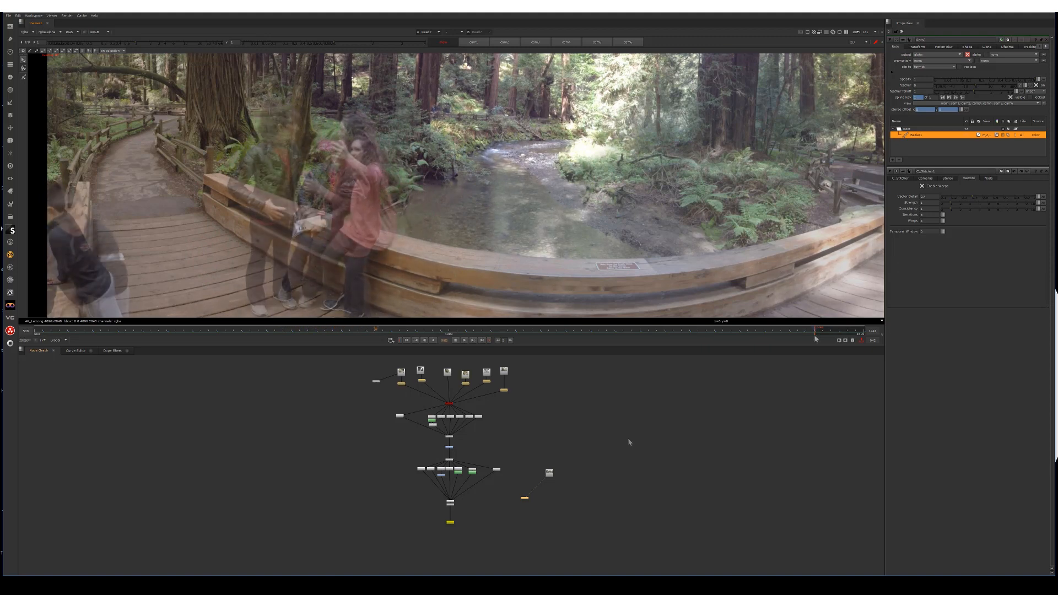
Play the stitched 360 panorama and examine the people and the blend areas between cameras for stitching errors
{"action": "left_click", "coordinate": [455, 341]}
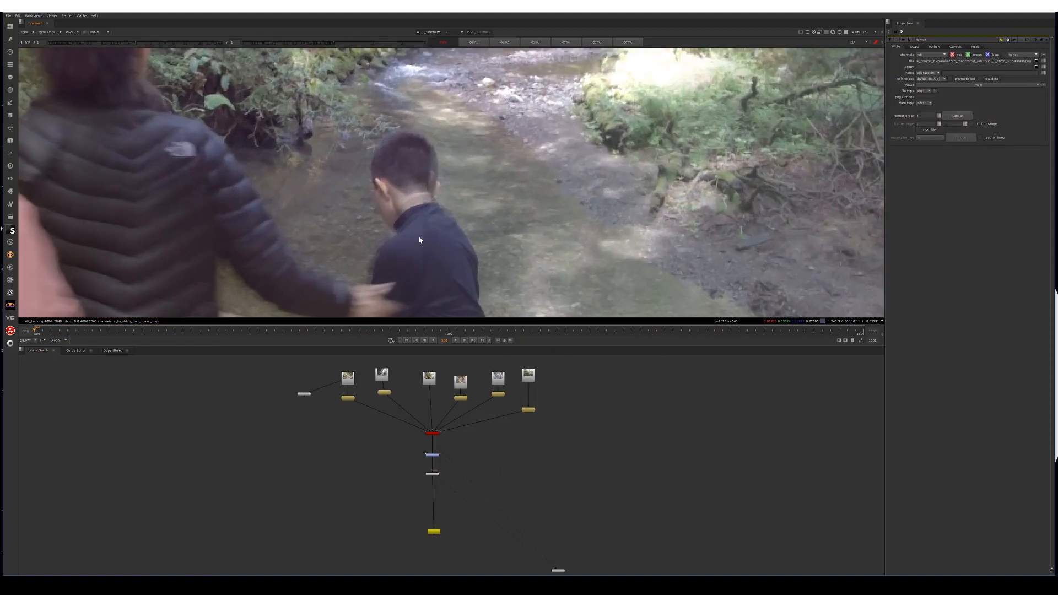
{"action": "scroll", "coordinate": [408, 207], "scroll_direction": "down", "scroll_amount": 6}
{"action": "middle_click_drag", "start_coordinate": [508, 166], "coordinate": [591, 88]}
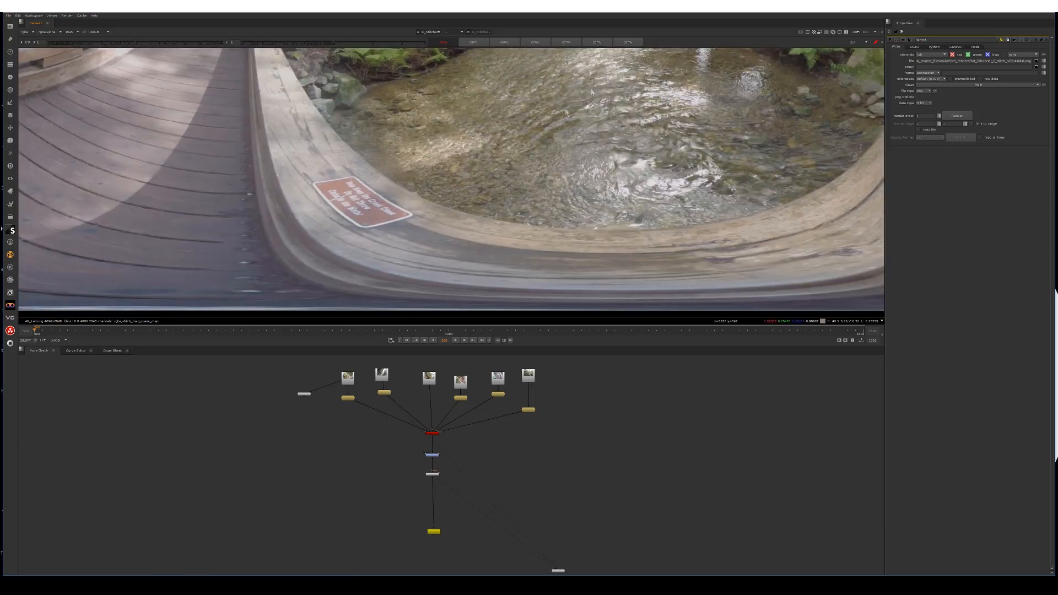
{"action": "scroll", "coordinate": [368, 208], "scroll_direction": "up", "scroll_amount": 1}
{"action": "scroll", "coordinate": [367, 210], "scroll_direction": "up", "scroll_amount": 2}
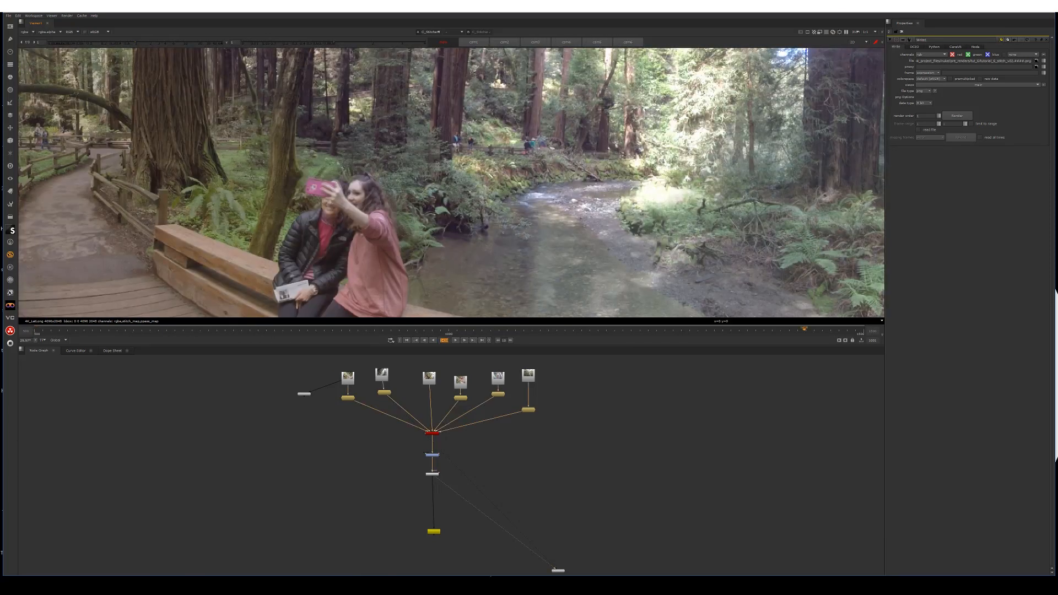
{"action": "scroll", "coordinate": [327, 211], "scroll_direction": "up", "scroll_amount": 5}
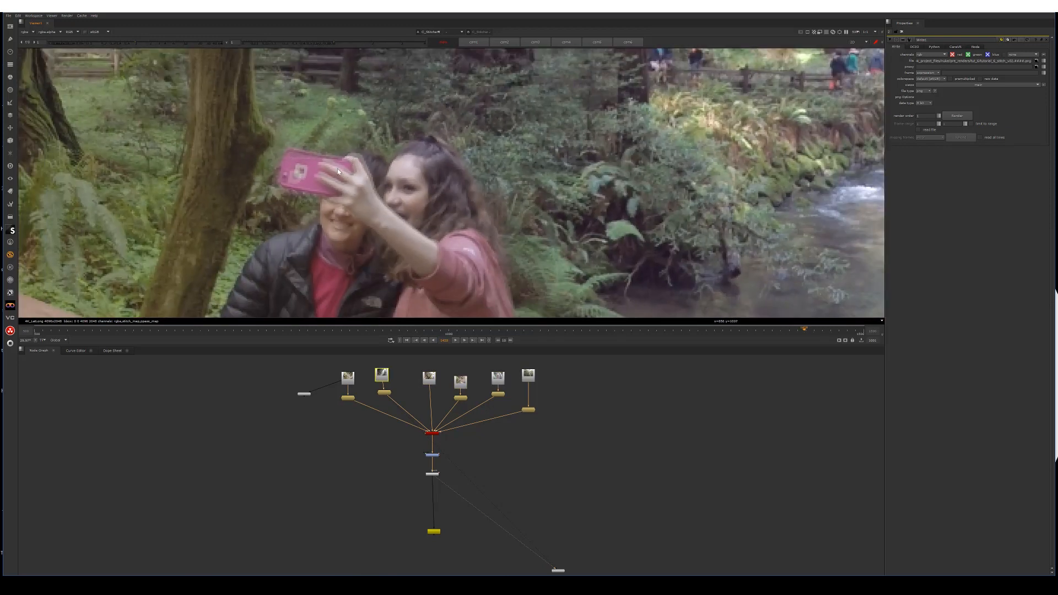
{"action": "scroll", "coordinate": [339, 172], "scroll_direction": "down", "scroll_amount": 5}
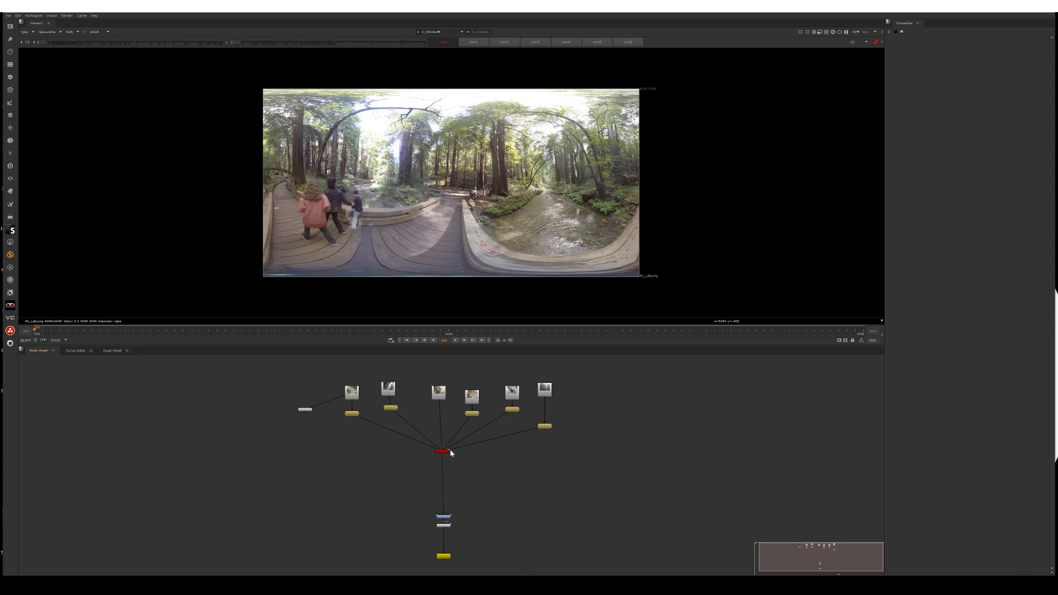
Insert a dot between the red multi-camera node and Grade1, and reposition Grade1 and C_Stitcher1 below it
{"action": "scroll", "coordinate": [462, 499], "scroll_direction": "up", "scroll_amount": 3}
{"action": "left_click_drag", "start_coordinate": [484, 451], "coordinate": [383, 393]}
{"action": "left_click", "coordinate": [454, 469]}
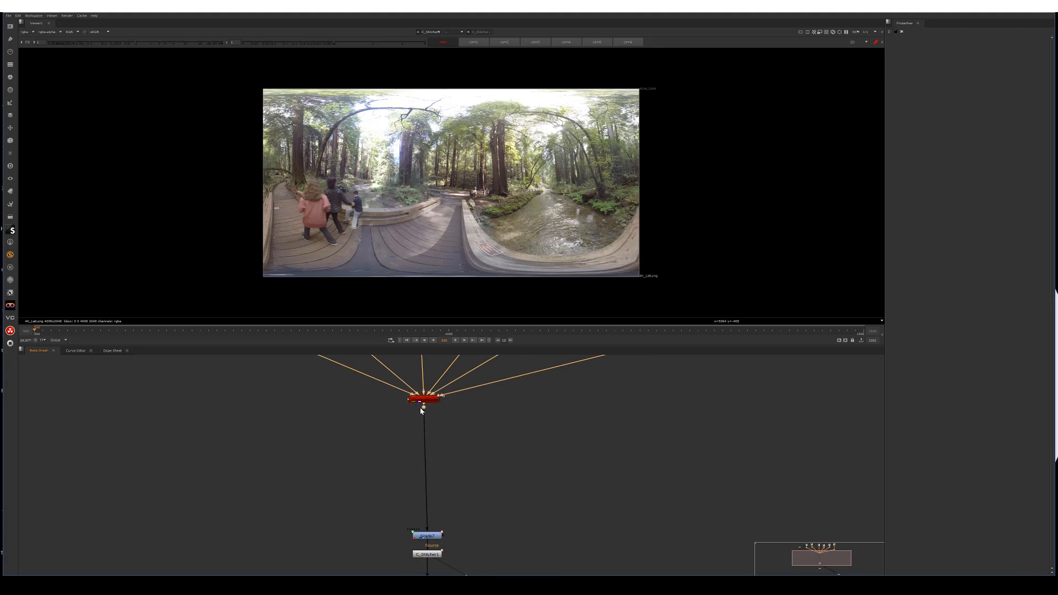
{"action": "mouse_move", "coordinate": [424, 465]}
{"action": "left_mouse_down", "text": "ctrl"}
{"action": "mouse_move", "coordinate": [447, 454]}
{"action": "mouse_move", "coordinate": [439, 444]}
{"action": "mouse_move", "coordinate": [428, 453]}
{"action": "left_mouse_up", "text": "ctrl"}
{"action": "middle_click_drag", "start_coordinate": [469, 504], "coordinate": [468, 479]}
{"action": "left_click_drag", "start_coordinate": [468, 479], "coordinate": [388, 557]}
{"action": "mouse_move", "coordinate": [433, 530]}
{"action": "left_mouse_down"}
{"action": "mouse_move", "coordinate": [433, 477]}
{"action": "mouse_move", "coordinate": [434, 499]}
{"action": "mouse_move", "coordinate": [409, 509]}
{"action": "mouse_move", "coordinate": [427, 514]}
{"action": "left_mouse_up"}
Add a dot on the connection below C_Stitcher1 and move it down toward the output node
{"action": "left_click", "coordinate": [433, 477]}
{"action": "scroll", "coordinate": [425, 521], "scroll_direction": "down", "scroll_amount": 2}
{"action": "middle_click_drag", "start_coordinate": [425, 520], "coordinate": [447, 455]}
{"action": "key", "text": "period"}
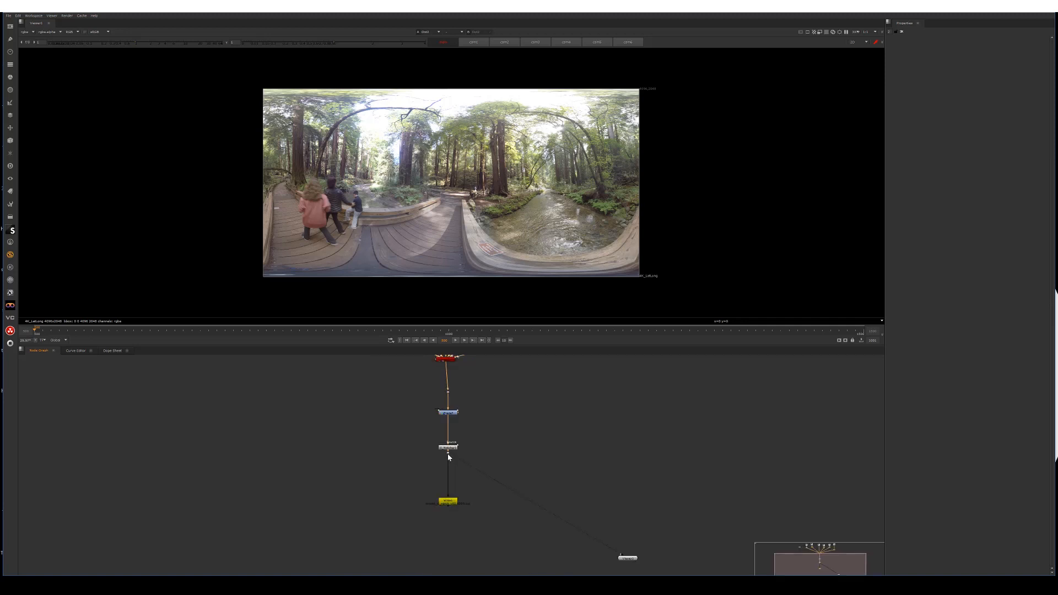
{"action": "left_click_drag", "start_coordinate": [448, 455], "coordinate": [449, 478]}
{"action": "middle_click_drag", "start_coordinate": [450, 478], "coordinate": [436, 576]}
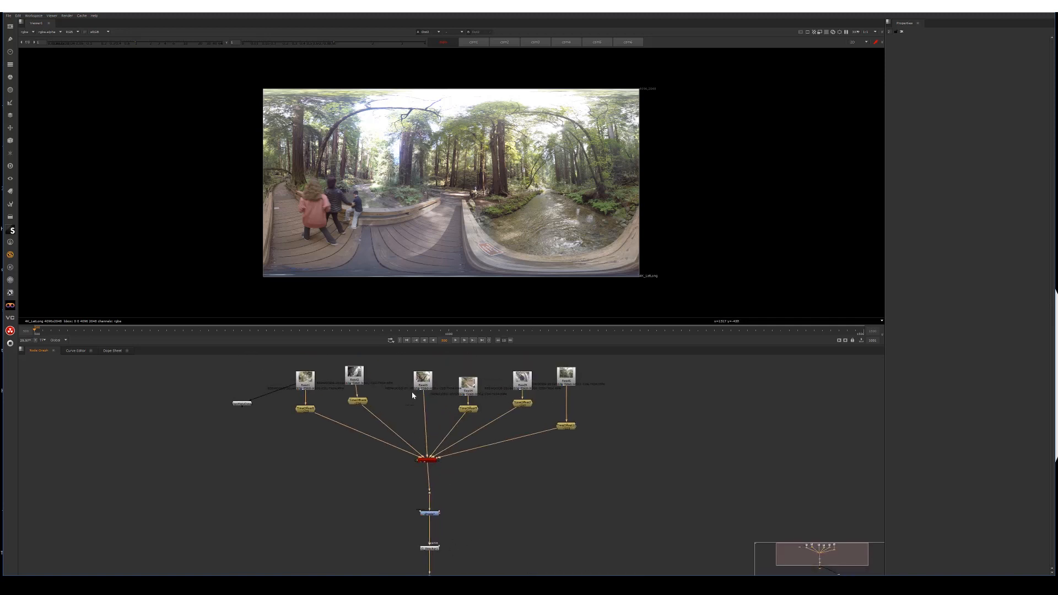
{"action": "middle_click_drag", "start_coordinate": [458, 471], "coordinate": [461, 441]}
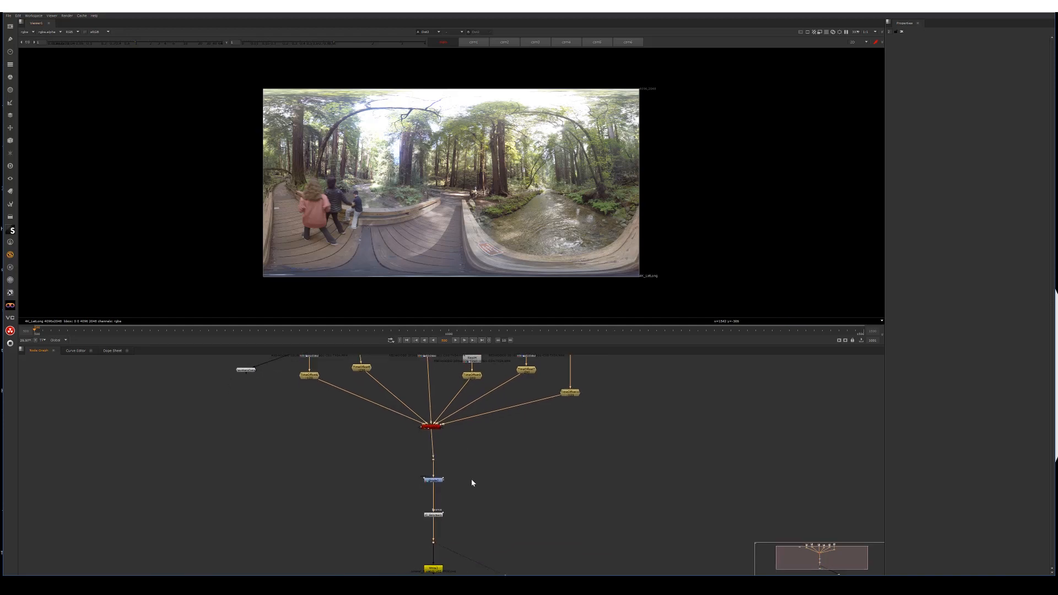
{"action": "left_click", "coordinate": [431, 543]}
Add a Split and Join after the red multi-camera node to separate the camera views before Grade1
{"action": "middle_click_drag", "start_coordinate": [565, 491], "coordinate": [538, 547]}
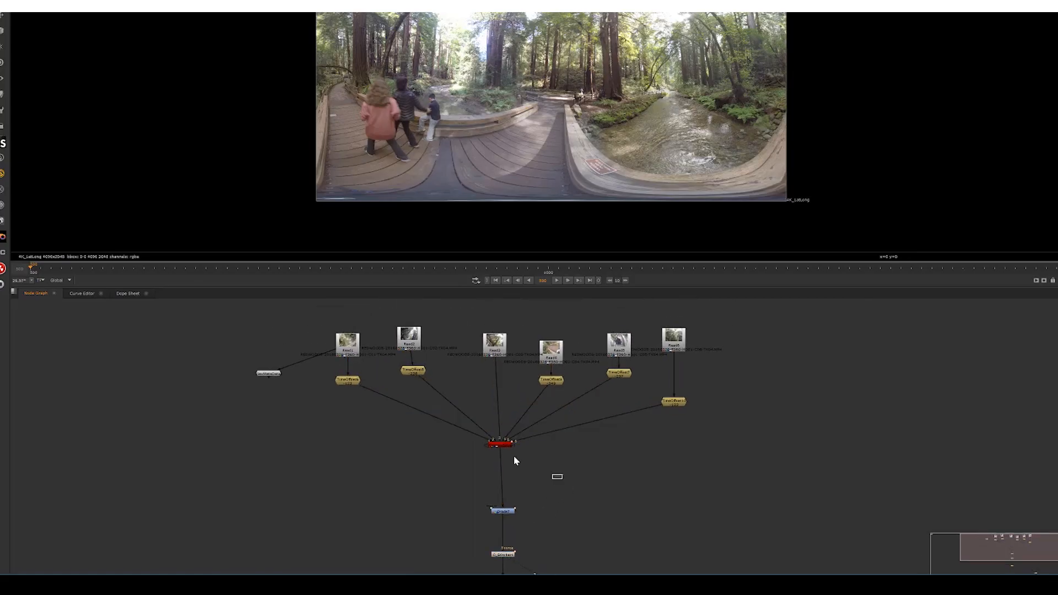
{"action": "key", "text": "Tab"}
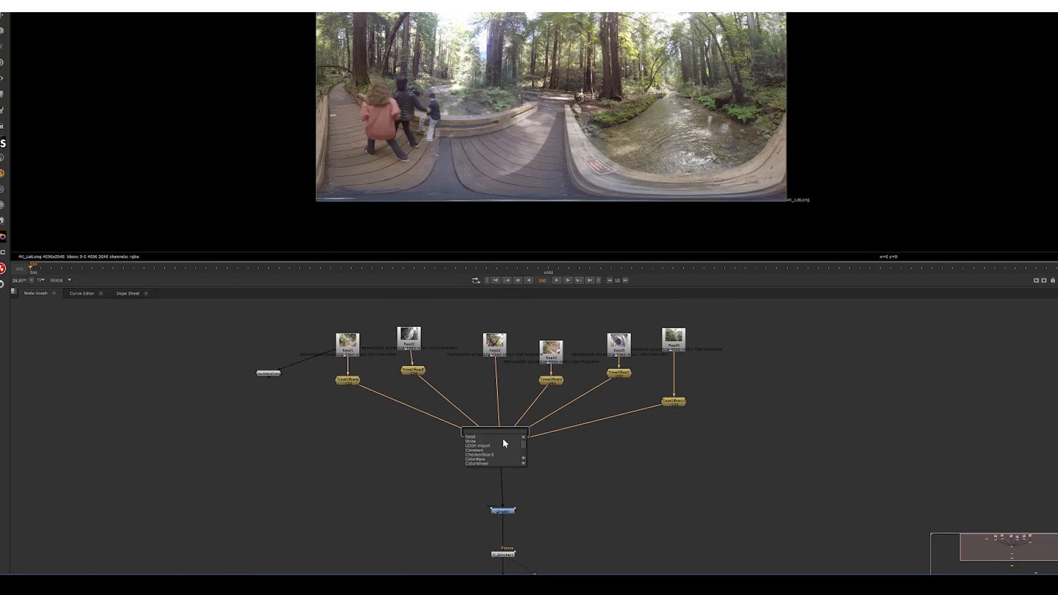
{"action": "type", "text": "spli"}
{"action": "key", "text": "Down"}
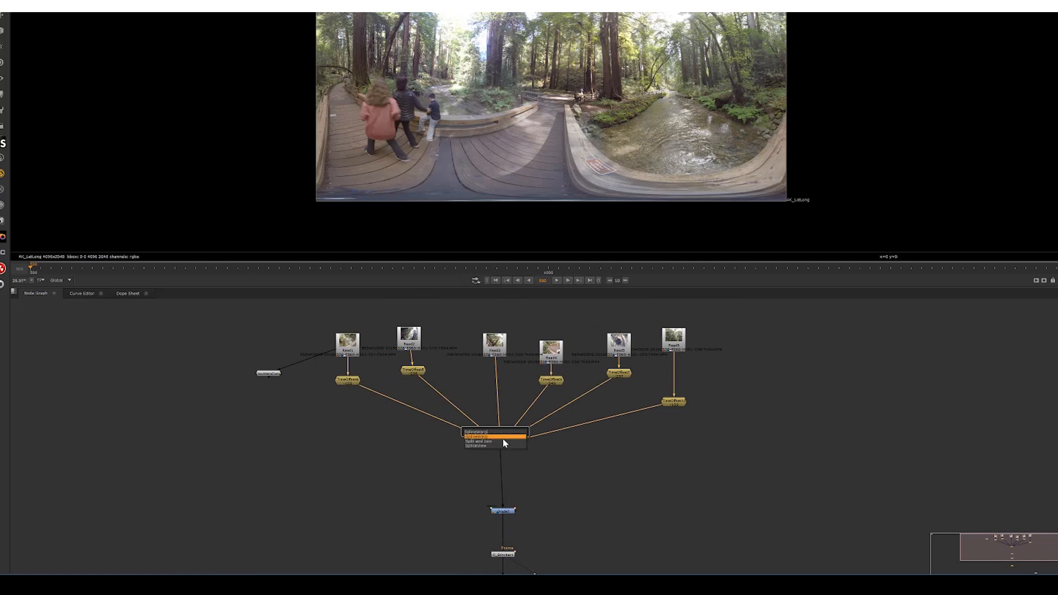
{"action": "key", "text": "Down"}
{"action": "key", "text": "Return"}
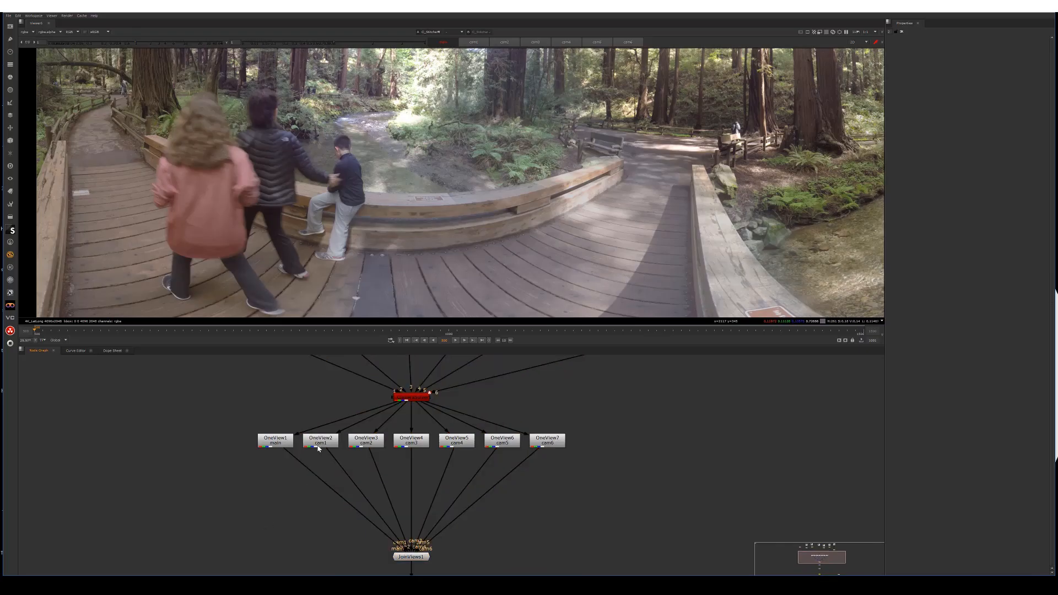
View the cam1 footage from OneView2 and fit the whole frame in the viewer
{"action": "left_click", "coordinate": [319, 442]}
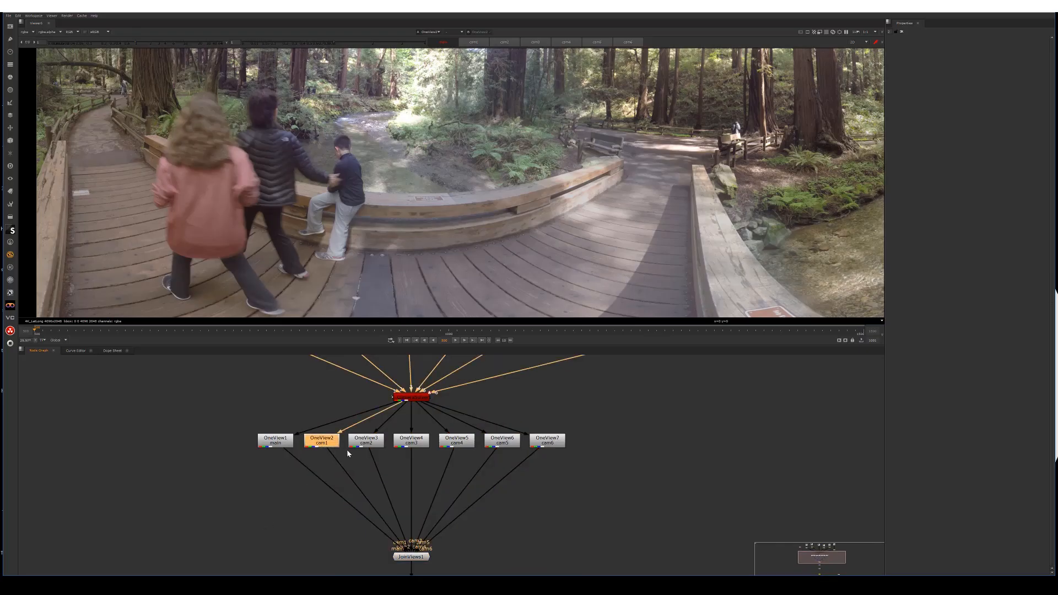
{"action": "key", "text": "1"}
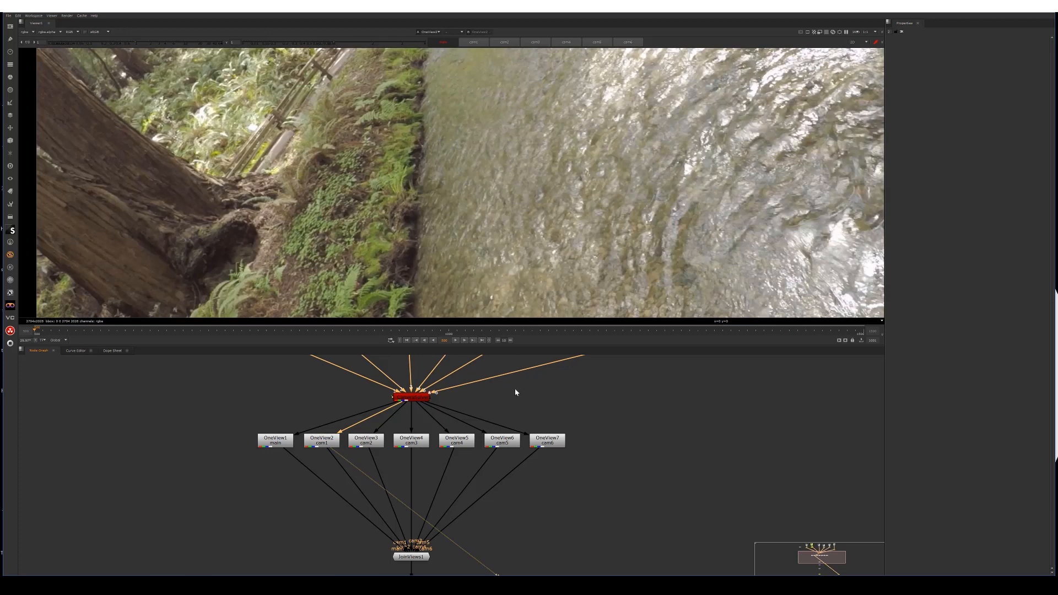
{"action": "key", "text": "f"}
{"action": "middle_click_drag", "start_coordinate": [326, 357], "coordinate": [353, 452]}
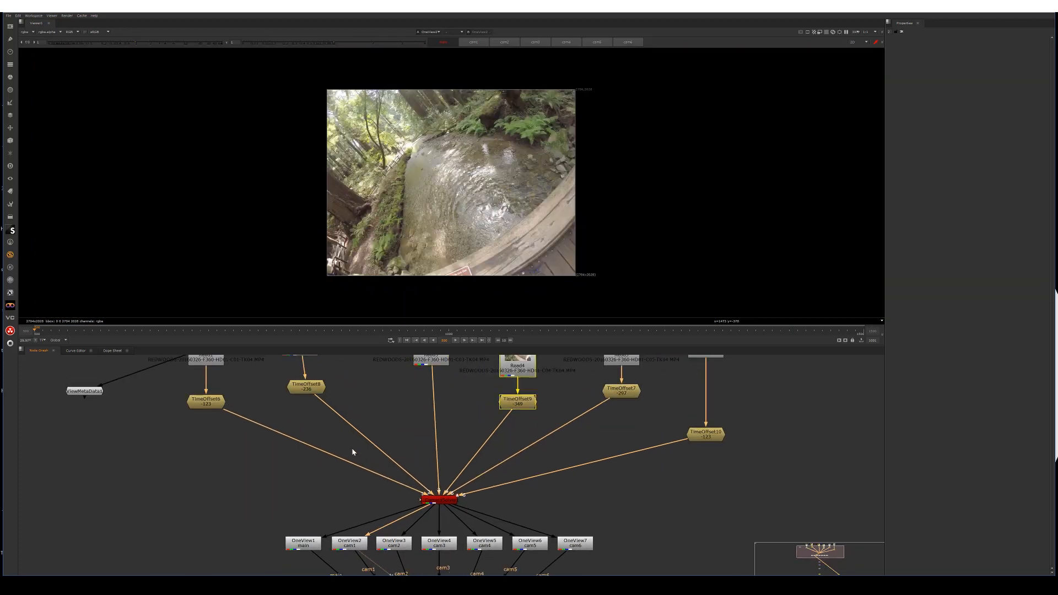
{"action": "scroll", "coordinate": [313, 428], "scroll_direction": "down", "scroll_amount": 3}
View the first camera's TimeOffset output and check the other camera inputs
{"action": "left_click", "coordinate": [269, 409]}
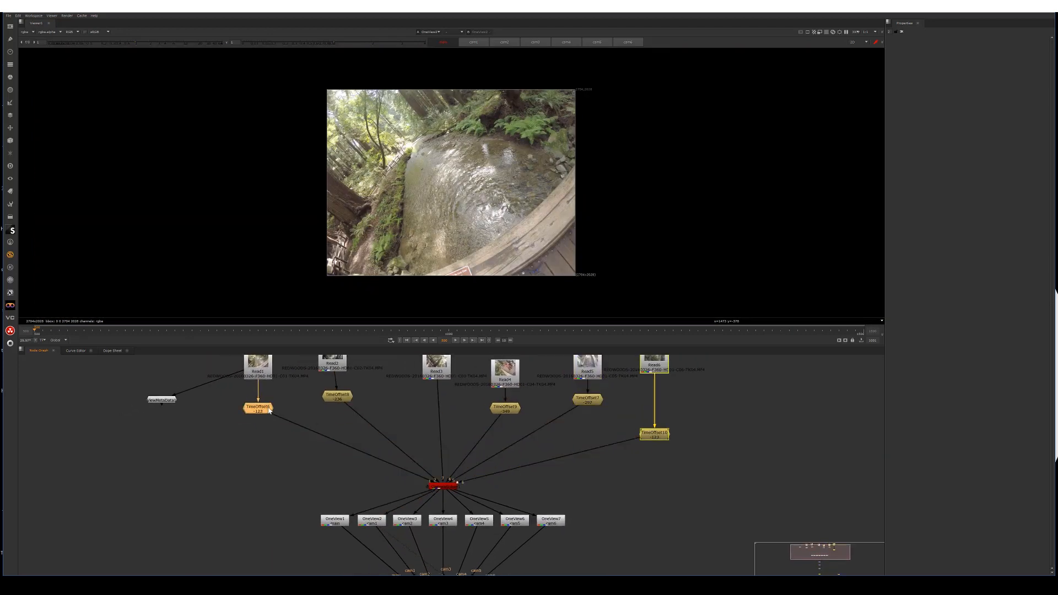
{"action": "key", "text": "1"}
{"action": "left_click", "coordinate": [311, 395]}
{"action": "key", "text": "2"}
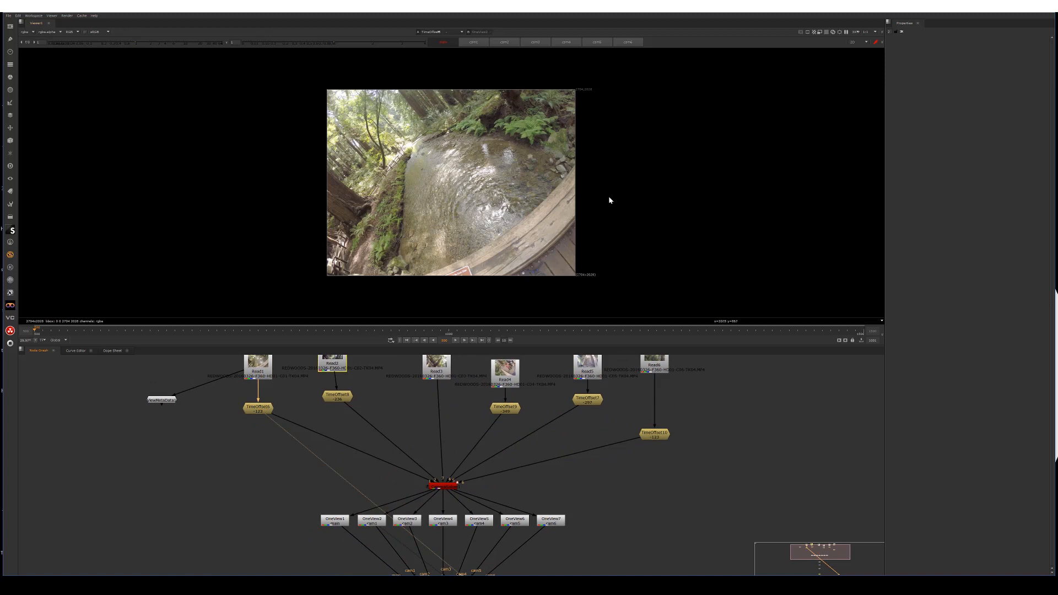
{"action": "key", "text": "3"}
{"action": "key", "text": "4"}
View the stitched panorama from C_Stitcher1 again and look over the split OneView branches
{"action": "middle_click_drag", "start_coordinate": [612, 507], "coordinate": [546, 396]}
{"action": "scroll", "coordinate": [546, 396], "scroll_direction": "down", "scroll_amount": 2}
{"action": "key", "text": "2"}
{"action": "middle_click_drag", "start_coordinate": [472, 473], "coordinate": [458, 559]}
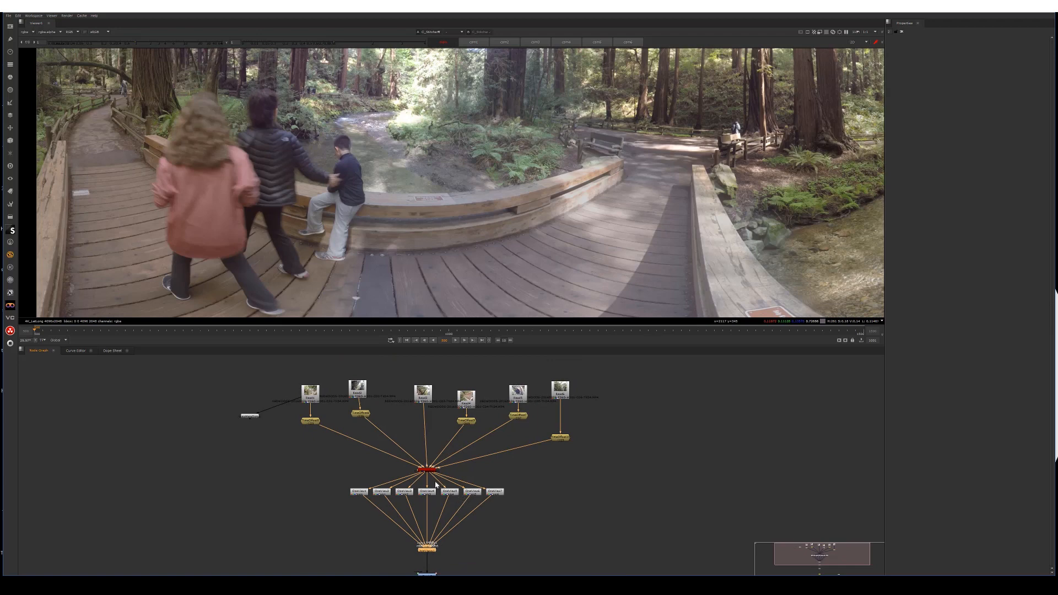
{"action": "middle_click_drag", "start_coordinate": [435, 484], "coordinate": [398, 456]}
{"action": "scroll", "coordinate": [418, 449], "scroll_direction": "up", "scroll_amount": 3}
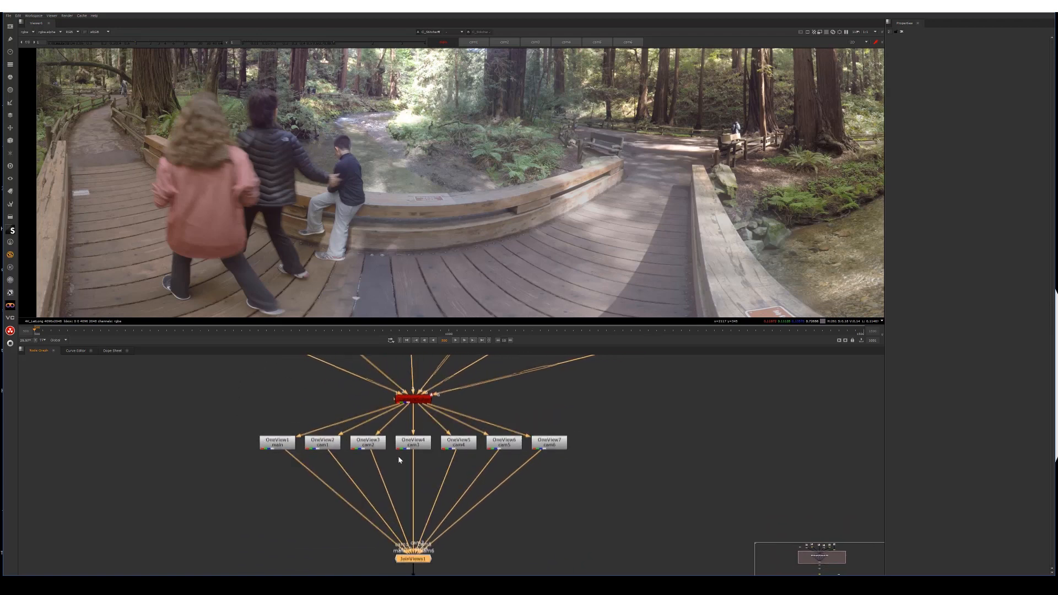
Select the OneView2 node and view its cam1 image
{"action": "left_click", "coordinate": [264, 530]}
{"action": "left_click", "coordinate": [321, 443]}
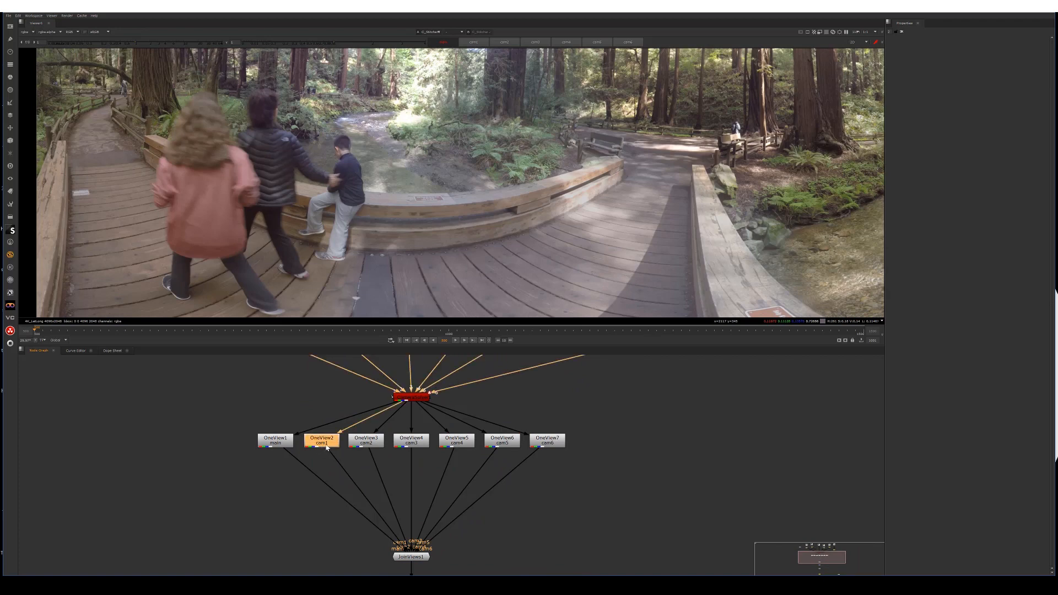
{"action": "key", "text": "1"}
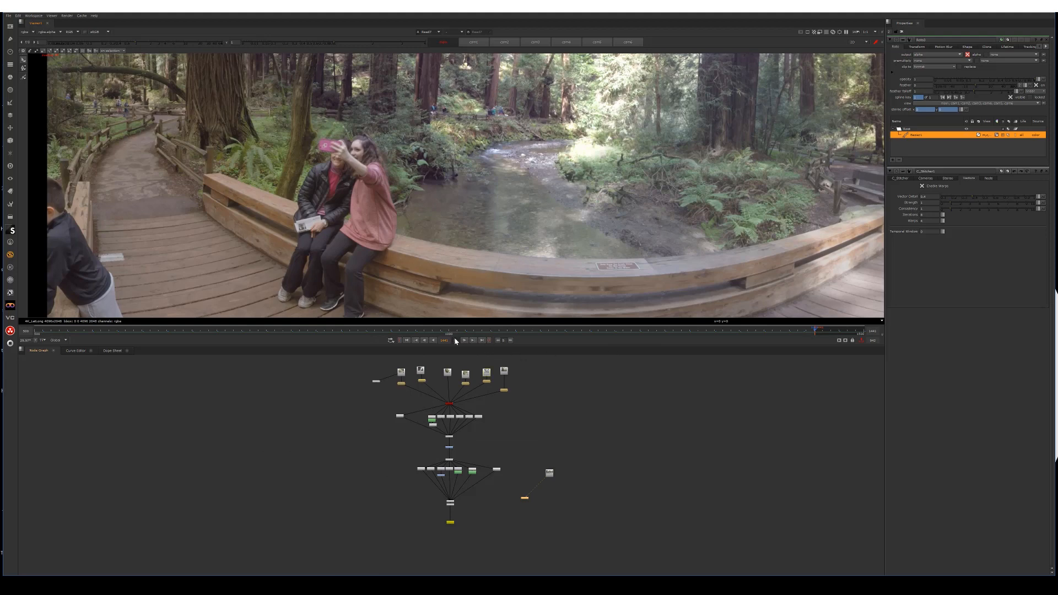
Play back the panorama with the seated women, and inspect the stitched bridge and creek areas
{"action": "left_click", "coordinate": [455, 340]}
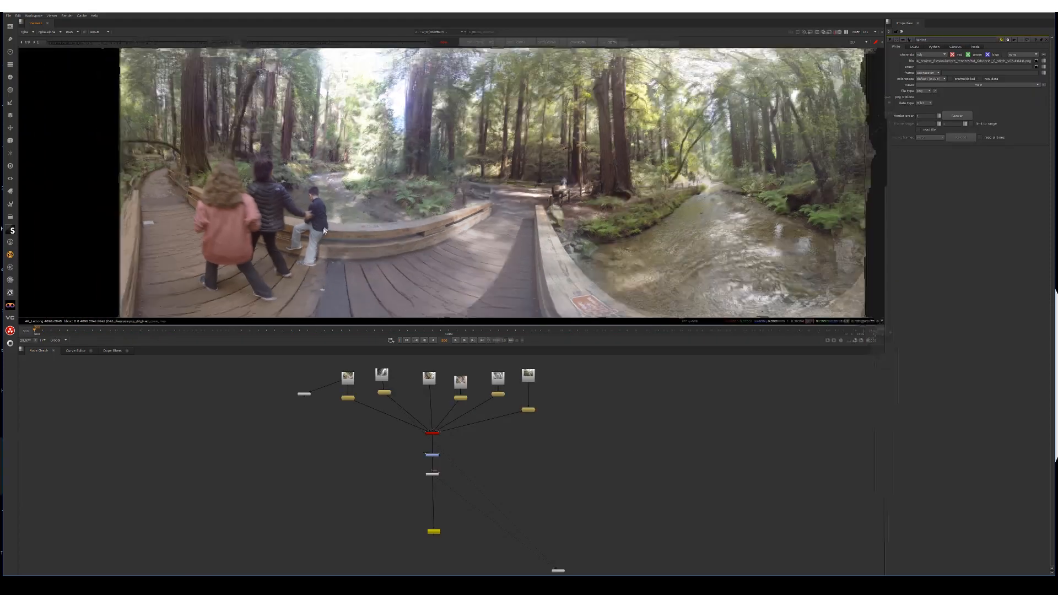
{"action": "scroll", "coordinate": [325, 231], "scroll_direction": "down", "scroll_amount": 1}
{"action": "middle_click_drag", "start_coordinate": [331, 231], "coordinate": [340, 168]}
{"action": "middle_click_drag", "start_coordinate": [567, 258], "coordinate": [475, 231]}
{"action": "scroll", "coordinate": [475, 231], "scroll_direction": "up", "scroll_amount": 3}
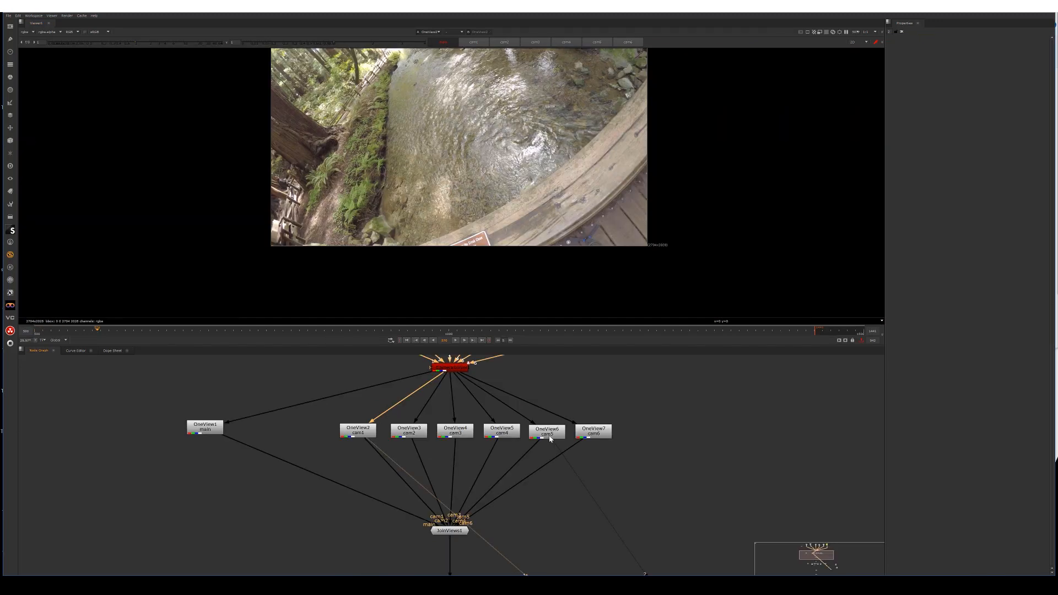
Compare the cam5 image from OneView6 with the cam1 image from OneView2
{"action": "left_click", "coordinate": [548, 433]}
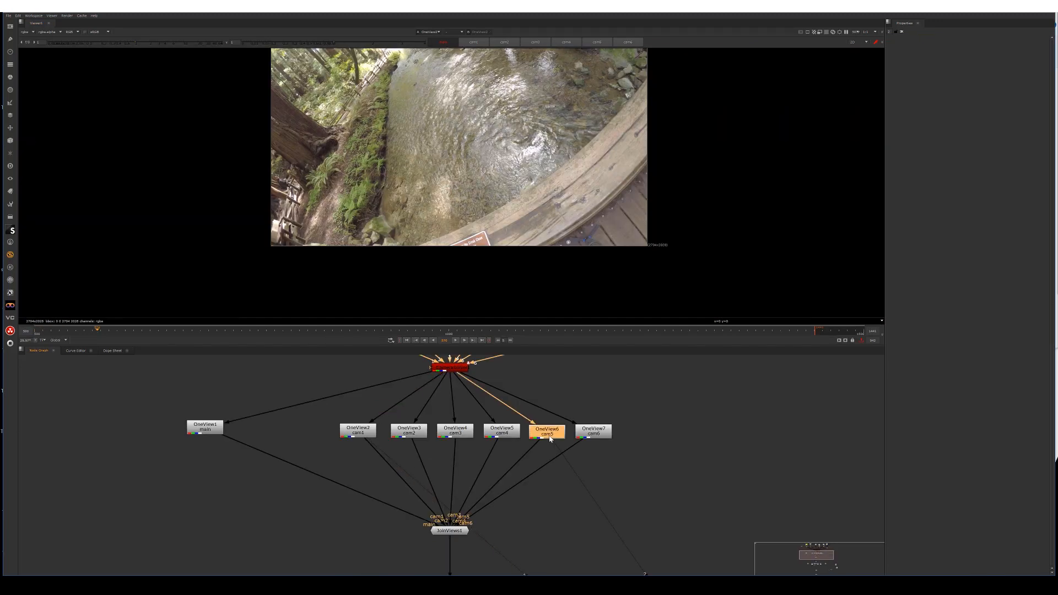
{"action": "key", "text": "1"}
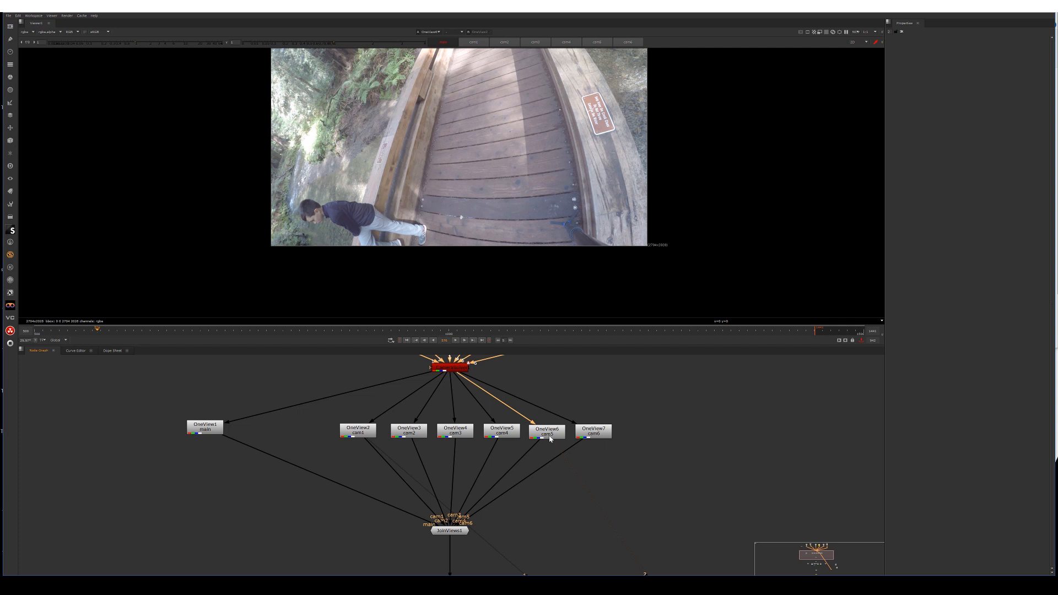
{"action": "key", "text": "1"}
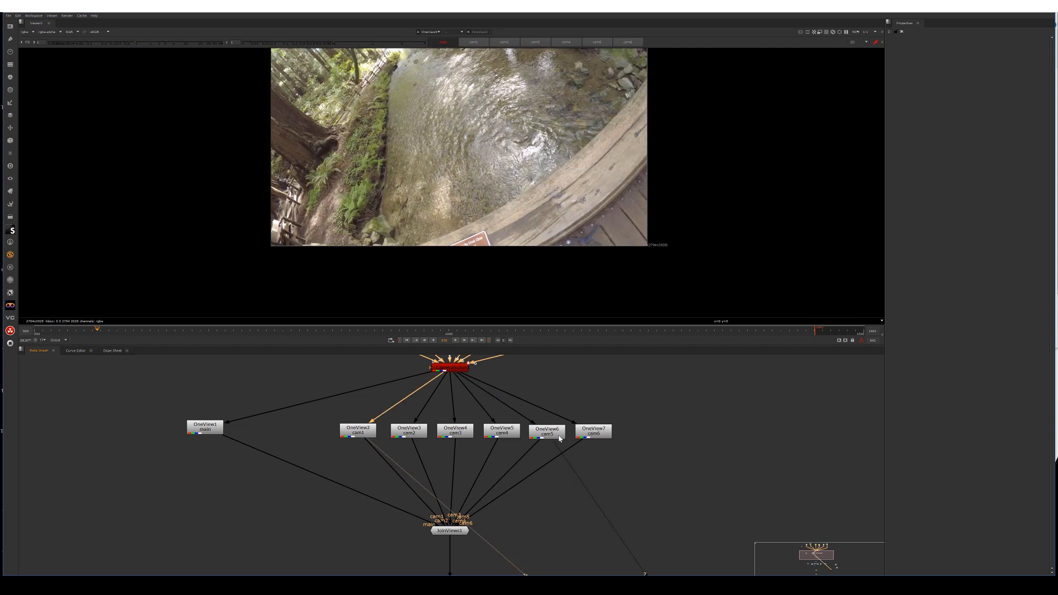
{"action": "key", "text": "1"}
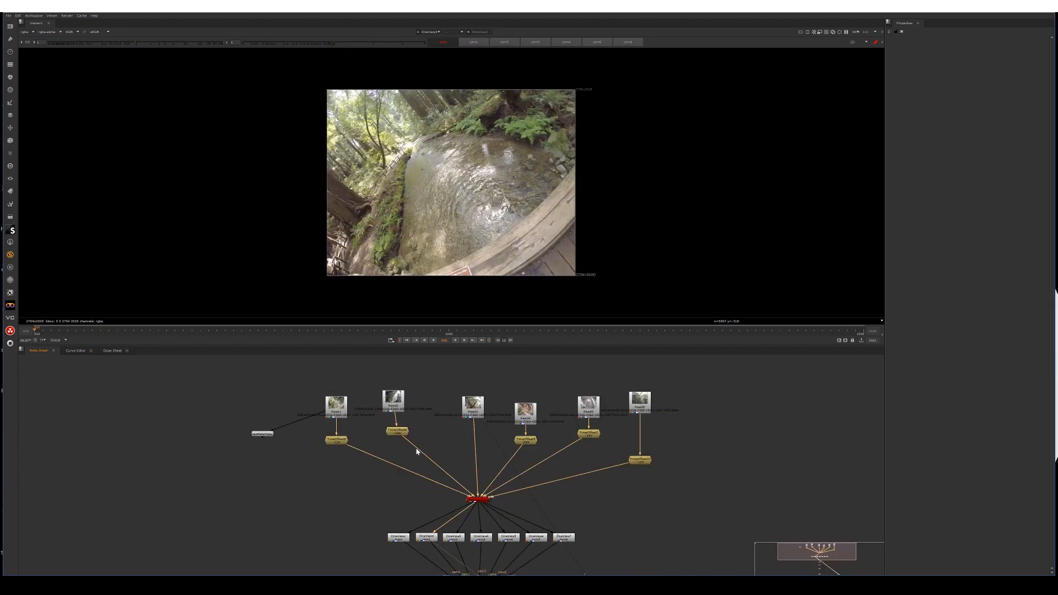
Add a Roto node below OneView2 (cam1) and draw a closed four-point shape around the brown creek sign, extending past the frame edge
{"action": "scroll", "coordinate": [425, 451], "scroll_direction": "up", "scroll_amount": 5}
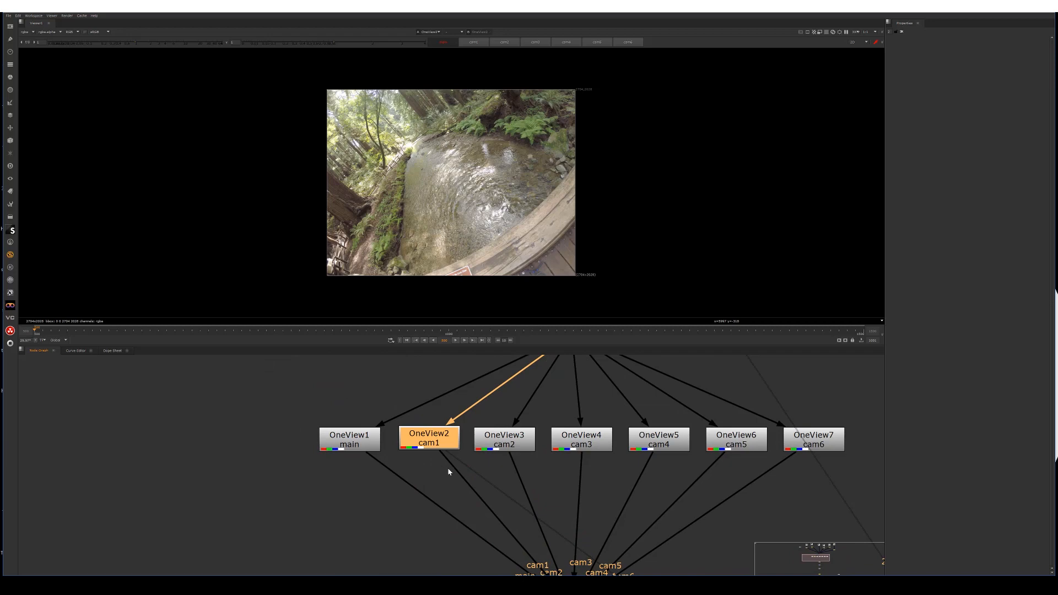
{"action": "key", "text": "o"}
{"action": "scroll", "coordinate": [479, 199], "scroll_direction": "up", "scroll_amount": 5}
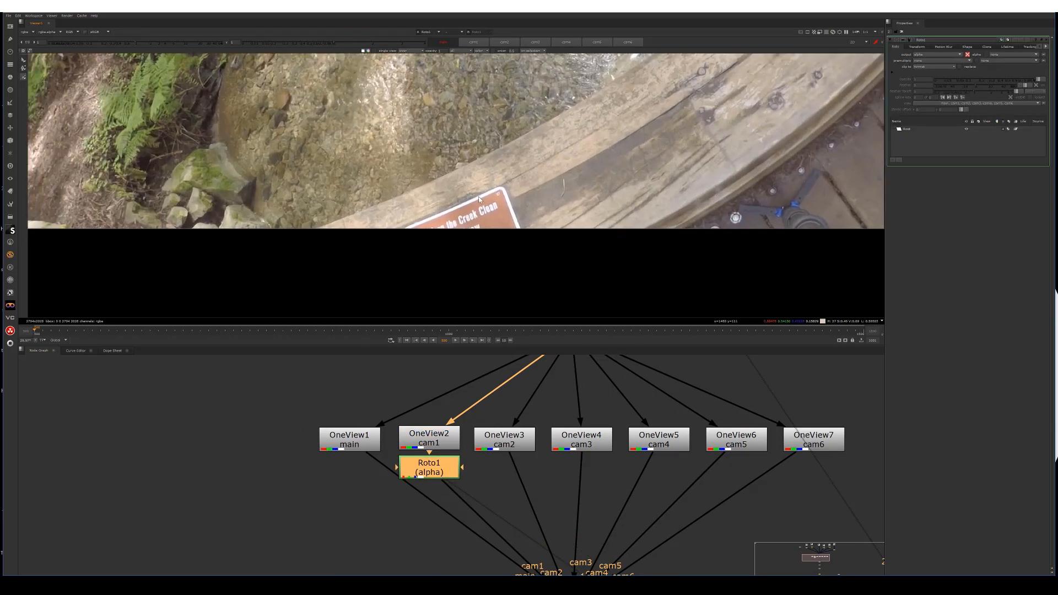
{"action": "scroll", "coordinate": [479, 200], "scroll_direction": "up", "scroll_amount": 2}
{"action": "scroll", "coordinate": [380, 245], "scroll_direction": "up", "scroll_amount": 2}
{"action": "left_click", "coordinate": [372, 235]}
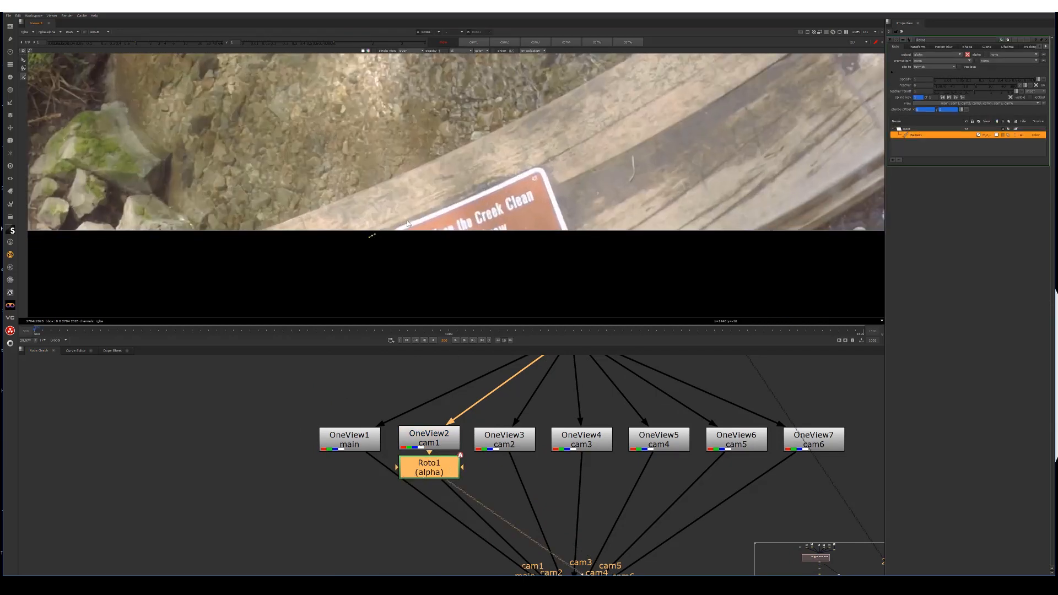
{"action": "left_click", "coordinate": [543, 168]}
{"action": "left_click", "coordinate": [575, 246]}
{"action": "left_click", "coordinate": [395, 302]}
{"action": "key", "text": "Return"}
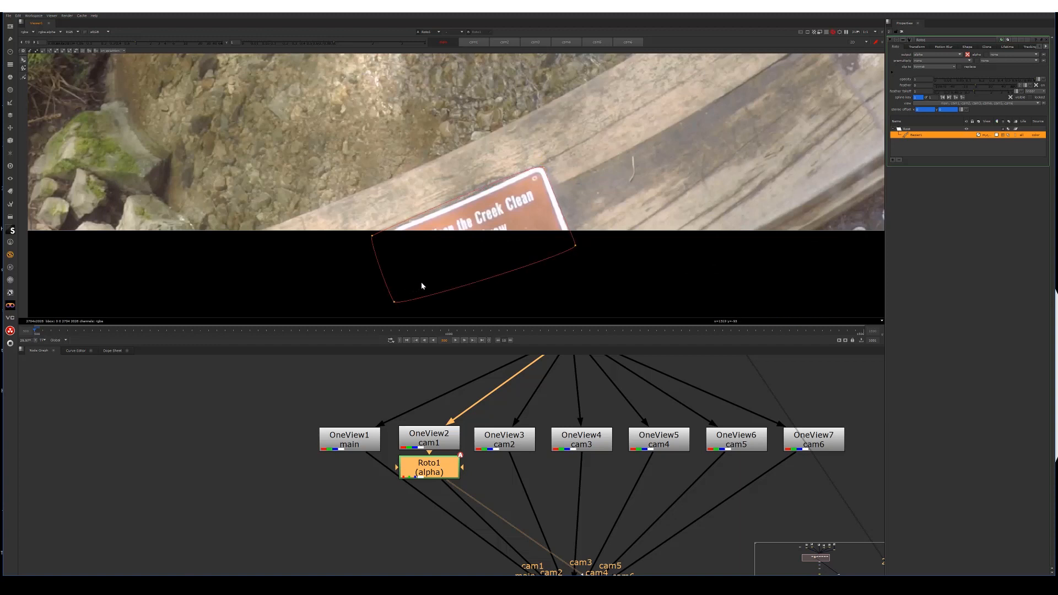
Adjust the roto shape's corner points so the outline fits the brown creek sign in the cam1 view
{"action": "middle_click_drag", "start_coordinate": [414, 292], "coordinate": [418, 254]}
{"action": "left_click_drag", "start_coordinate": [398, 264], "coordinate": [404, 277]}
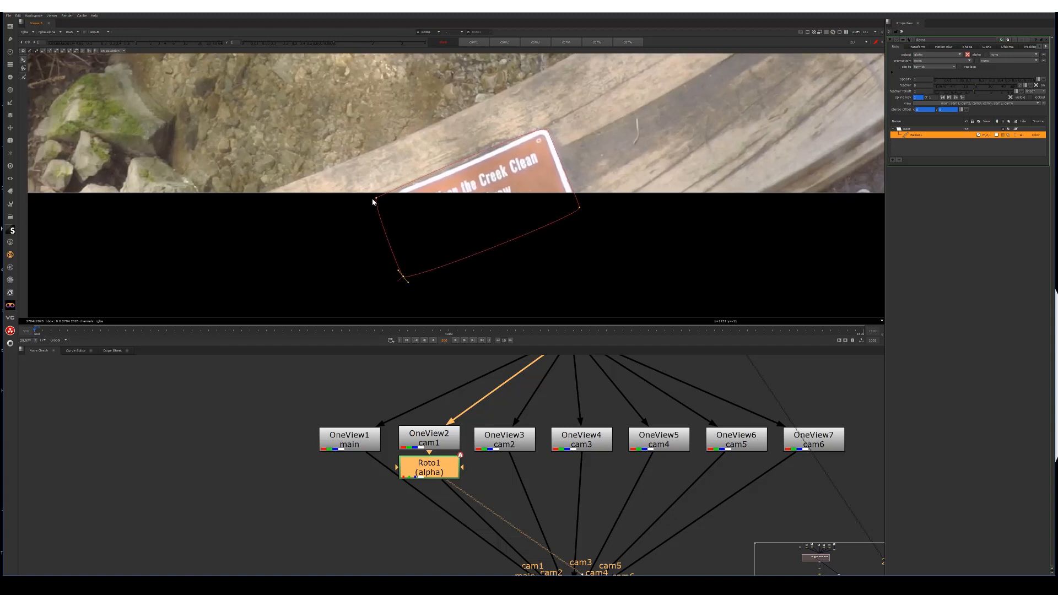
{"action": "left_click_drag", "start_coordinate": [376, 199], "coordinate": [377, 204]}
{"action": "left_click", "coordinate": [547, 132]}
{"action": "left_click_drag", "start_coordinate": [551, 139], "coordinate": [552, 136]}
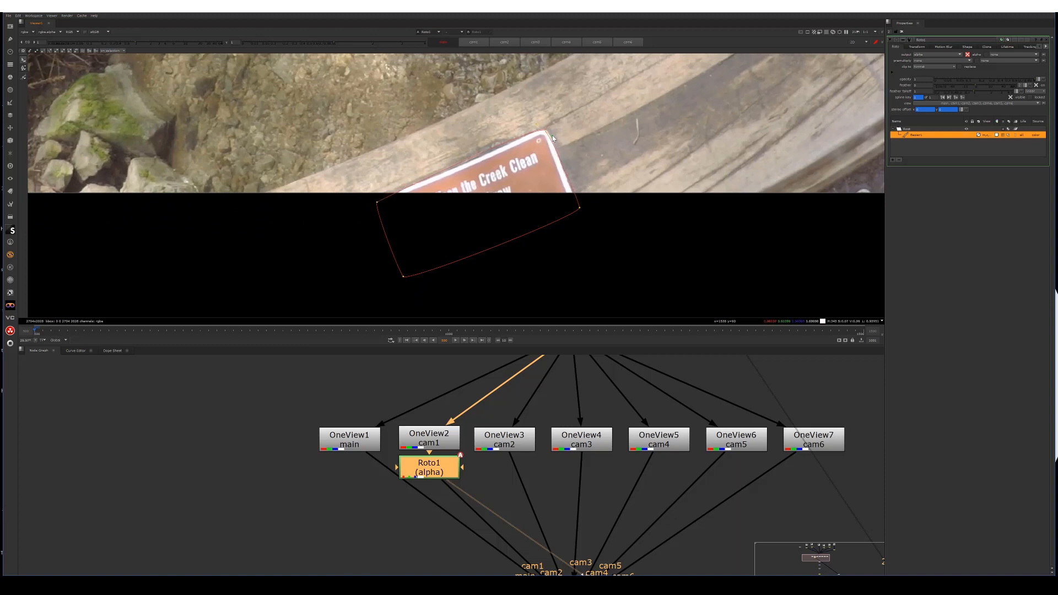
{"action": "left_click", "coordinate": [577, 209]}
Feather the whole sign shape outward slightly on all of its points
{"action": "key", "text": "ctrl+a"}
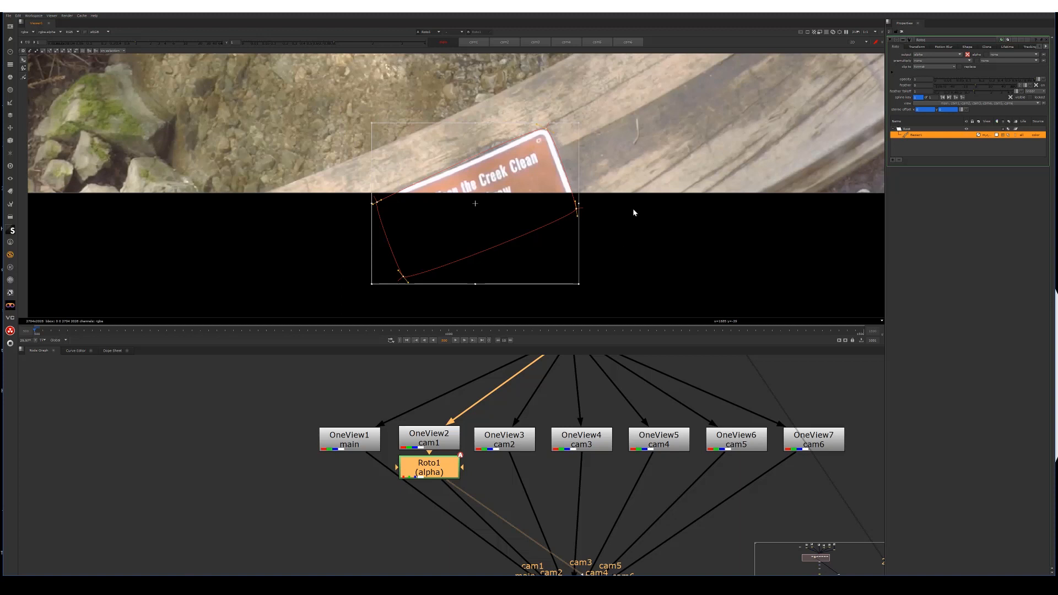
{"action": "middle_click_drag", "start_coordinate": [634, 210], "coordinate": [623, 209]}
{"action": "key", "text": "e"}
{"action": "key", "text": "e"}
{"action": "key", "text": "e"}
{"action": "key", "text": "e"}
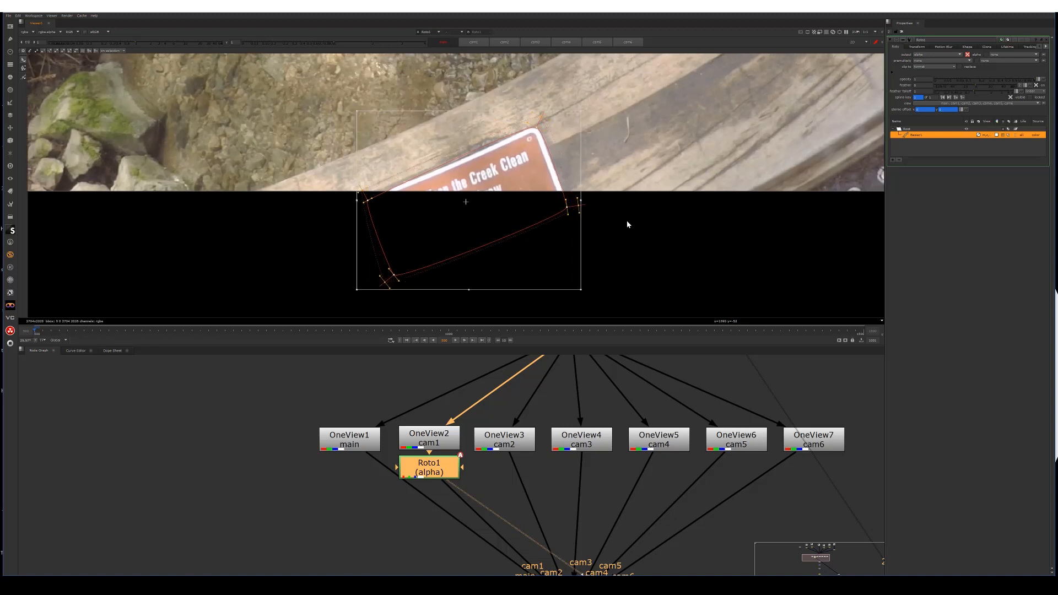
{"action": "key", "text": "e"}
Invert the sign's roto shape and check the cut-out in the cam1 alpha channel
{"action": "key", "text": "a"}
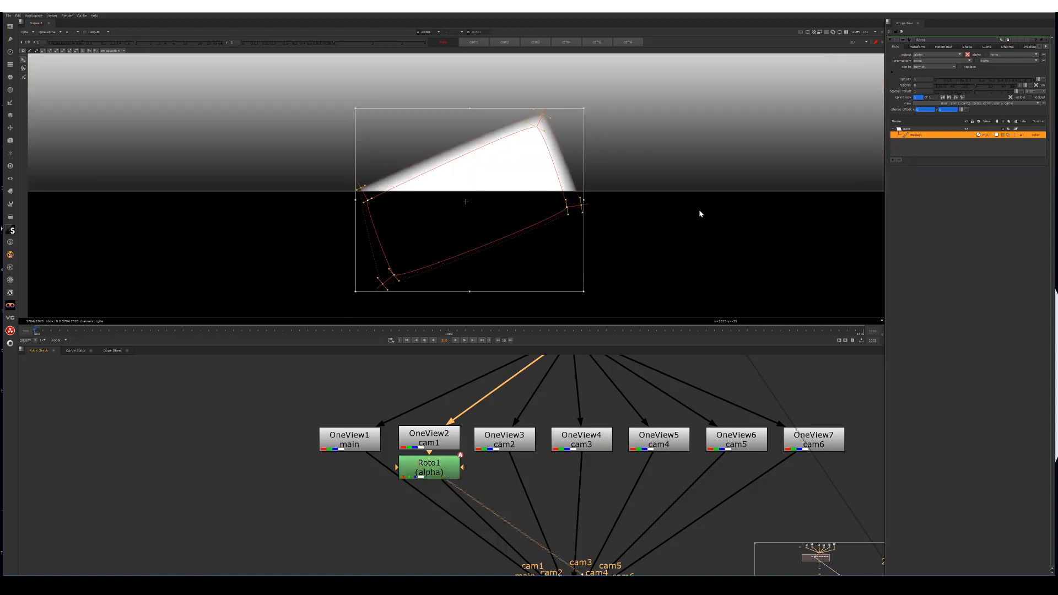
{"action": "left_click", "coordinate": [997, 136]}
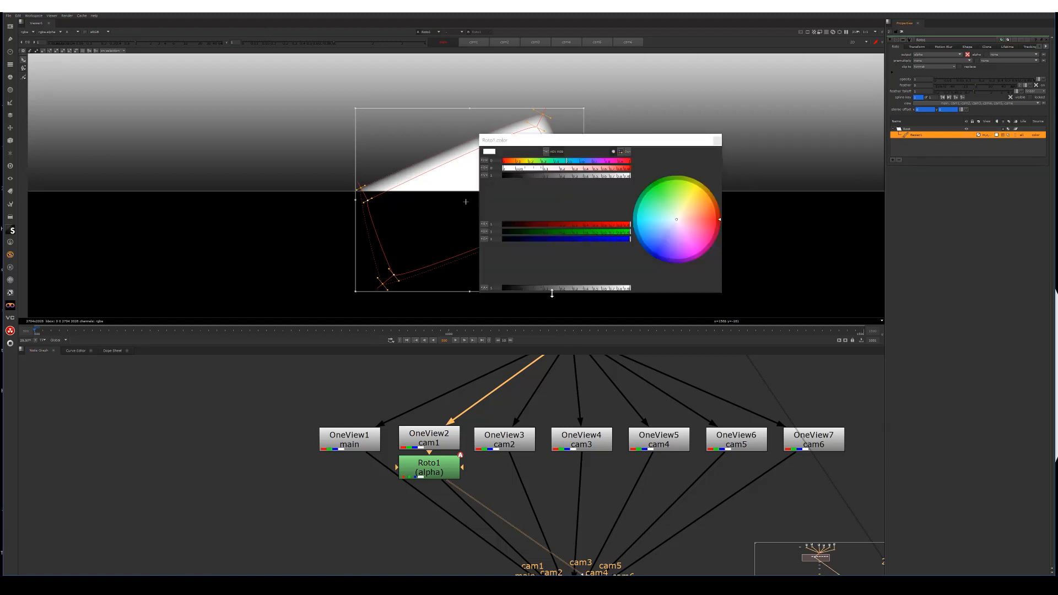
{"action": "left_click_drag", "start_coordinate": [551, 289], "coordinate": [500, 291]}
{"action": "left_click", "coordinate": [718, 141]}
{"action": "key", "text": "a"}
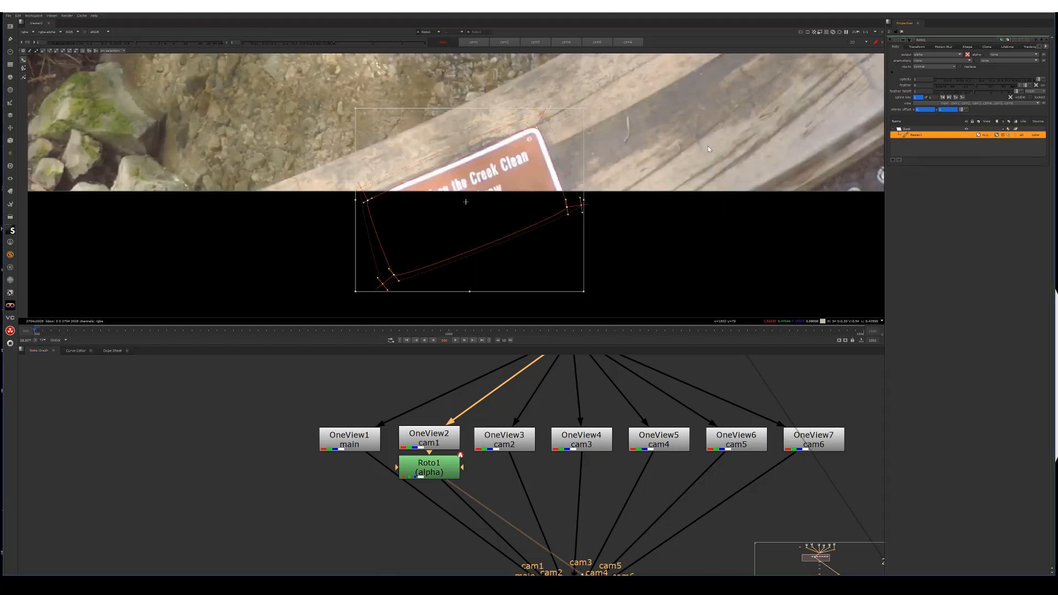
{"action": "key", "text": "f"}
{"action": "scroll", "coordinate": [560, 245], "scroll_direction": "up", "scroll_amount": 5}
{"action": "middle_click_drag", "start_coordinate": [516, 292], "coordinate": [545, 246]}
{"action": "key", "text": "a"}
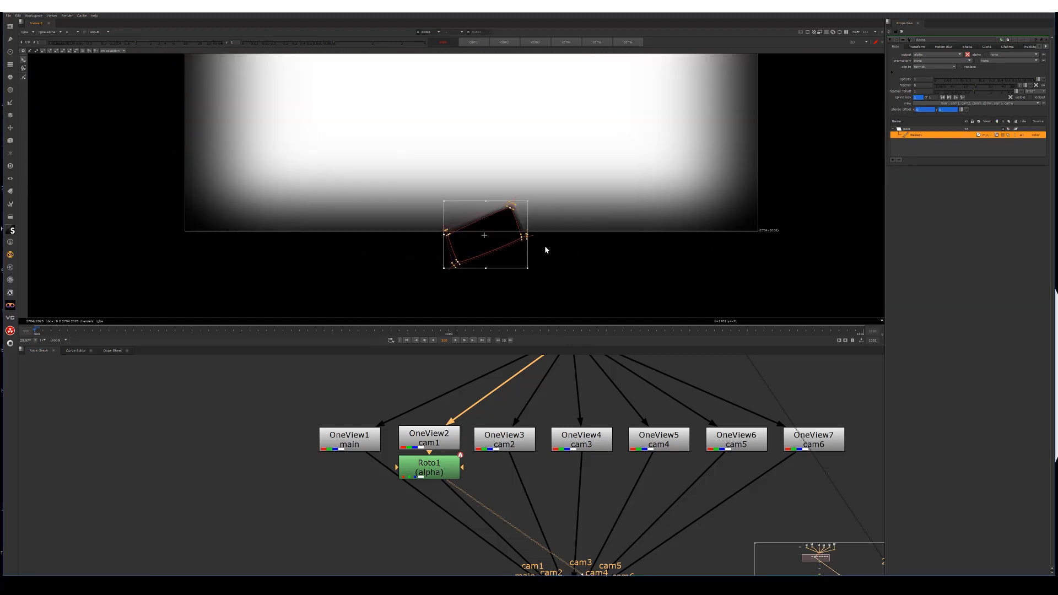
{"action": "key", "text": "a"}
{"action": "key", "text": "a"}
{"action": "key", "text": "a"}
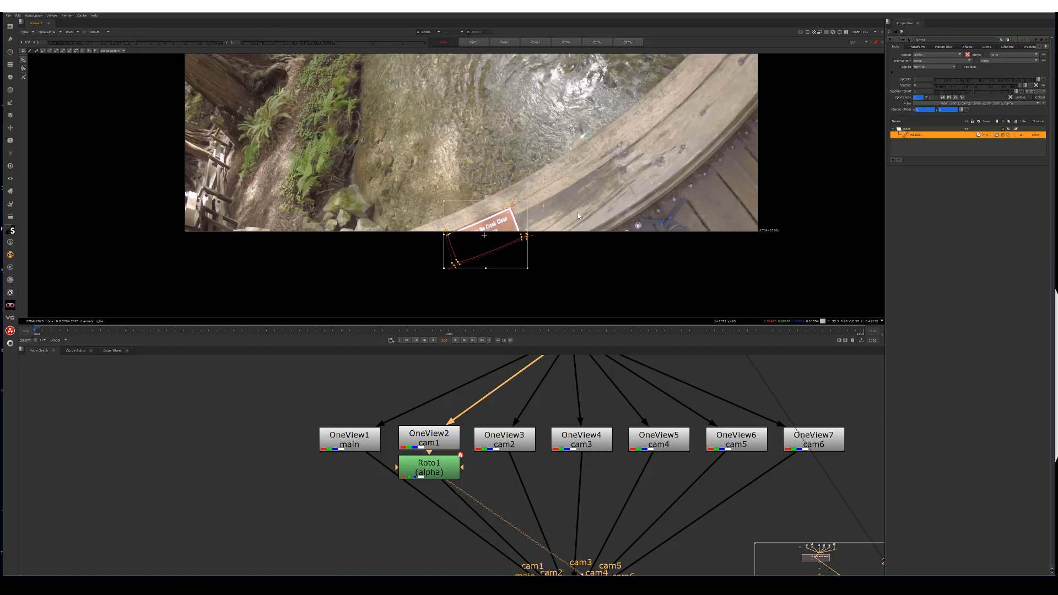
View the C_Stitcher output and inspect the creek sign in the stitched panorama
{"action": "scroll", "coordinate": [550, 254], "scroll_direction": "down", "scroll_amount": 3}
{"action": "middle_click_drag", "start_coordinate": [550, 253], "coordinate": [525, 279]}
{"action": "middle_click_drag", "start_coordinate": [550, 532], "coordinate": [477, 387]}
{"action": "middle_click_drag", "start_coordinate": [561, 496], "coordinate": [537, 392]}
{"action": "scroll", "coordinate": [519, 469], "scroll_direction": "down", "scroll_amount": 4}
{"action": "scroll", "coordinate": [519, 469], "scroll_direction": "down", "scroll_amount": 1}
{"action": "left_click_drag", "start_coordinate": [564, 513], "coordinate": [459, 465]}
{"action": "key", "text": "1"}
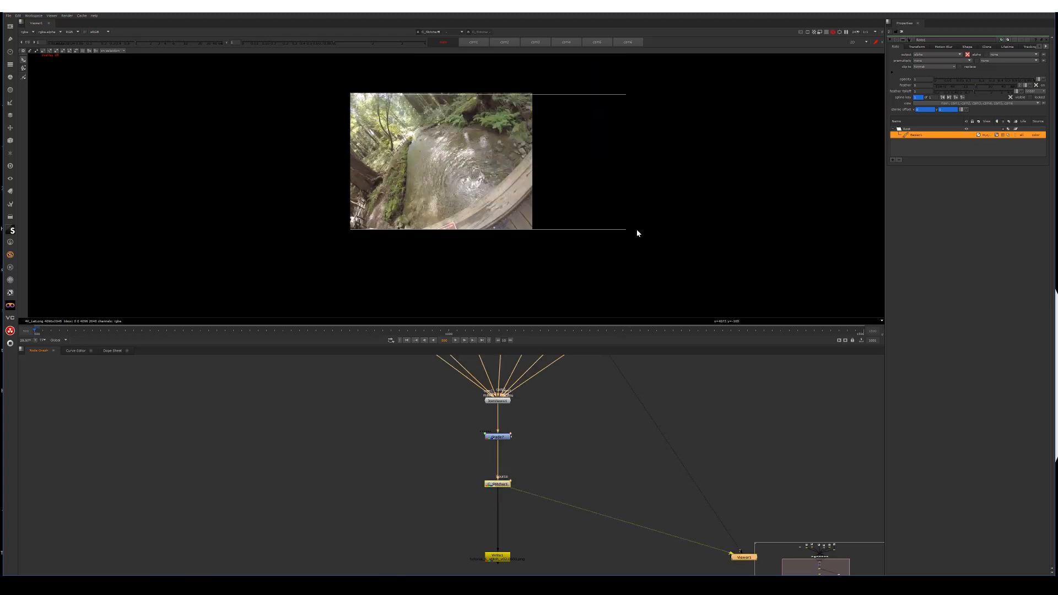
{"action": "key", "text": "f"}
{"action": "middle_click_drag", "start_coordinate": [477, 370], "coordinate": [484, 509]}
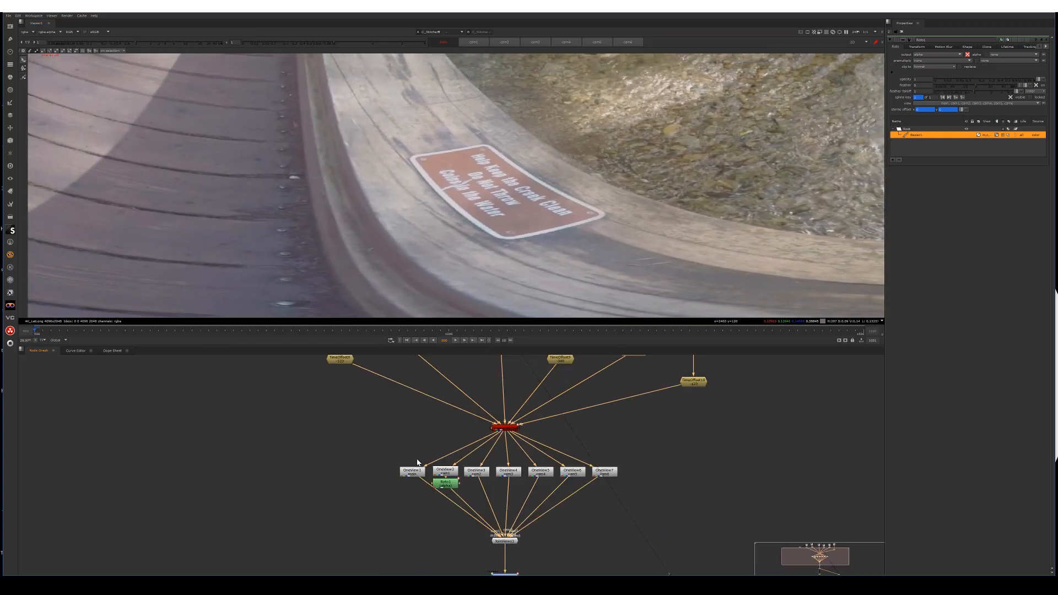
Compare the stitched sign with the Roto1 node disabled and enabled
{"action": "left_click", "coordinate": [446, 486]}
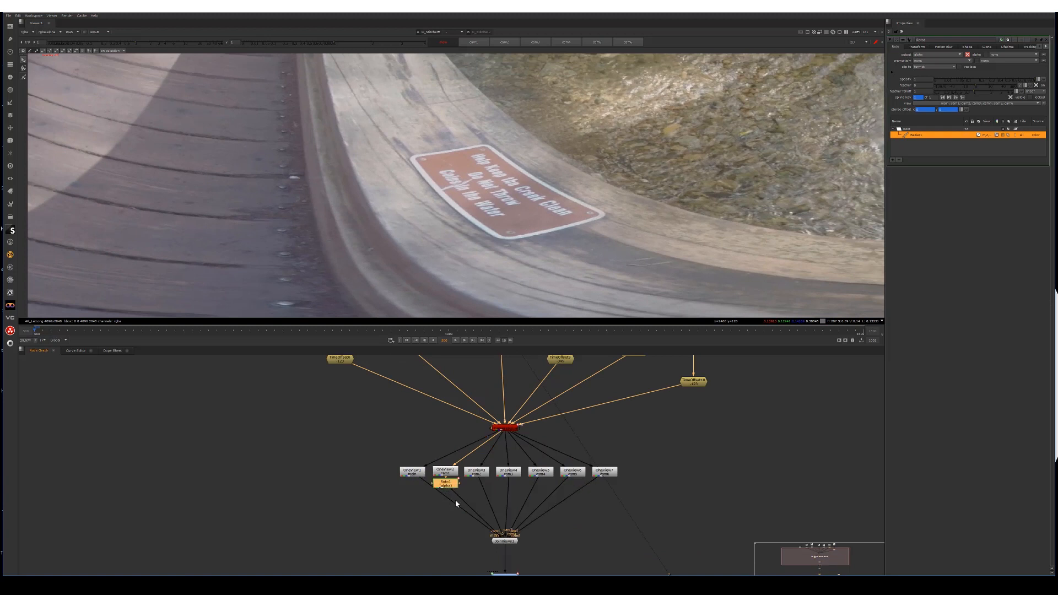
{"action": "key", "text": "d"}
{"action": "key", "text": "d"}
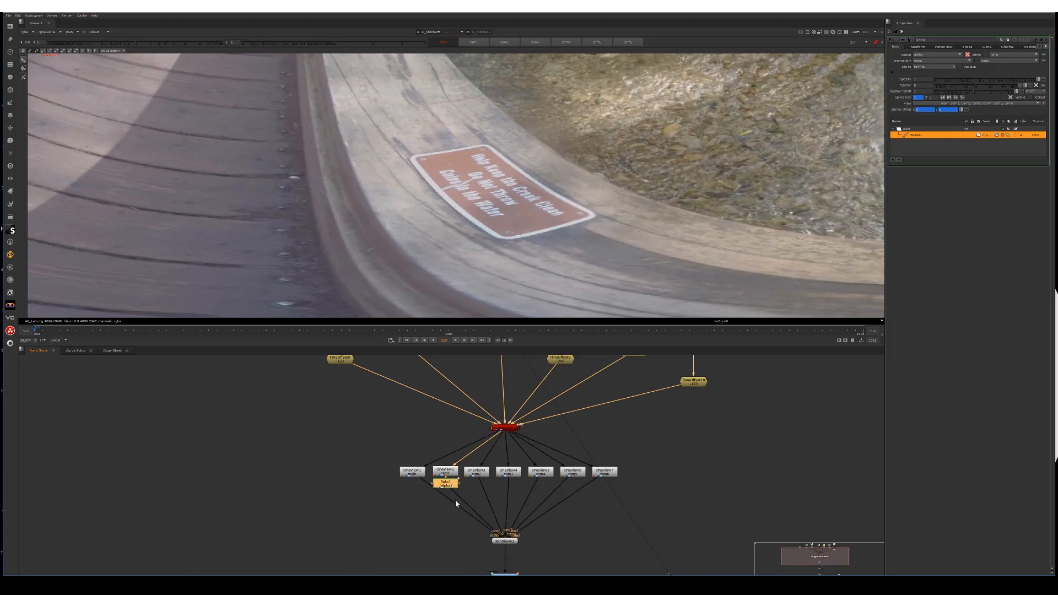
{"action": "key", "text": "d"}
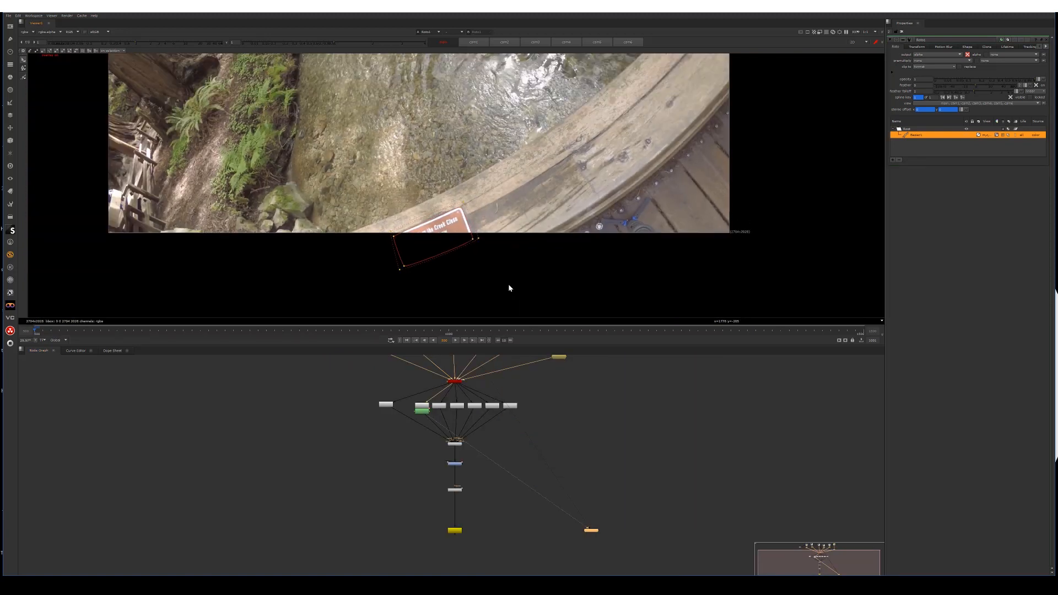
Add a GridWarp node below Roto1, warp the cam1 image around the creek sign, and change the node's background setting
{"action": "scroll", "coordinate": [501, 292], "scroll_direction": "down", "scroll_amount": 5}
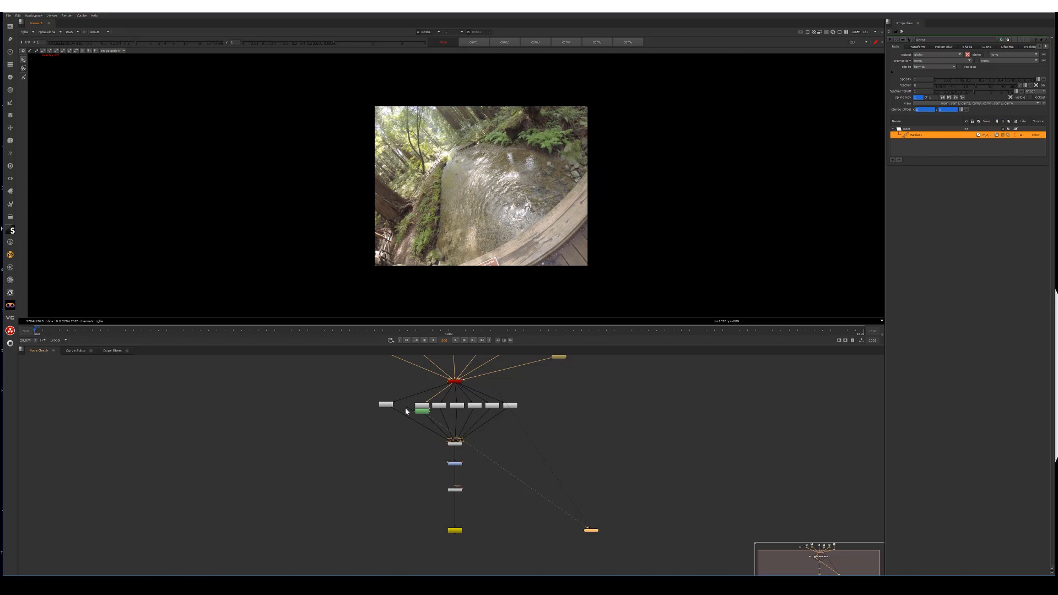
{"action": "key", "text": "Tab"}
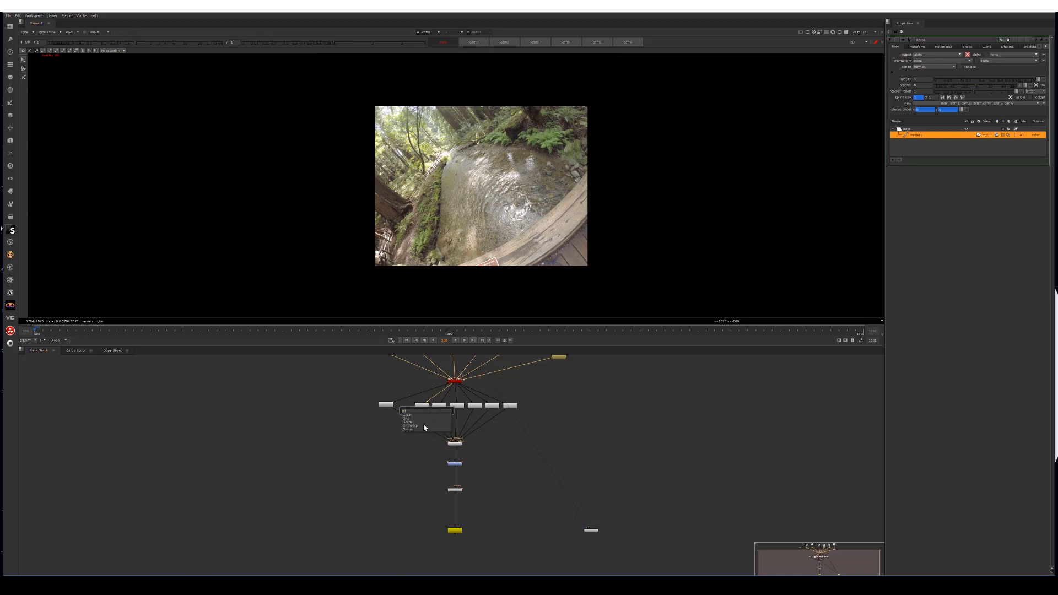
{"action": "left_click", "coordinate": [424, 426]}
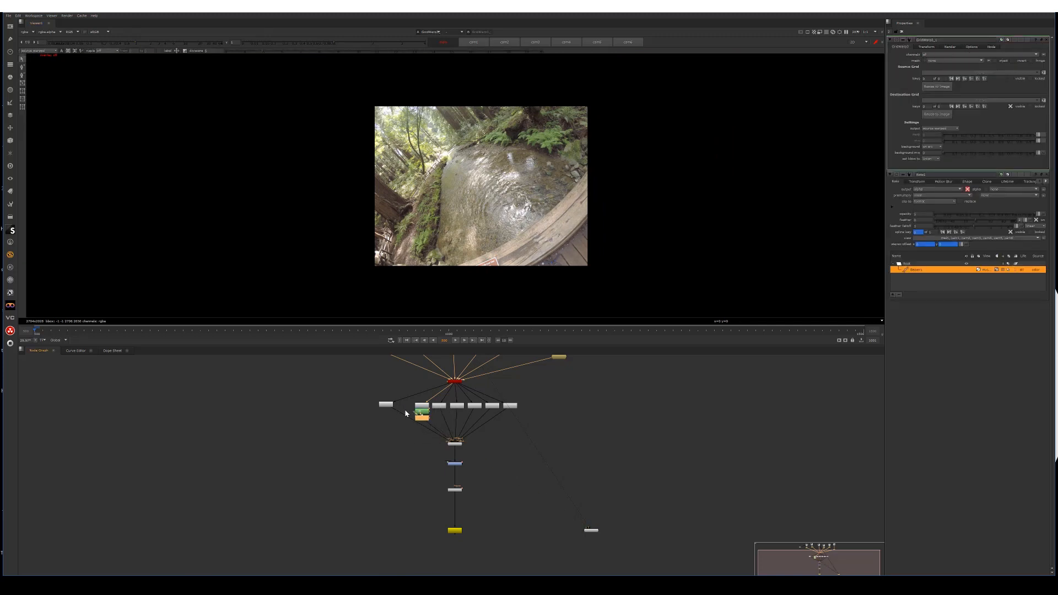
{"action": "left_click_drag", "start_coordinate": [419, 247], "coordinate": [419, 234]}
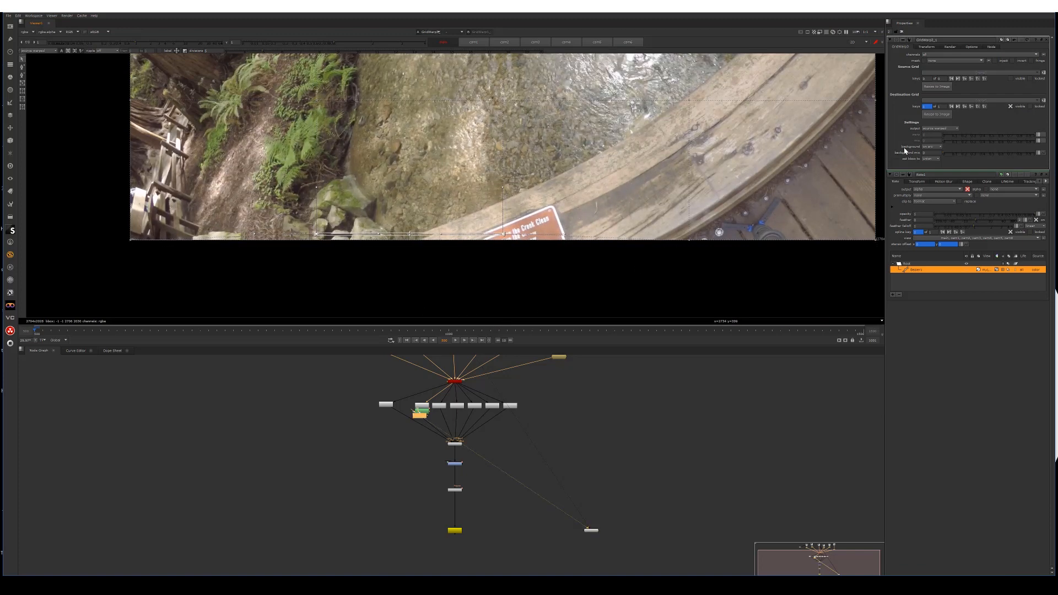
{"action": "left_click", "coordinate": [932, 146]}
{"action": "left_click", "coordinate": [931, 143]}
View the stitched panorama from C_Stitcher and examine the sign with the grid warp applied
{"action": "left_click_drag", "start_coordinate": [483, 518], "coordinate": [439, 483]}
{"action": "key", "text": "1"}
{"action": "middle_click_drag", "start_coordinate": [469, 196], "coordinate": [432, 279]}
{"action": "scroll", "coordinate": [562, 176], "scroll_direction": "up", "scroll_amount": 5}
{"action": "middle_click_drag", "start_coordinate": [591, 174], "coordinate": [576, 209]}
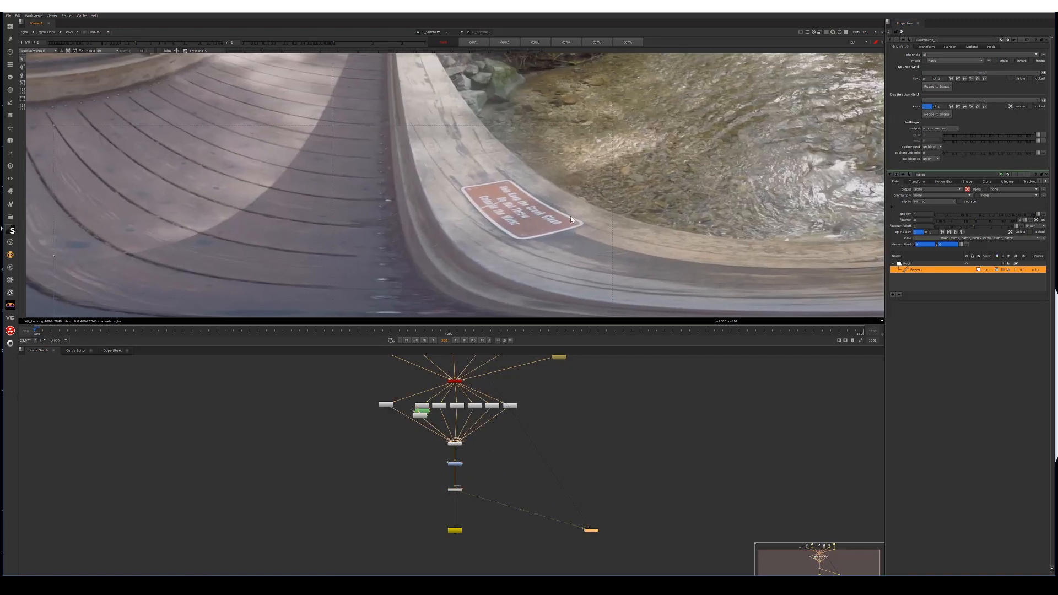
{"action": "scroll", "coordinate": [574, 208], "scroll_direction": "up", "scroll_amount": 3}
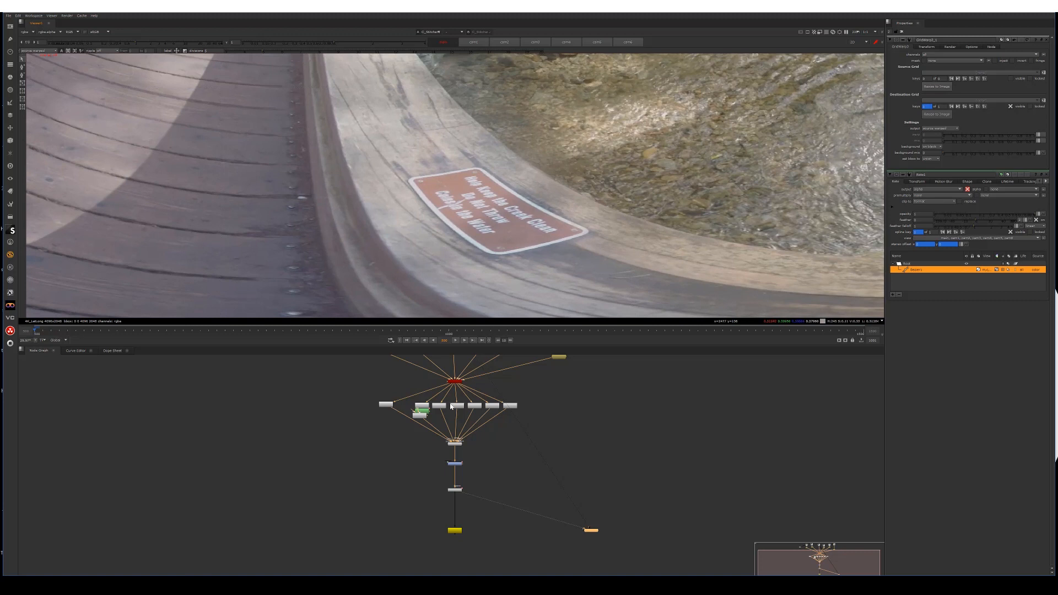
Compare the stitched sign with the GridWarp node disabled and enabled
{"action": "left_click", "coordinate": [420, 415]}
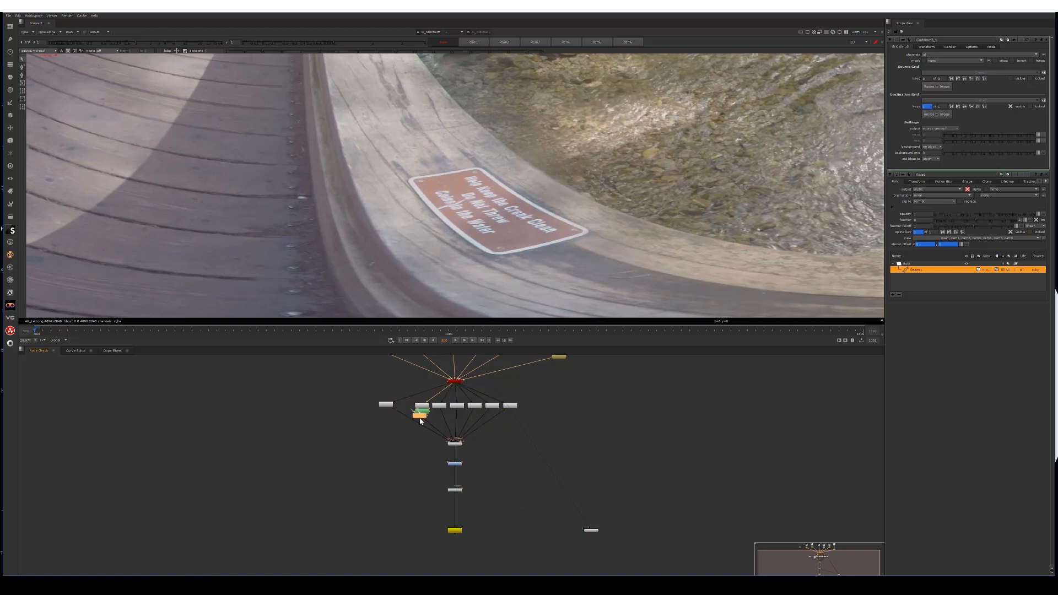
{"action": "key", "text": "d"}
{"action": "key", "text": "d"}
{"action": "scroll", "coordinate": [509, 247], "scroll_direction": "down", "scroll_amount": 5}
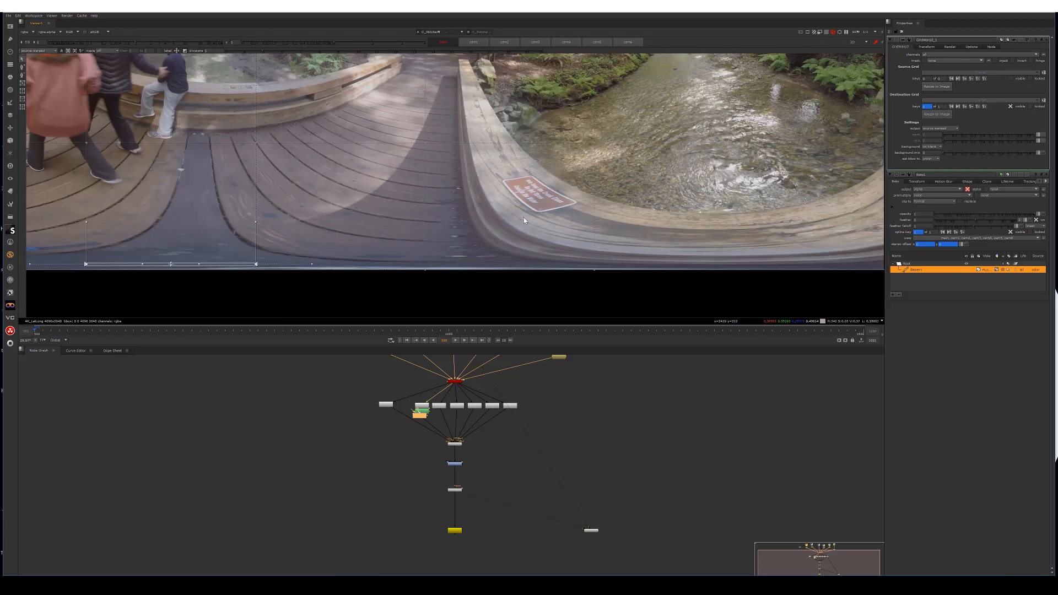
{"action": "left_click_drag", "start_coordinate": [391, 224], "coordinate": [475, 212]}
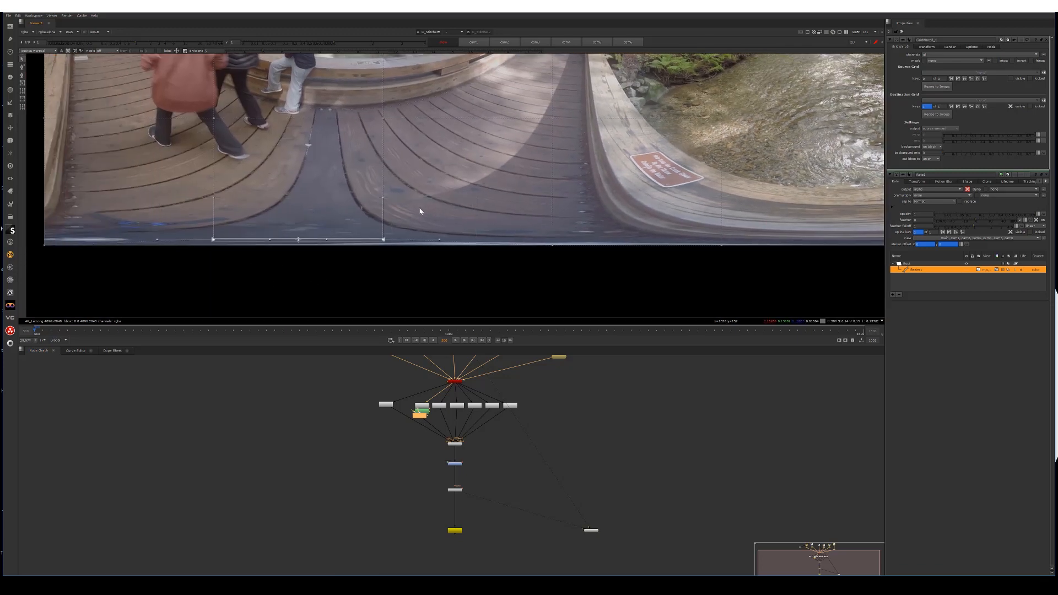
{"action": "key", "text": "Up"}
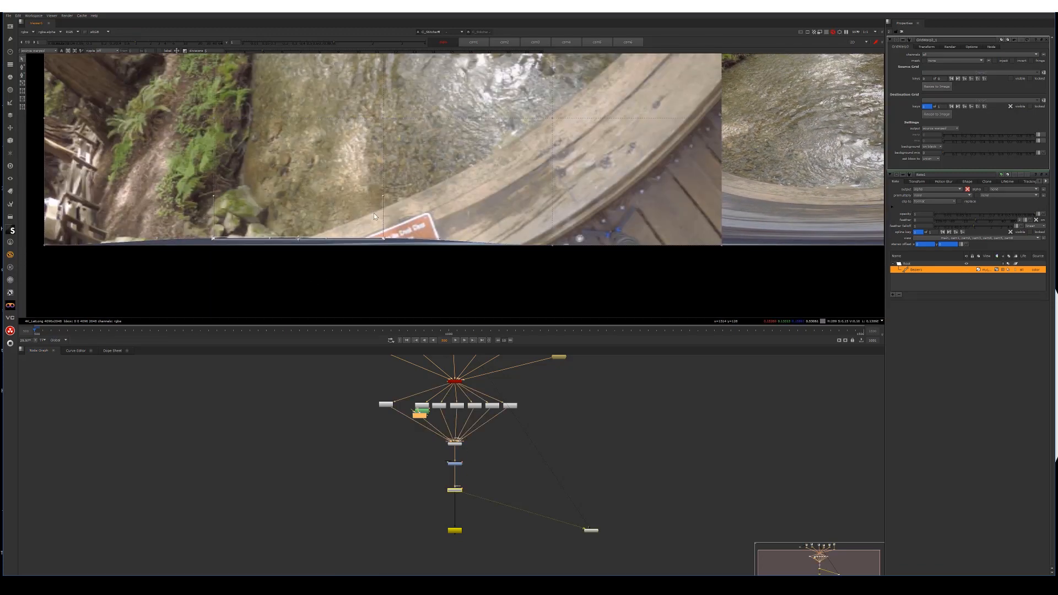
{"action": "key", "text": "Up"}
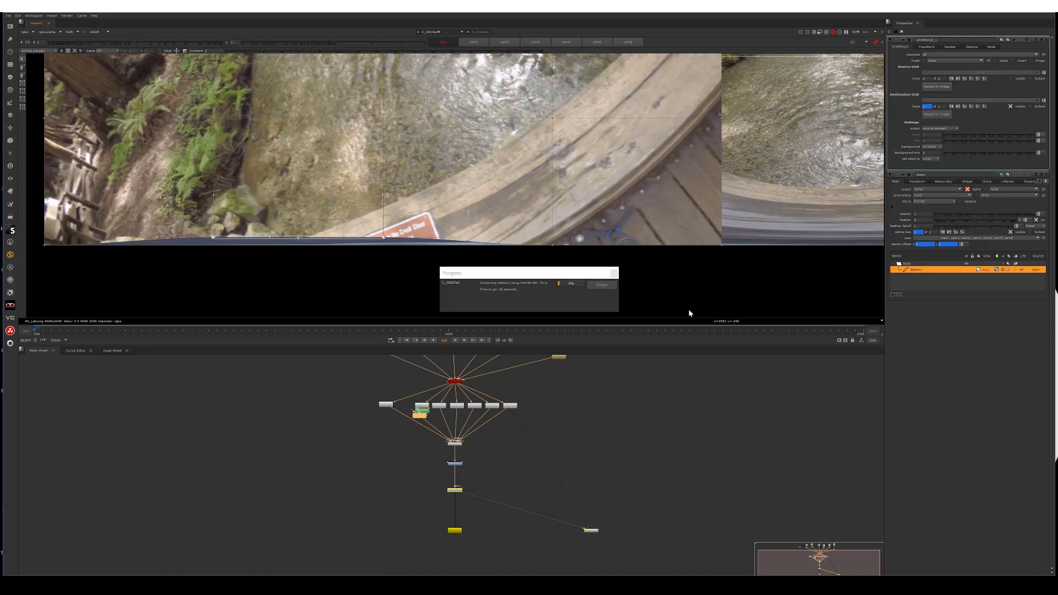
{"action": "key", "text": "d"}
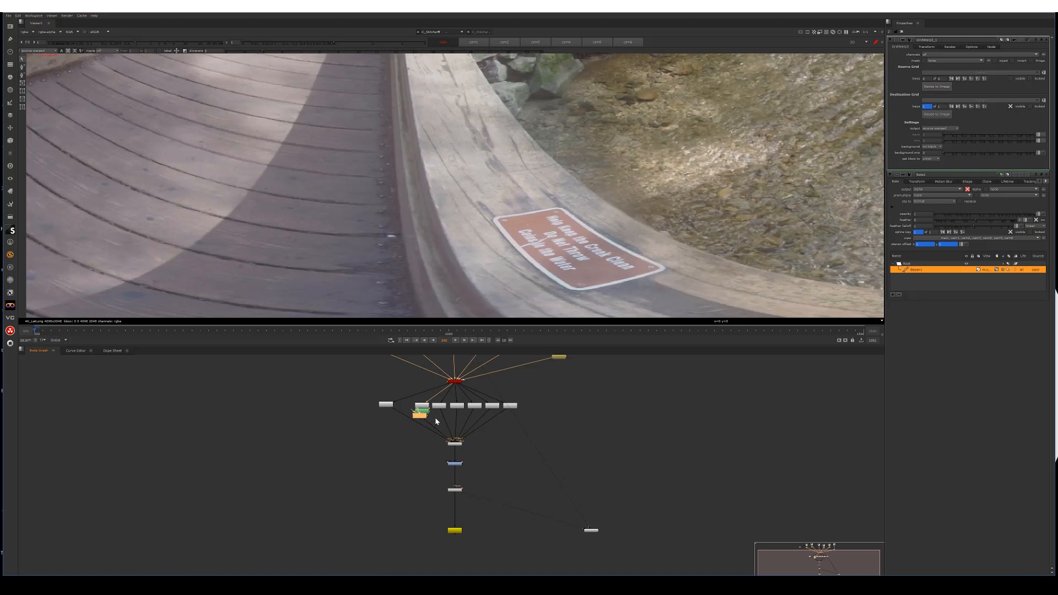
{"action": "key", "text": "d"}
Examine the two standing women and the creek background in the stitched panorama for stitching artifacts
{"action": "key", "text": "f"}
{"action": "scroll", "coordinate": [528, 255], "scroll_direction": "up", "scroll_amount": 5}
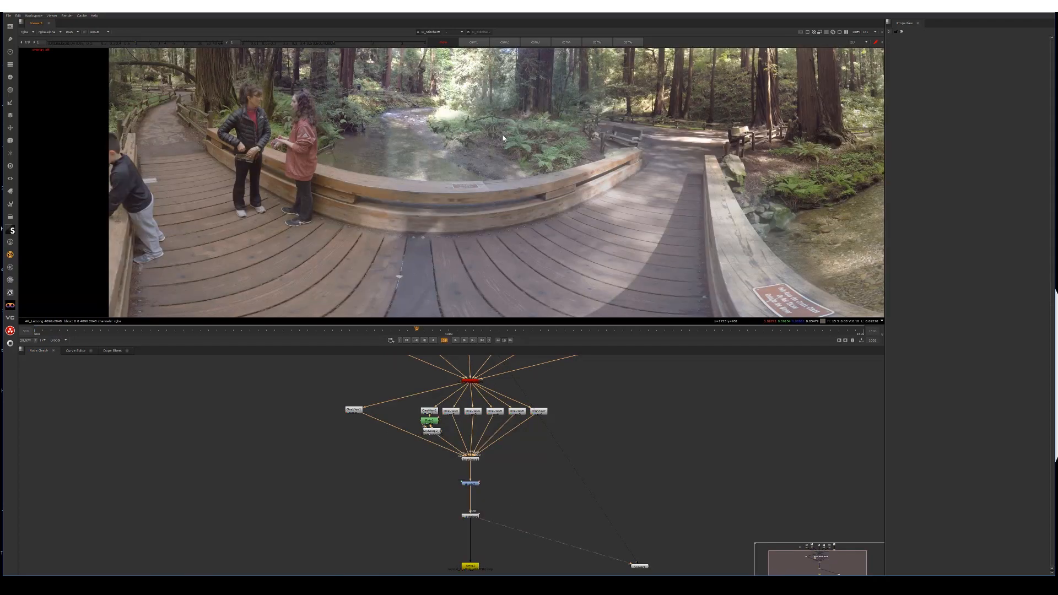
{"action": "middle_click_drag", "start_coordinate": [343, 259], "coordinate": [415, 261]}
{"action": "scroll", "coordinate": [376, 195], "scroll_direction": "up", "scroll_amount": 4}
{"action": "scroll", "coordinate": [376, 195], "scroll_direction": "up", "scroll_amount": 3}
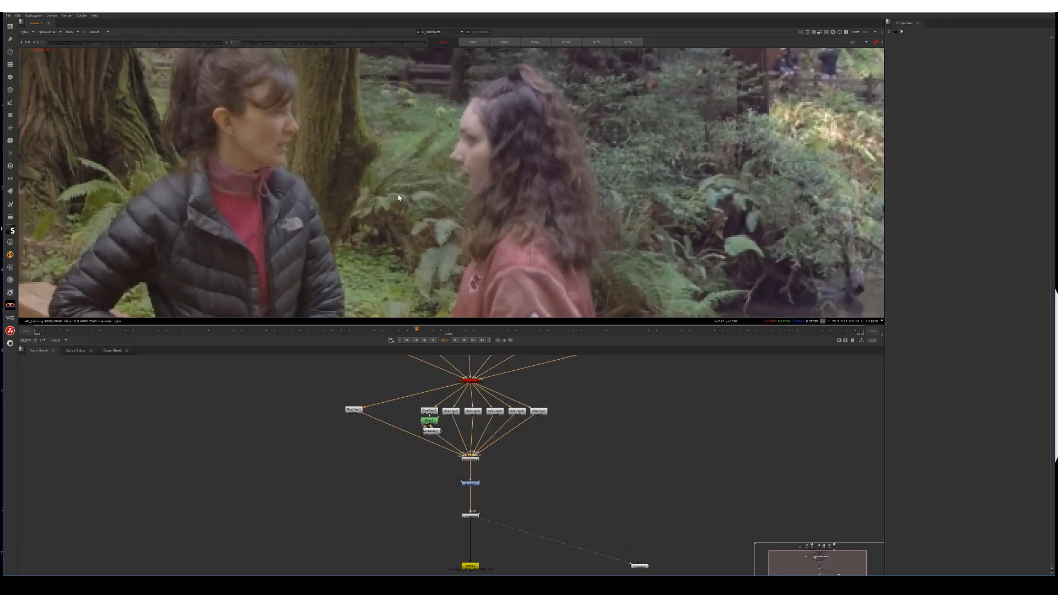
{"action": "scroll", "coordinate": [410, 172], "scroll_direction": "down", "scroll_amount": 3}
{"action": "scroll", "coordinate": [400, 187], "scroll_direction": "up", "scroll_amount": 1}
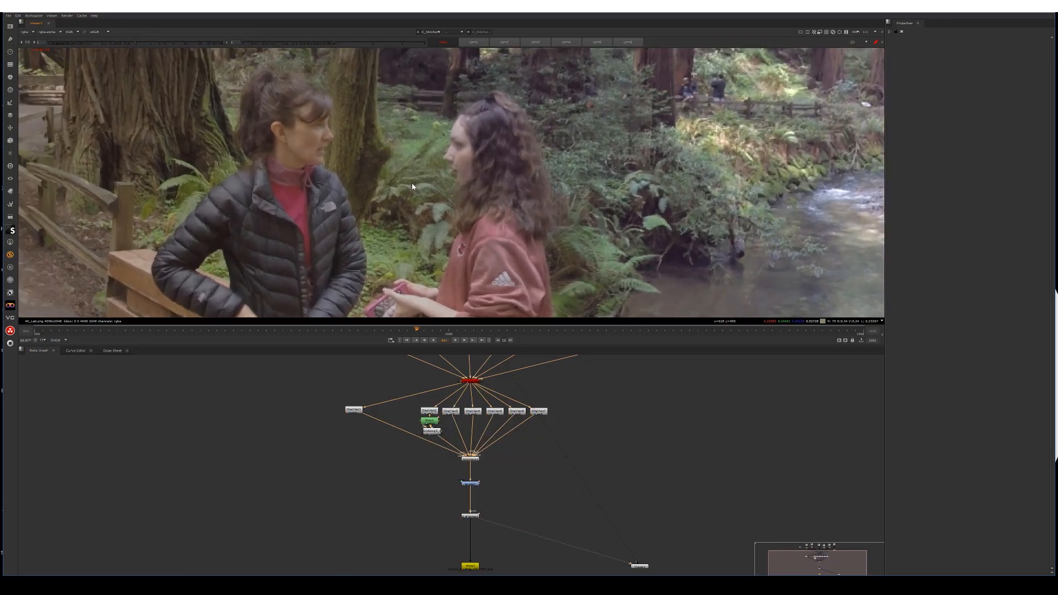
{"action": "scroll", "coordinate": [402, 190], "scroll_direction": "down", "scroll_amount": 3}
{"action": "middle_click_drag", "start_coordinate": [412, 232], "coordinate": [379, 233]}
{"action": "scroll", "coordinate": [385, 209], "scroll_direction": "up", "scroll_amount": 1}
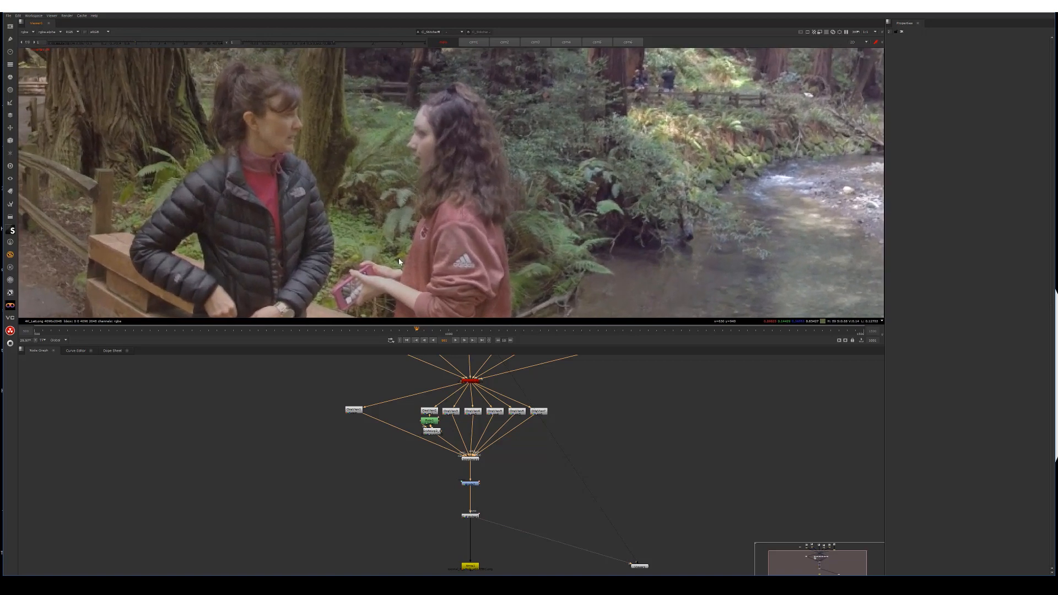
Open the C_Stitcher node's properties and set its vector detail to 1
{"action": "double_click", "coordinate": [474, 517]}
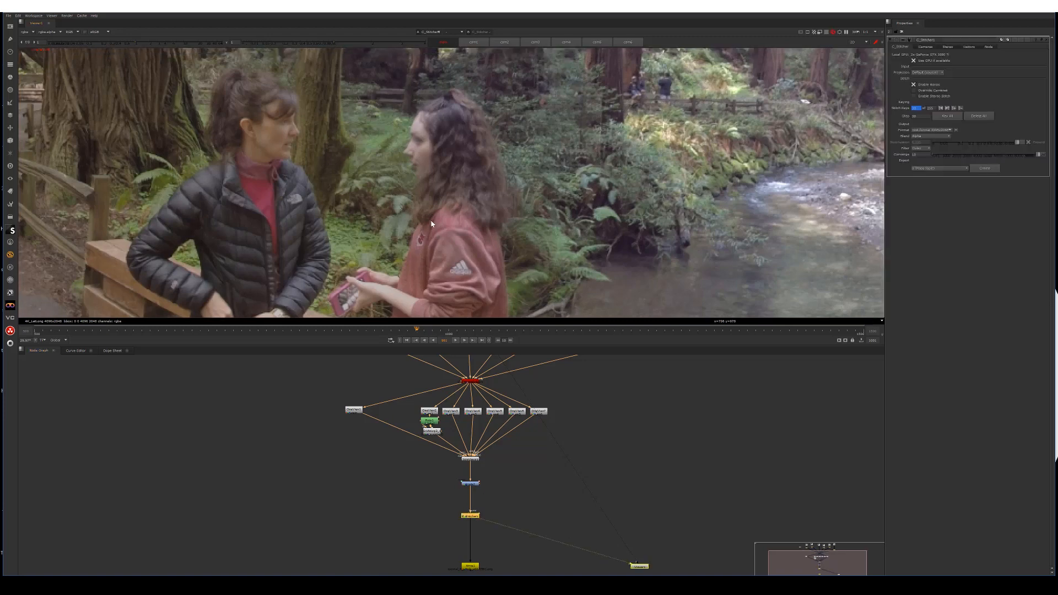
{"action": "middle_click_drag", "start_coordinate": [426, 175], "coordinate": [499, 219]}
{"action": "scroll", "coordinate": [498, 219], "scroll_direction": "up", "scroll_amount": 1}
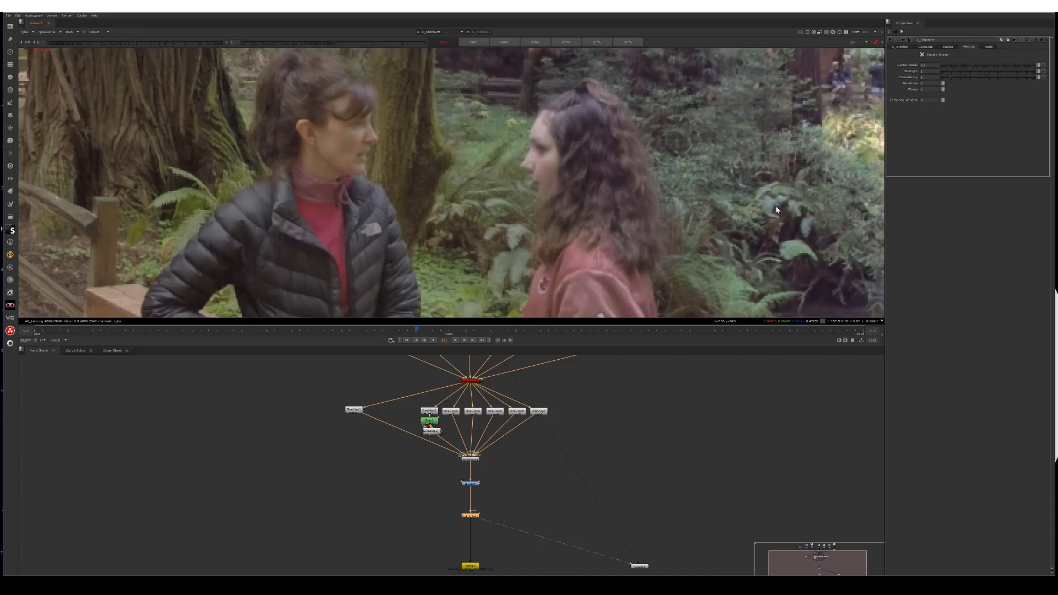
{"action": "left_click", "coordinate": [929, 65]}
{"action": "type", "text": "1"}
{"action": "key", "text": "Return"}
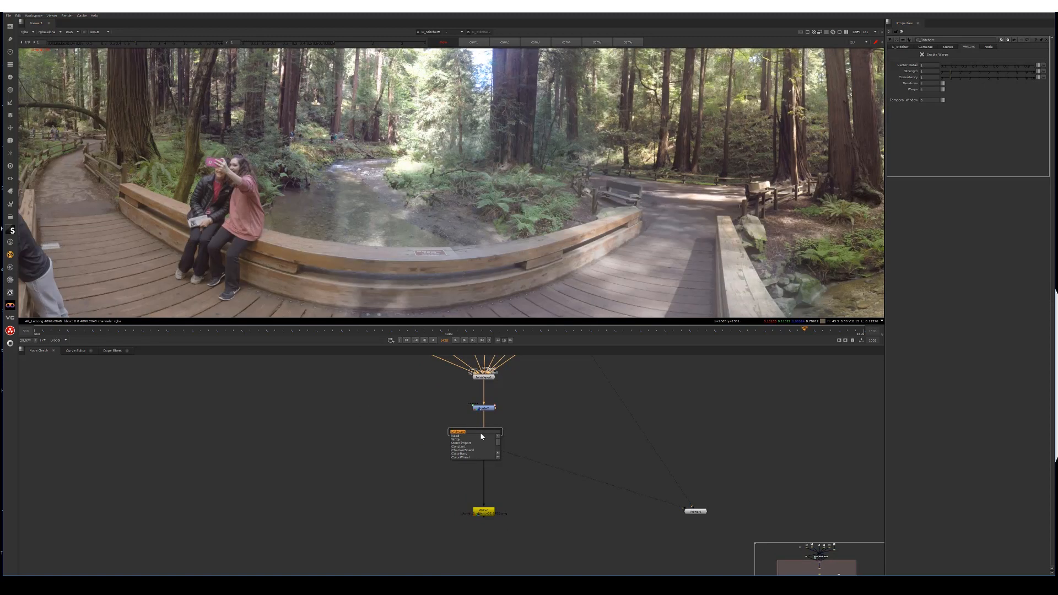
Add a Split and Join setup after the C_Stitcher node
{"action": "type", "text": "spl"}
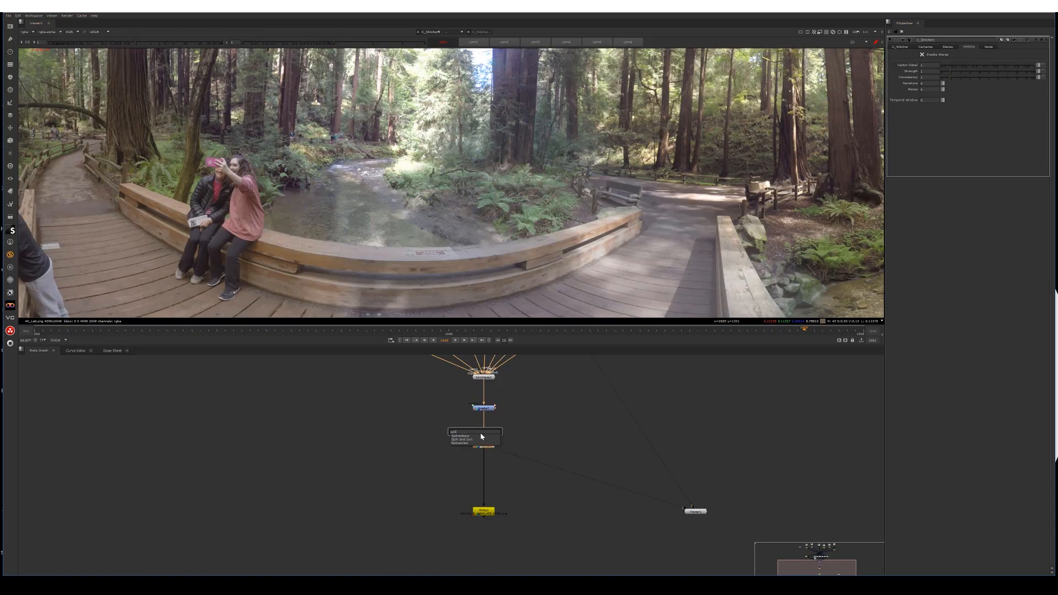
{"action": "key", "text": "Down"}
{"action": "key", "text": "Down"}
{"action": "key", "text": "Return"}
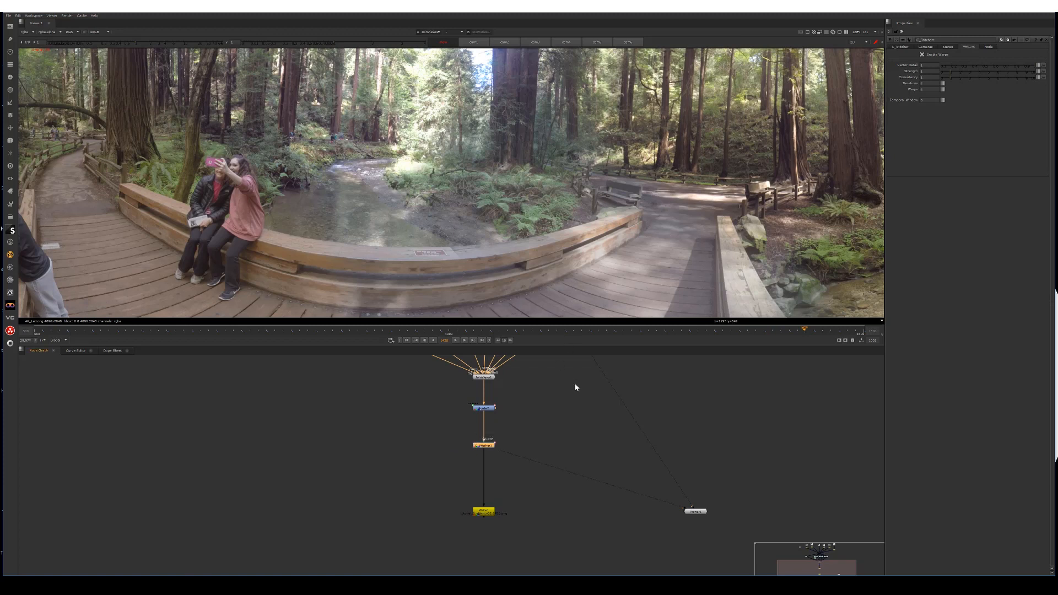
Move the JoinViews node well below the row of OneView nodes to make room in the split branches
{"action": "left_click", "coordinate": [531, 527]}
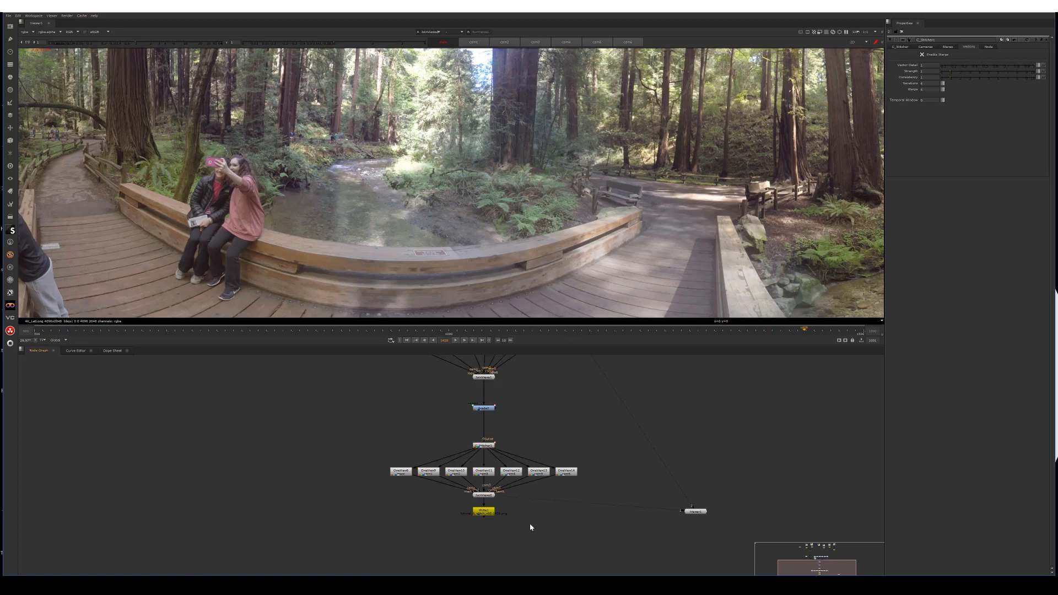
{"action": "scroll", "coordinate": [527, 521], "scroll_direction": "down", "scroll_amount": 2}
{"action": "middle_click_drag", "start_coordinate": [512, 521], "coordinate": [517, 449]}
{"action": "left_click", "coordinate": [508, 445]}
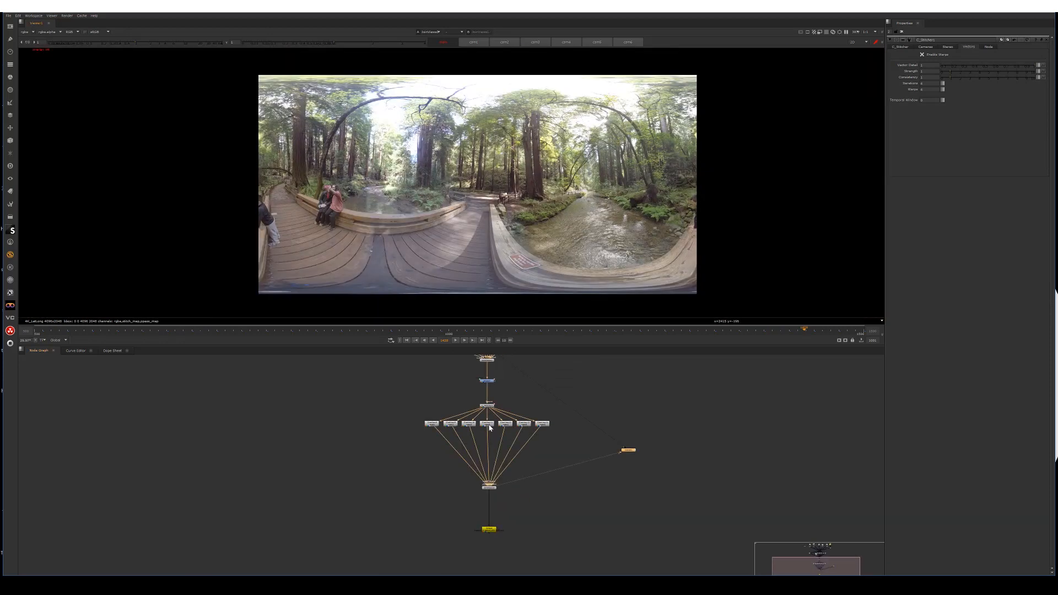
View a single camera branch from one of the middle OneView nodes, and return to the rejoined panorama
{"action": "left_click", "coordinate": [489, 424]}
{"action": "key", "text": "1"}
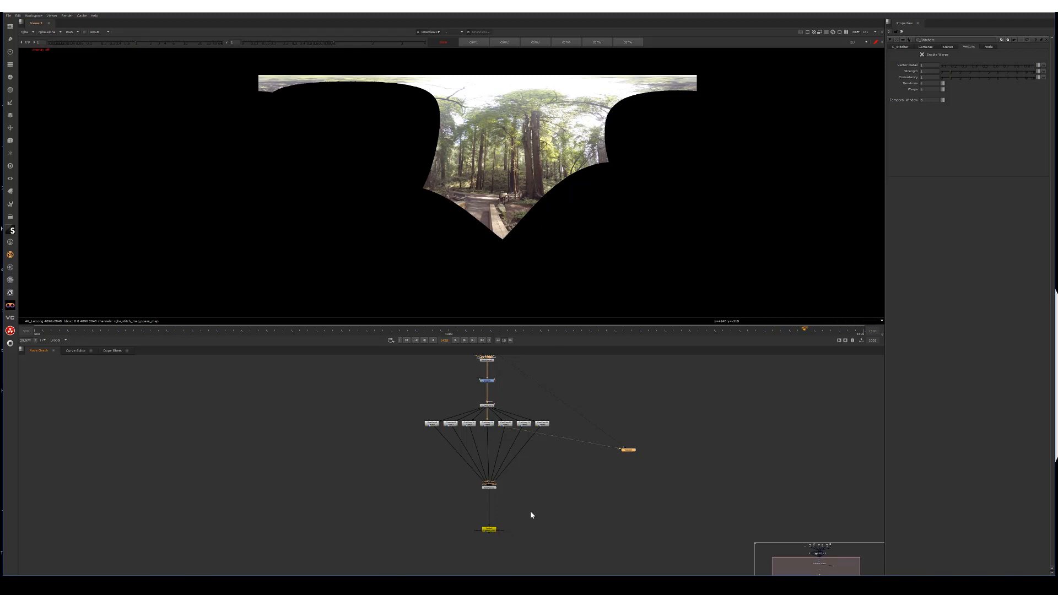
{"action": "left_click", "coordinate": [489, 487]}
{"action": "key", "text": "1"}
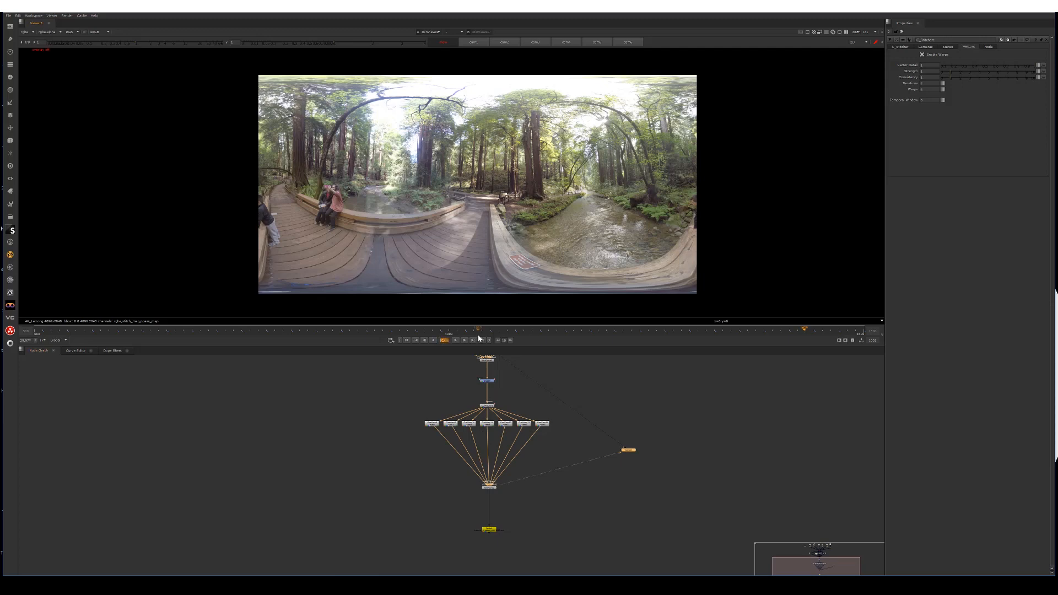
Move to the frames with the boy and compare the stitched panorama with the individual camera views covering him
{"action": "type", "text": "500"}
{"action": "key", "text": "Return"}
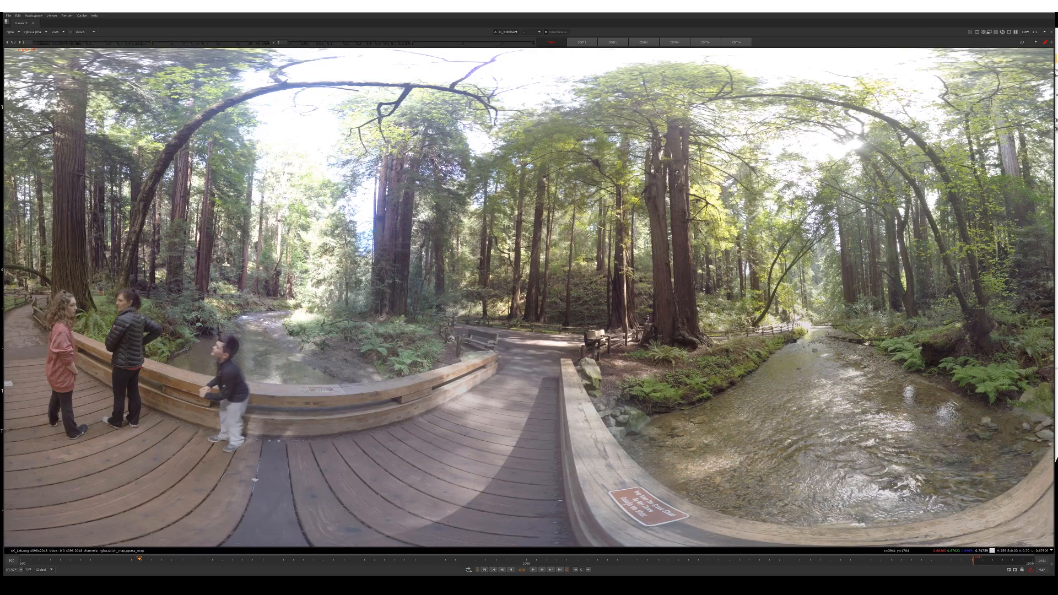
{"action": "left_click", "coordinate": [587, 307]}
{"action": "key", "text": "2"}
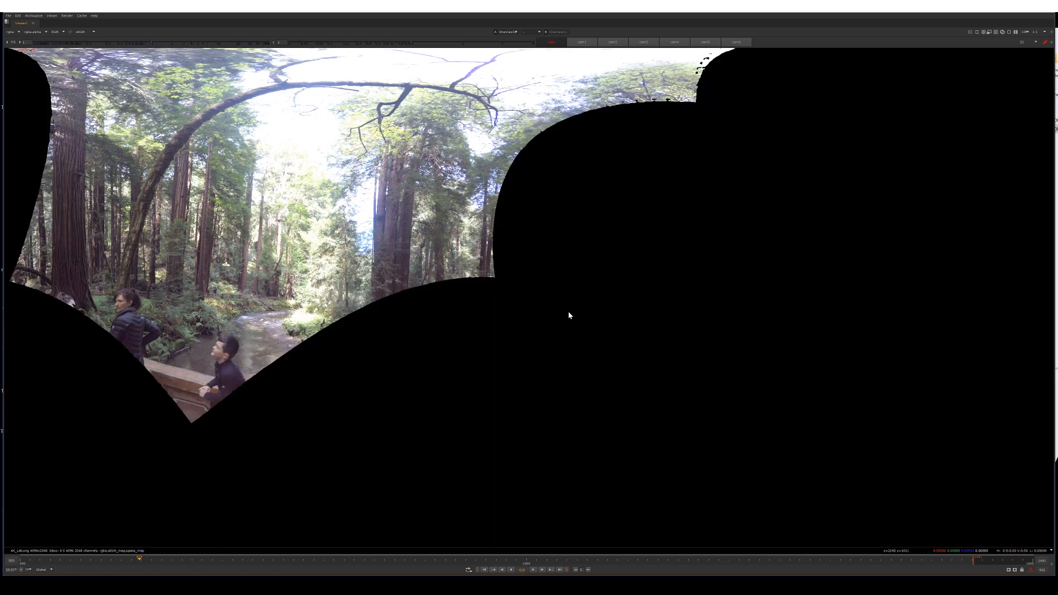
{"action": "key", "text": "3"}
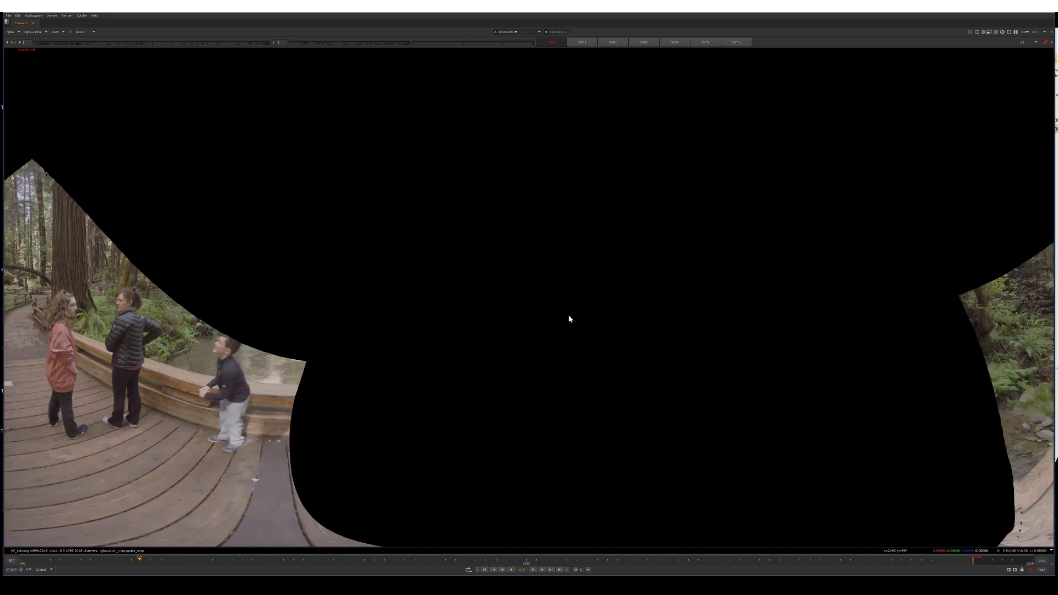
{"action": "key", "text": "4"}
{"action": "key", "text": "1"}
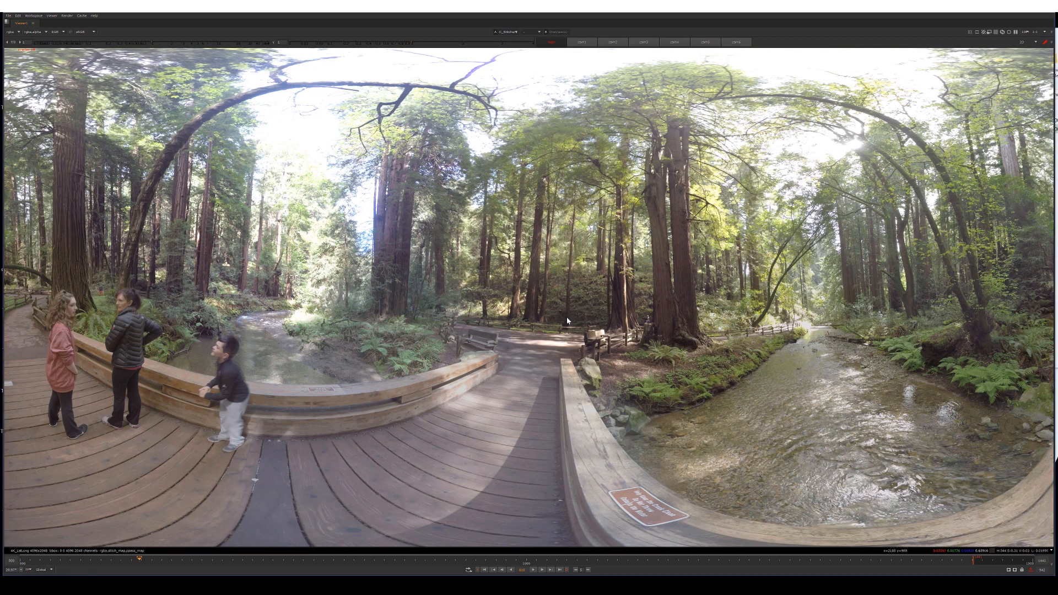
{"action": "key", "text": "2"}
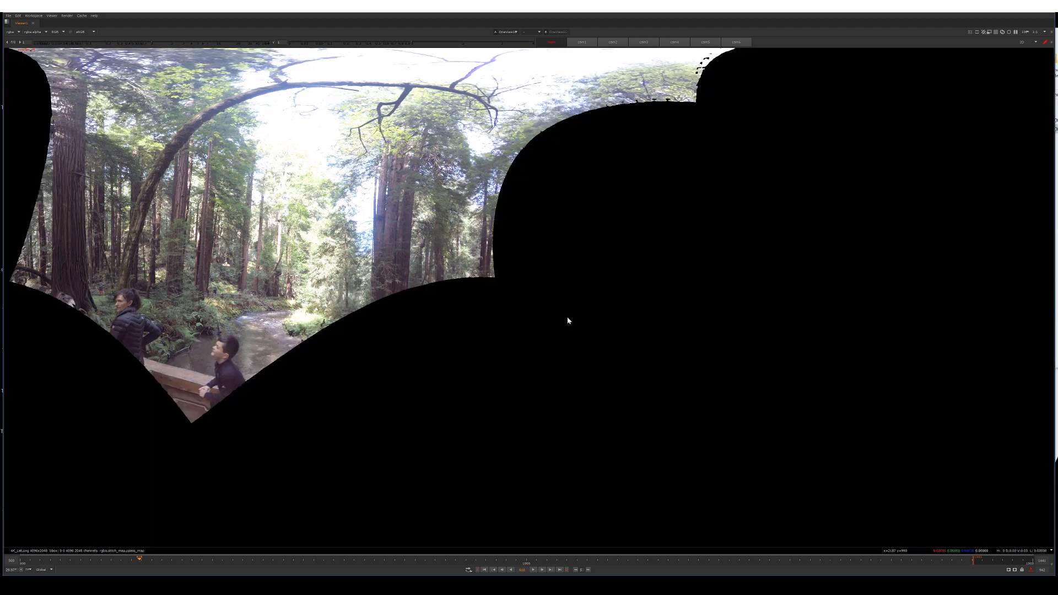
{"action": "key", "text": "3"}
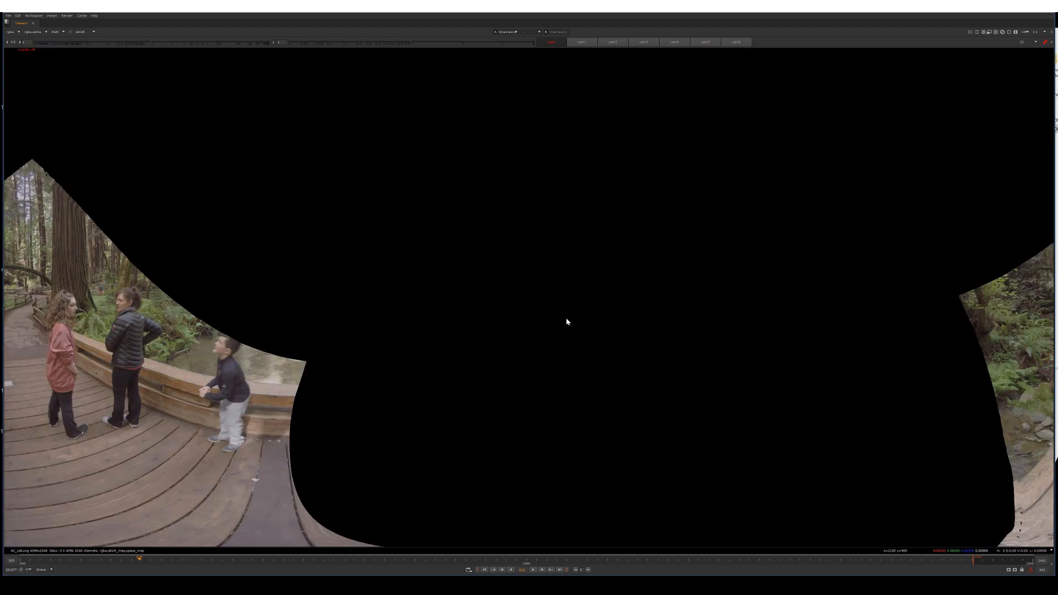
{"action": "key", "text": "4"}
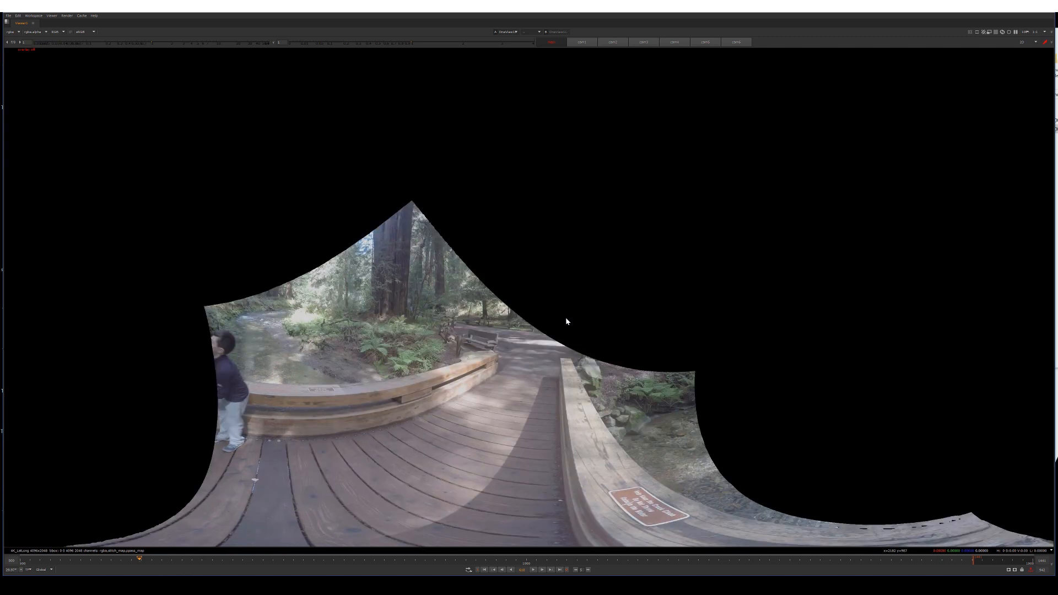
{"action": "key", "text": "5"}
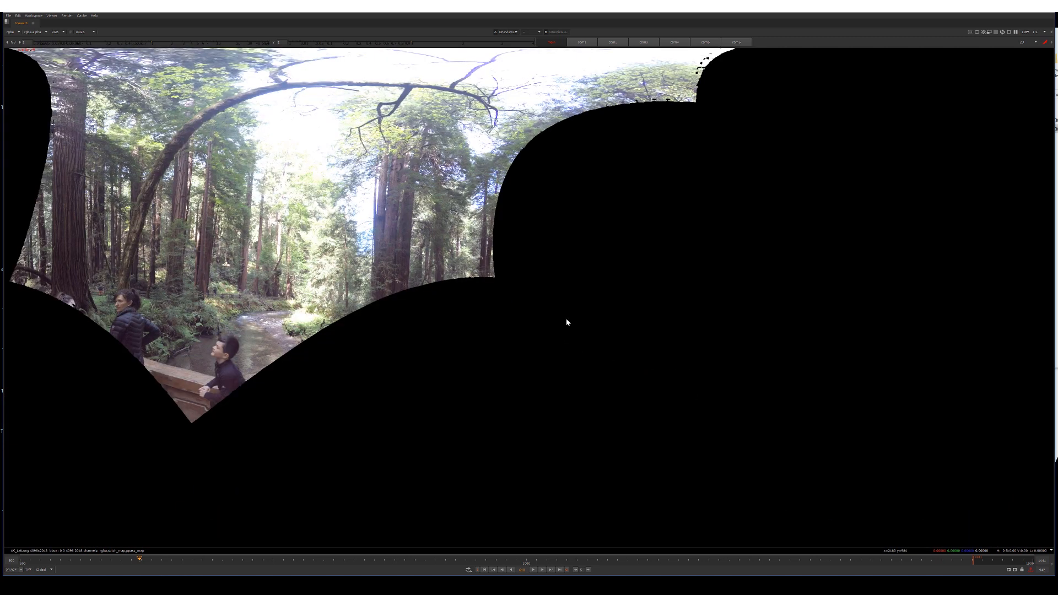
{"action": "key", "text": "6"}
{"action": "key", "text": "7"}
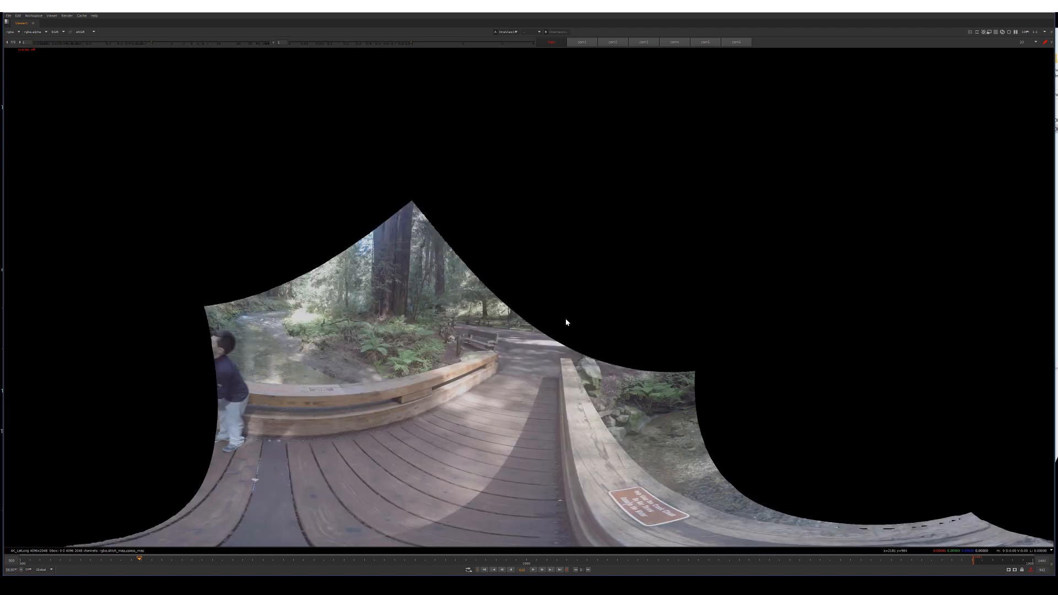
{"action": "key", "text": "1"}
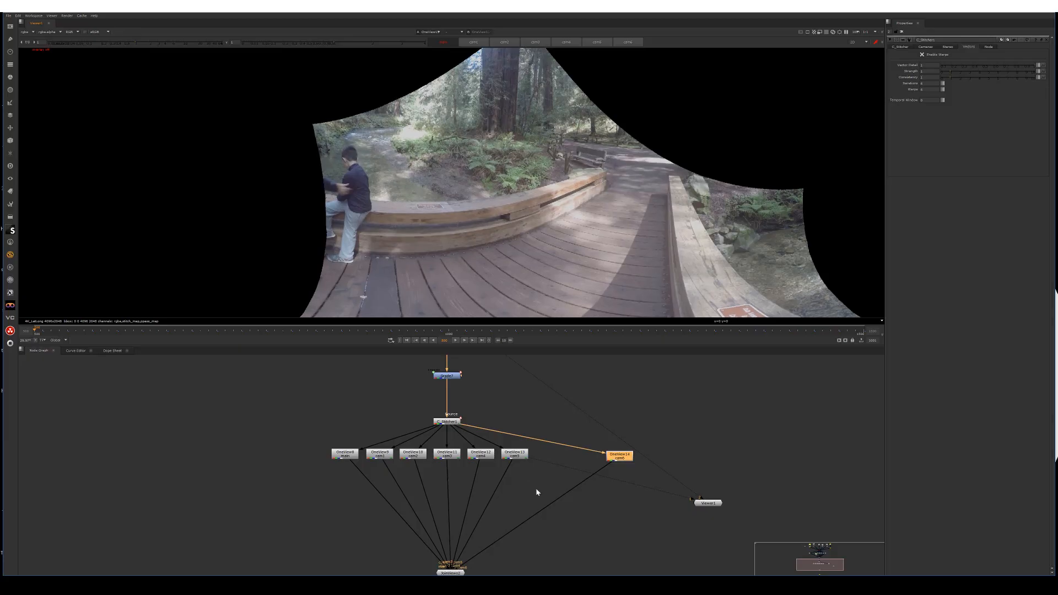
Spread the last OneView nodes apart and insert a Roto node after OneView13
{"action": "double_click", "coordinate": [531, 467]}
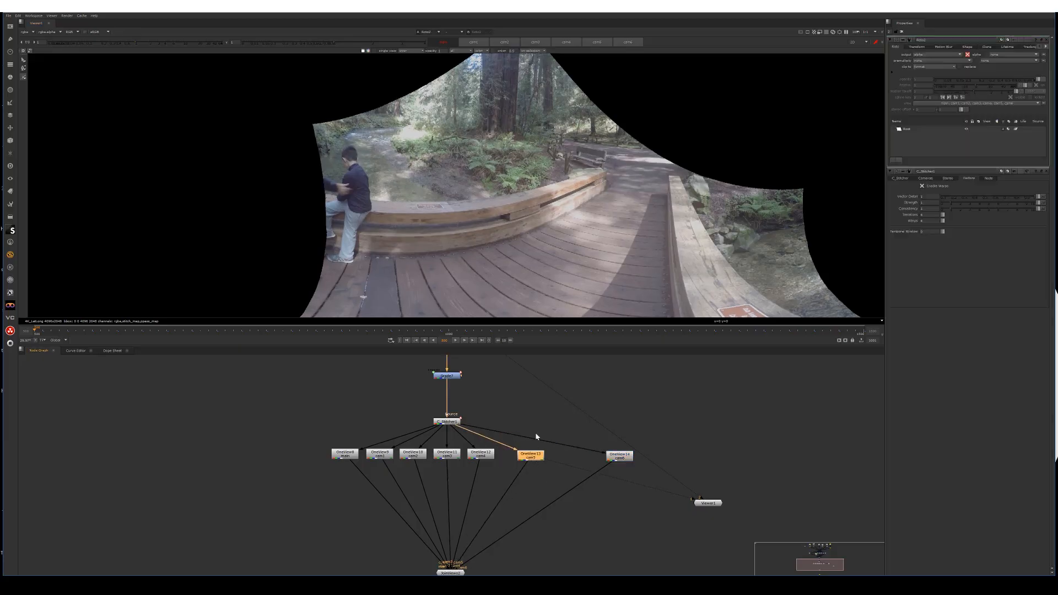
{"action": "scroll", "coordinate": [336, 157], "scroll_direction": "up", "scroll_amount": 4}
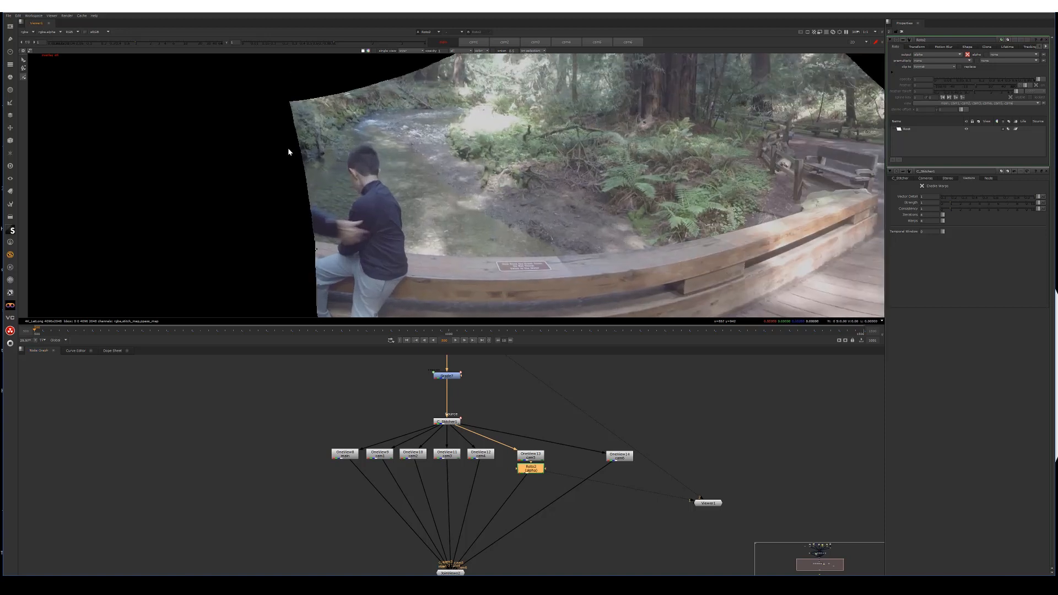
{"action": "scroll", "coordinate": [292, 153], "scroll_direction": "up", "scroll_amount": 2}
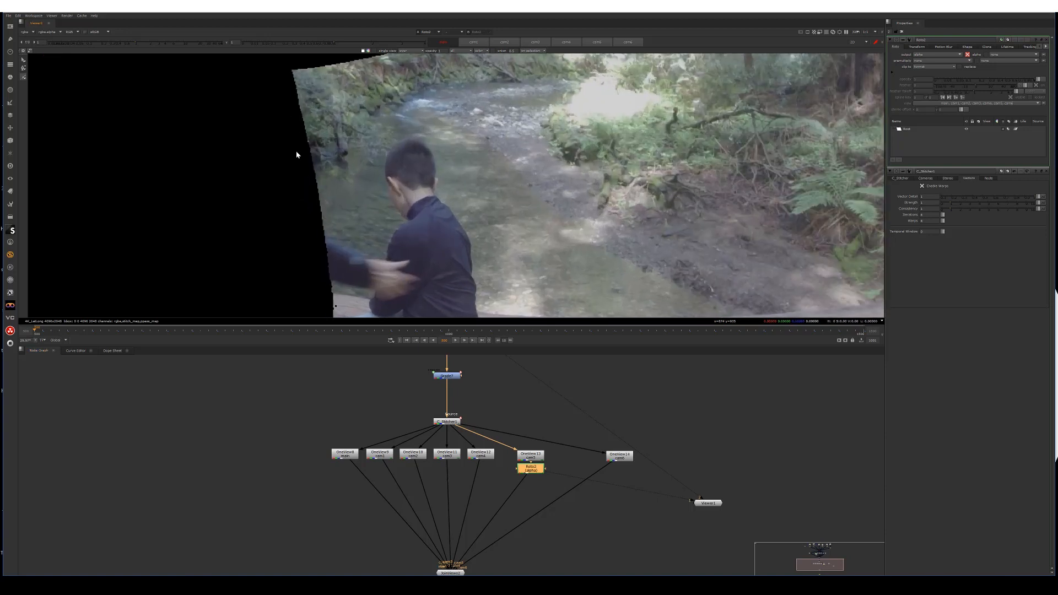
Draw a closed roto shape around the boy at the camera view's edge and refine the curve near his head and back
{"action": "left_click", "coordinate": [297, 150]}
{"action": "left_click_drag", "start_coordinate": [406, 135], "coordinate": [415, 134]}
{"action": "middle_click_drag", "start_coordinate": [475, 257], "coordinate": [471, 180]}
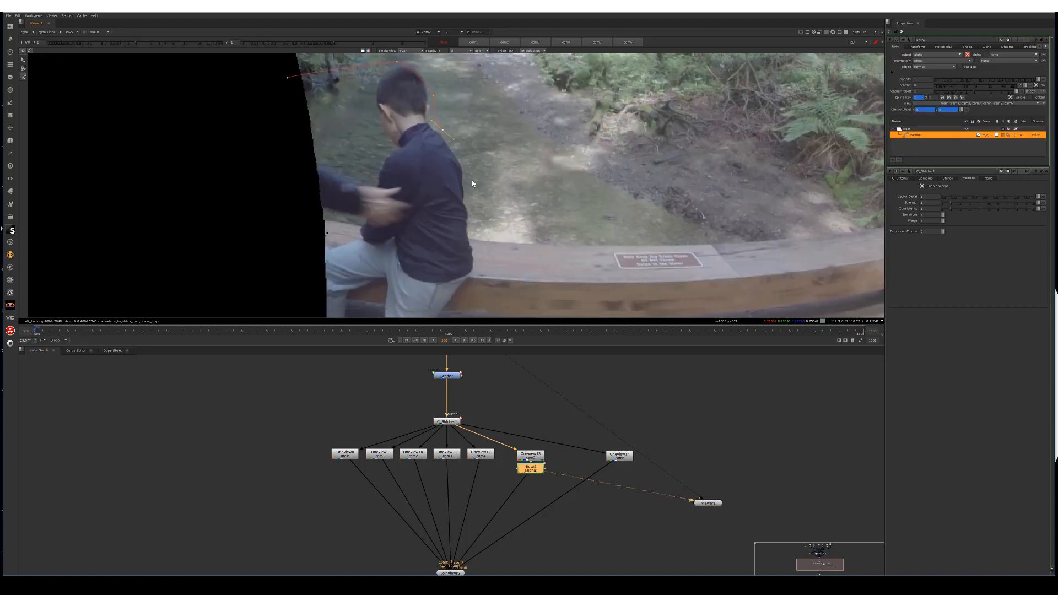
{"action": "left_click_drag", "start_coordinate": [472, 187], "coordinate": [474, 195]}
{"action": "middle_click_drag", "start_coordinate": [480, 253], "coordinate": [484, 204]}
{"action": "left_click_drag", "start_coordinate": [485, 203], "coordinate": [485, 209]}
{"action": "middle_click_drag", "start_coordinate": [452, 274], "coordinate": [488, 198]}
{"action": "left_click_drag", "start_coordinate": [485, 197], "coordinate": [481, 203]}
{"action": "middle_click_drag", "start_coordinate": [466, 292], "coordinate": [475, 229]}
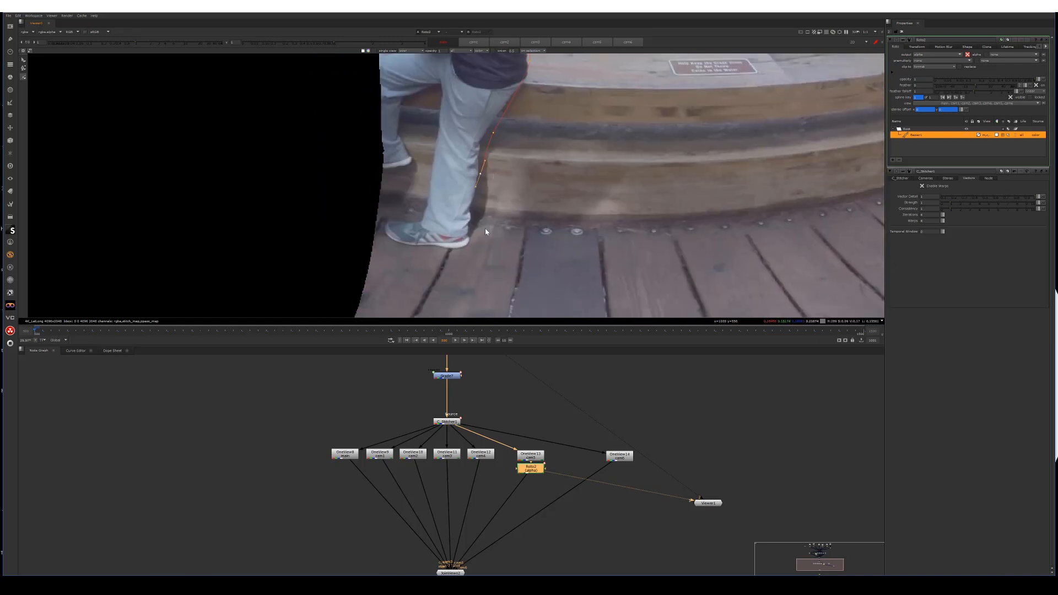
{"action": "left_click_drag", "start_coordinate": [366, 234], "coordinate": [359, 224]}
{"action": "middle_click_drag", "start_coordinate": [329, 180], "coordinate": [326, 309]}
{"action": "middle_click_drag", "start_coordinate": [320, 117], "coordinate": [316, 277]}
{"action": "left_click", "coordinate": [336, 173]}
{"action": "middle_click_drag", "start_coordinate": [484, 144], "coordinate": [469, 148]}
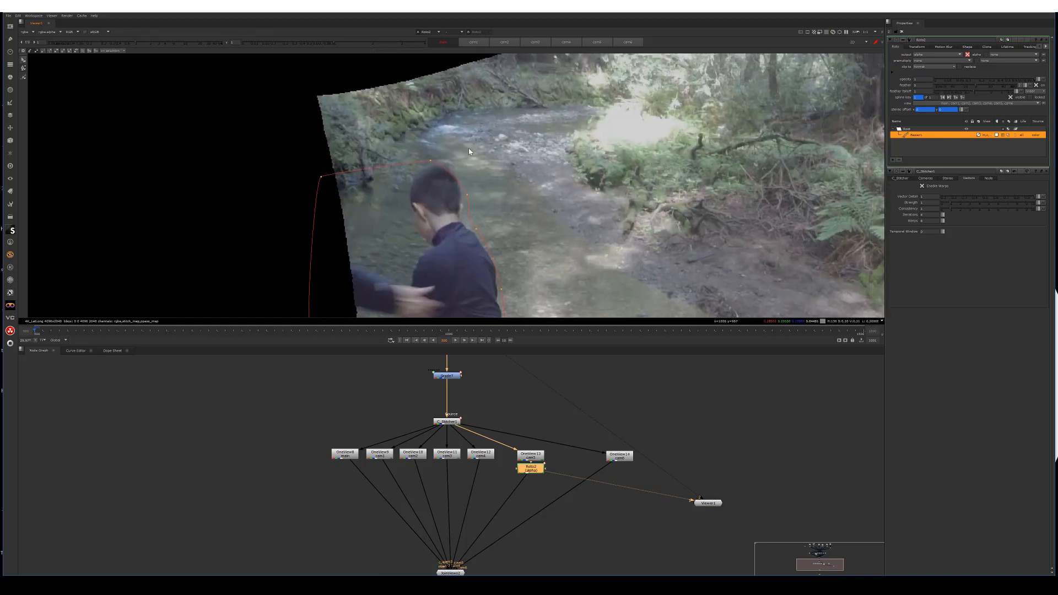
{"action": "left_click_drag", "start_coordinate": [468, 195], "coordinate": [463, 175]}
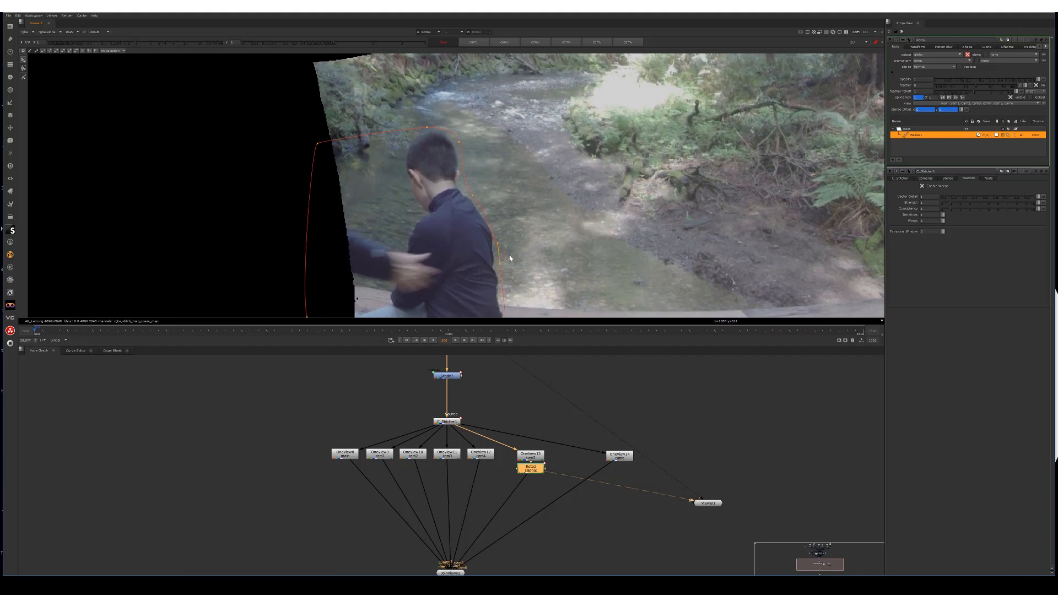
Advance to a later frame and shift the whole roto shape back over the boy
{"action": "key", "text": "Right"}
{"action": "key", "text": "Right"}
{"action": "key", "text": "Right"}
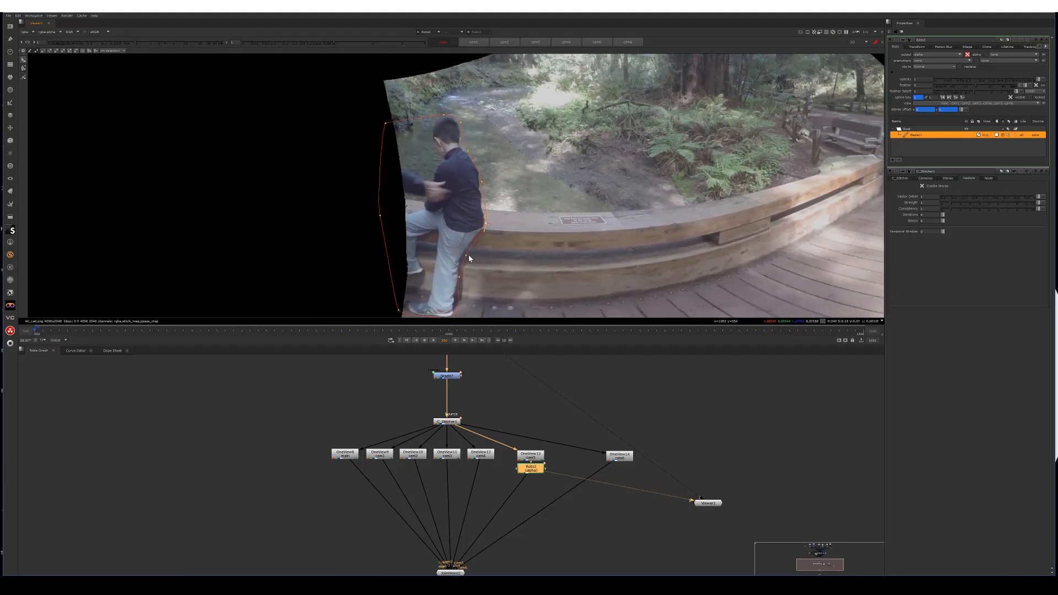
{"action": "key", "text": "Right"}
{"action": "key", "text": "Right"}
{"action": "key", "text": "ctrl+a"}
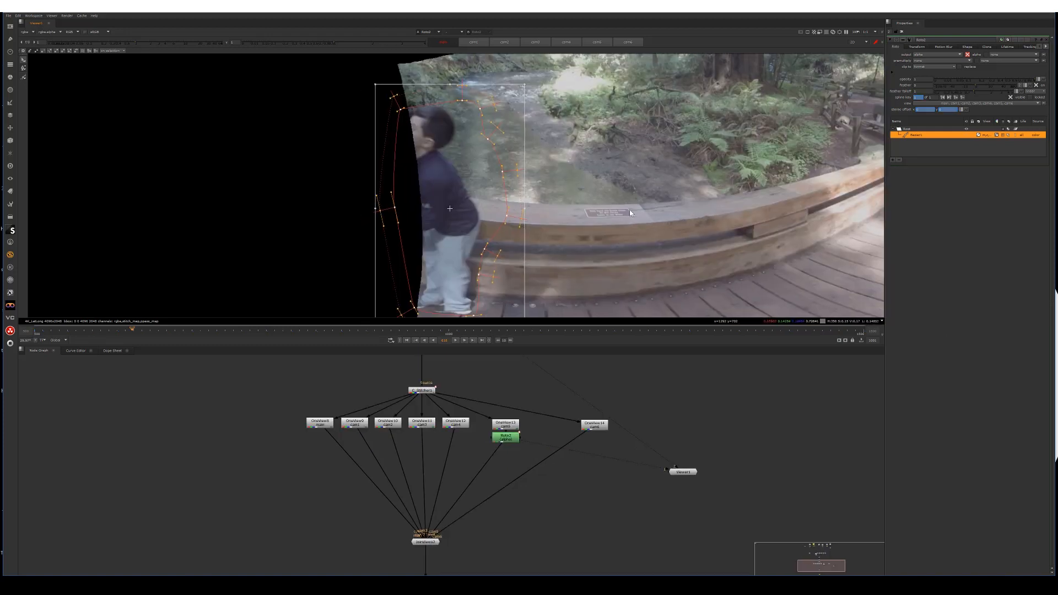
{"action": "left_click_drag", "start_coordinate": [451, 188], "coordinate": [425, 187]}
{"action": "scroll", "coordinate": [532, 136], "scroll_direction": "up", "scroll_amount": 2}
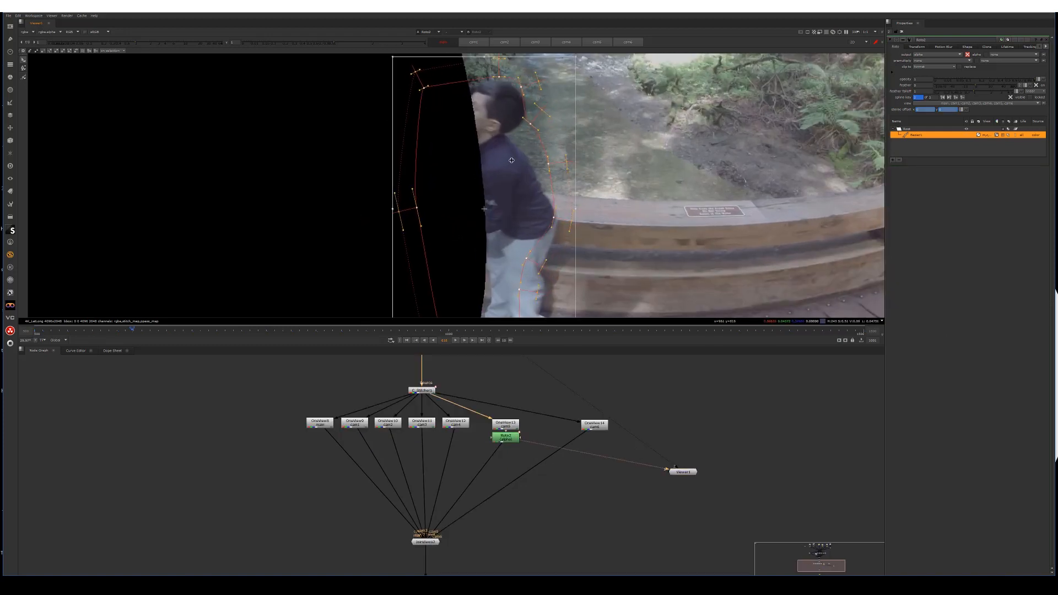
{"action": "key", "text": "Right"}
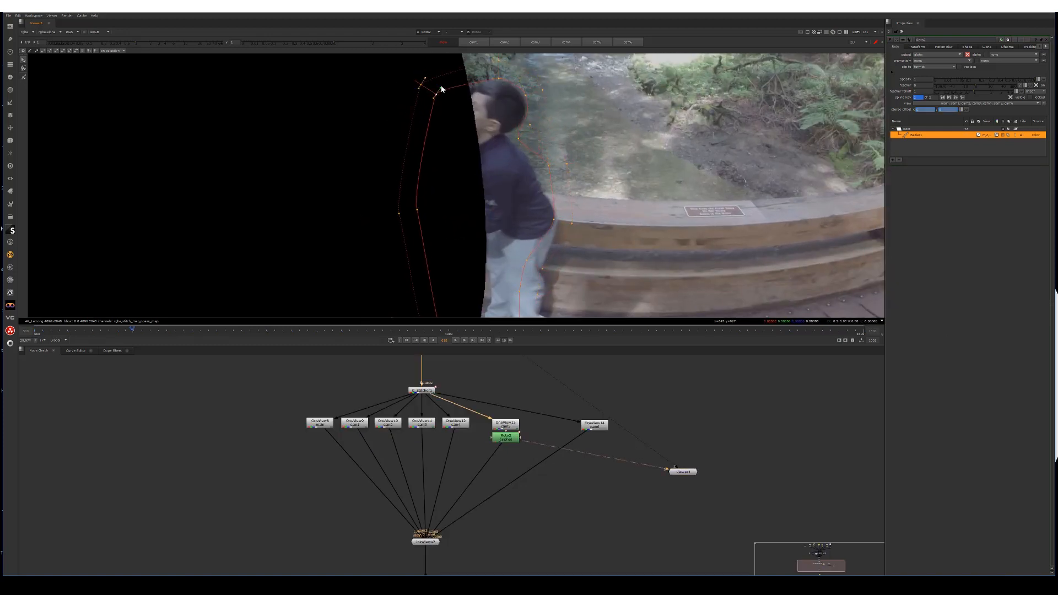
Adjust the lower points of the roto shape to enclose the boy's legs and feet
{"action": "middle_click_drag", "start_coordinate": [535, 243], "coordinate": [567, 185]}
{"action": "left_click_drag", "start_coordinate": [553, 260], "coordinate": [579, 262]}
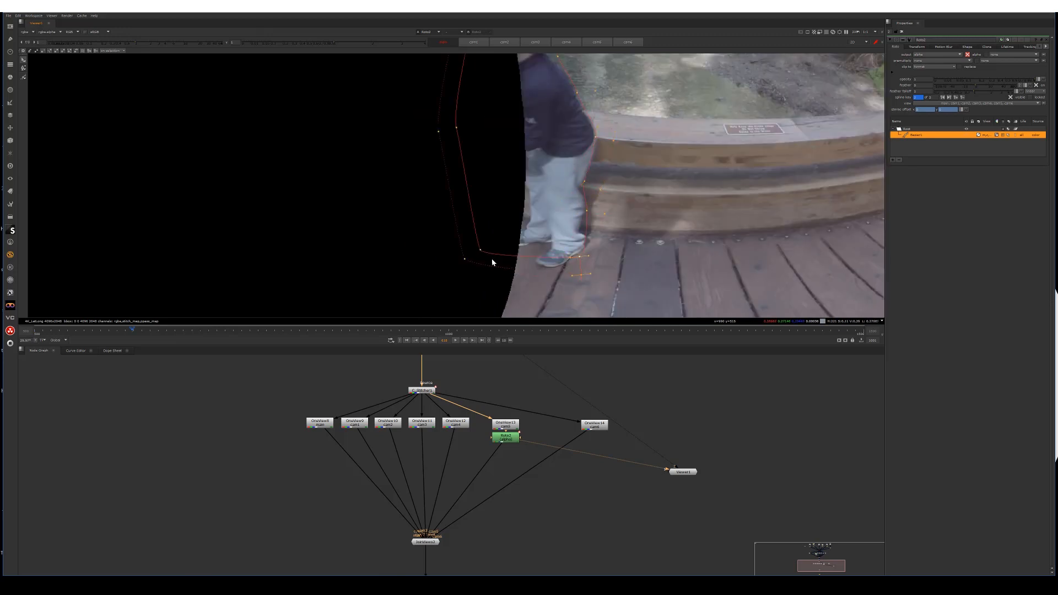
{"action": "left_click_drag", "start_coordinate": [480, 251], "coordinate": [483, 270]}
{"action": "left_click_drag", "start_coordinate": [588, 210], "coordinate": [591, 214]}
{"action": "left_click", "coordinate": [579, 261]}
{"action": "scroll", "coordinate": [579, 261], "scroll_direction": "down", "scroll_amount": 2}
{"action": "middle_click_drag", "start_coordinate": [580, 261], "coordinate": [572, 288]}
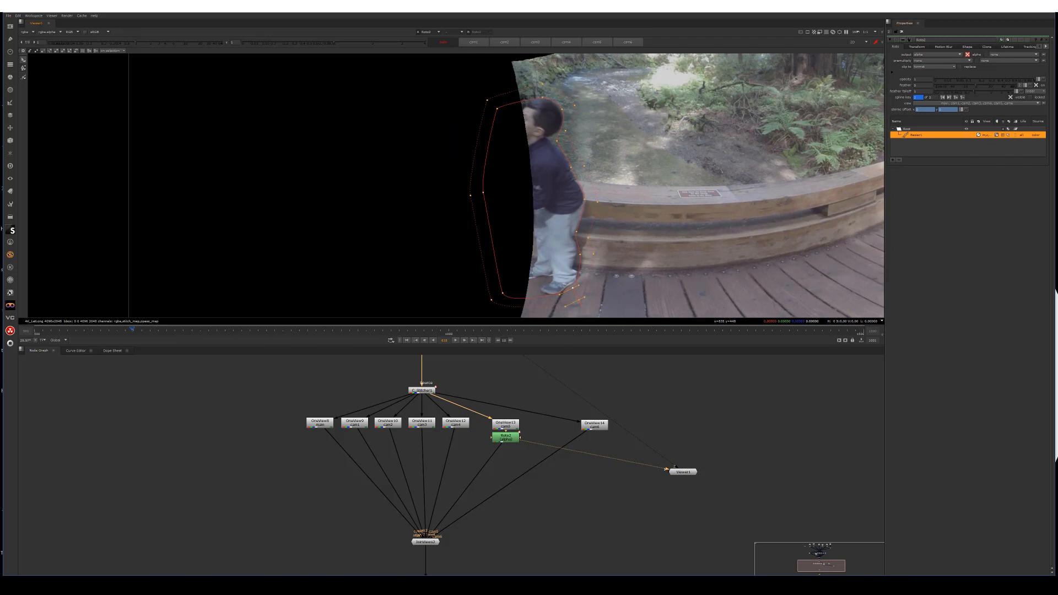
Go to the frame where the boy is leaving the view and shift the entire roto shape after him
{"action": "key", "text": "shift+Right"}
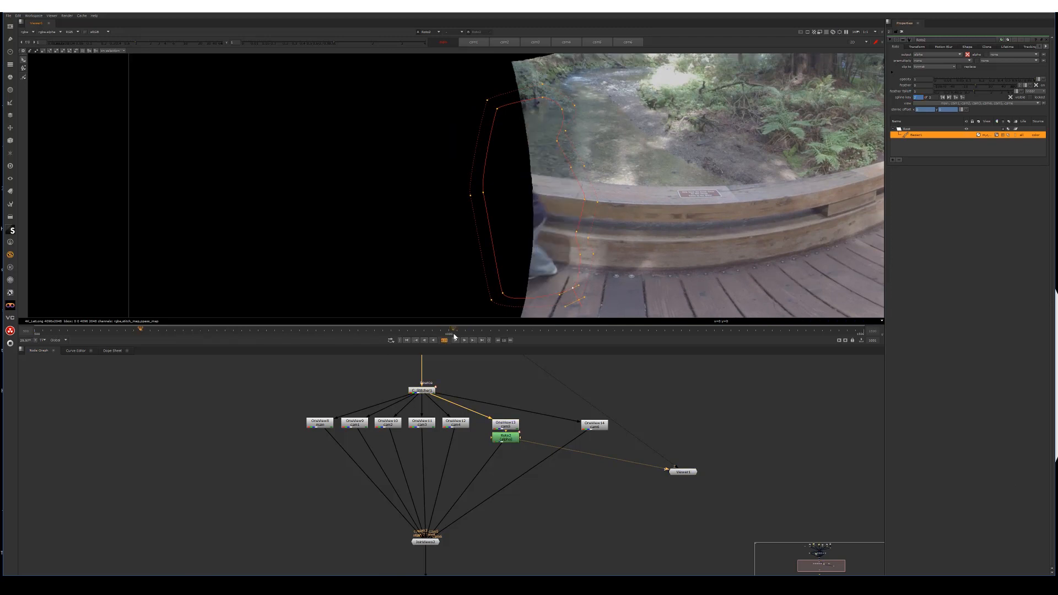
{"action": "left_click_drag", "start_coordinate": [682, 61], "coordinate": [268, 430]}
{"action": "left_click_drag", "start_coordinate": [533, 198], "coordinate": [515, 185]}
{"action": "left_click", "coordinate": [510, 243]}
{"action": "left_click_drag", "start_coordinate": [485, 279], "coordinate": [485, 275]}
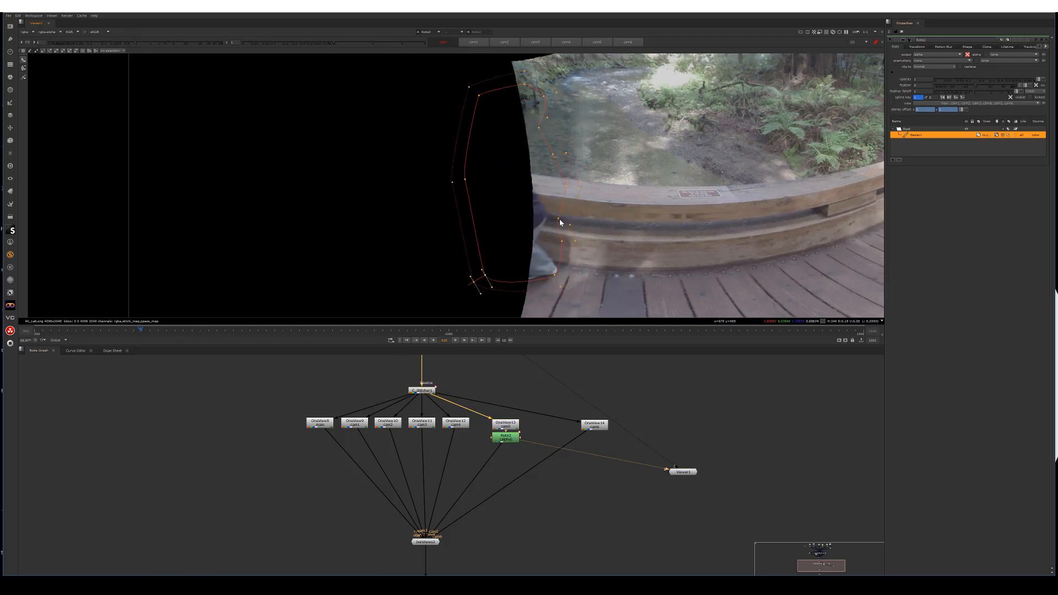
Pull the individual points on the shape's image-side edge inward to follow the boy's remaining back and leg
{"action": "left_click_drag", "start_coordinate": [559, 219], "coordinate": [541, 235]}
{"action": "left_click_drag", "start_coordinate": [562, 241], "coordinate": [548, 250]}
{"action": "left_click_drag", "start_coordinate": [567, 187], "coordinate": [551, 210]}
{"action": "left_click_drag", "start_coordinate": [553, 154], "coordinate": [518, 173]}
{"action": "left_click_drag", "start_coordinate": [539, 128], "coordinate": [511, 133]}
{"action": "middle_click_drag", "start_coordinate": [527, 154], "coordinate": [517, 205]}
Move the upper points of the roto shape outside the camera image and tidy the points around the boy's foot
{"action": "left_click_drag", "start_coordinate": [580, 101], "coordinate": [412, 165]}
{"action": "left_click_drag", "start_coordinate": [504, 145], "coordinate": [455, 145]}
{"action": "left_click", "coordinate": [500, 184]}
{"action": "middle_click_drag", "start_coordinate": [504, 197], "coordinate": [494, 169]}
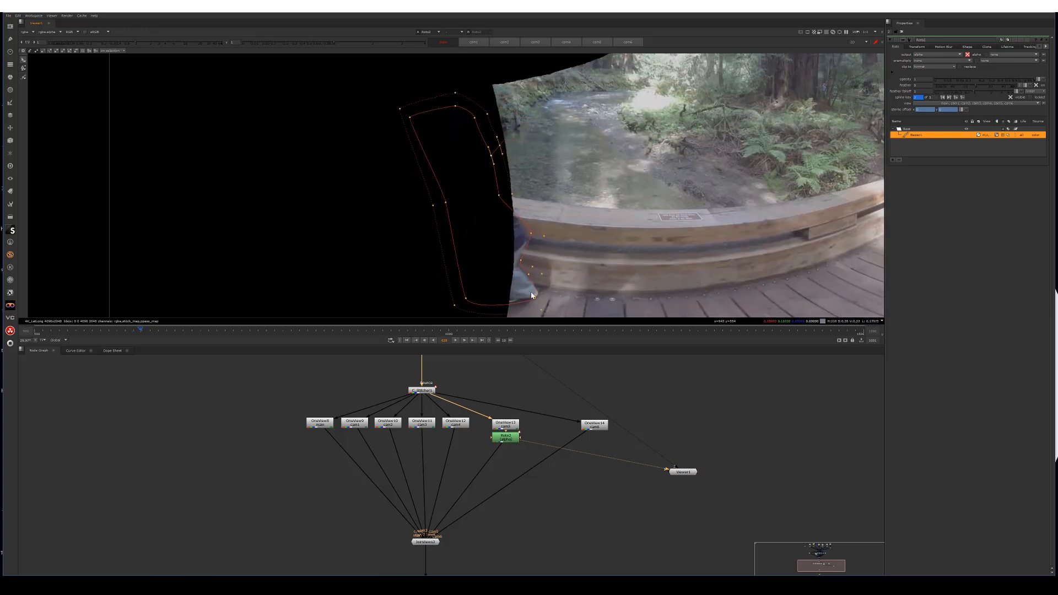
{"action": "left_click", "coordinate": [536, 297]}
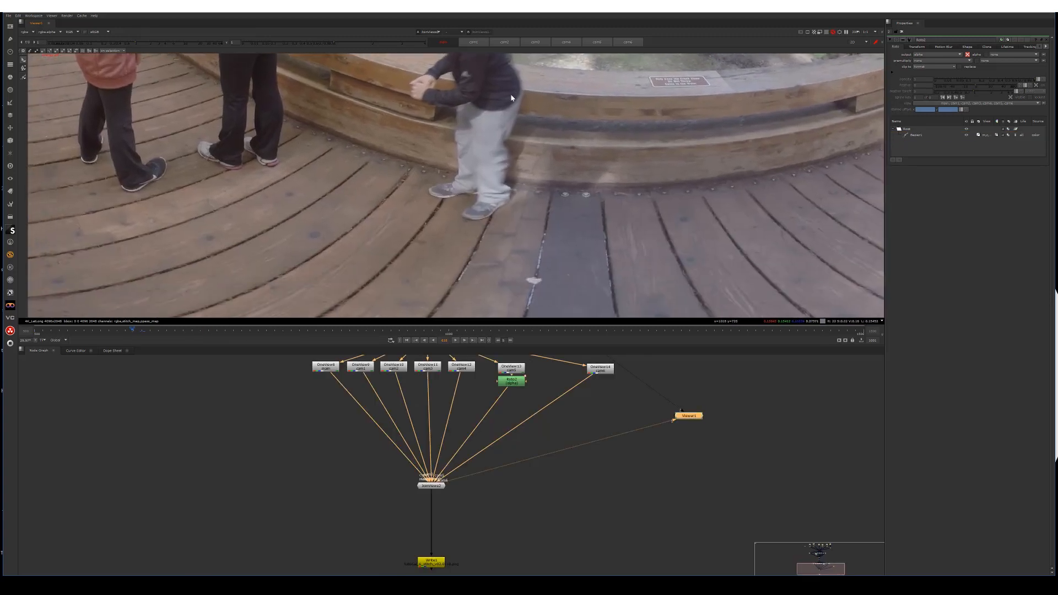
Add a C_Blender node directly after the JoinViews node
{"action": "left_click", "coordinate": [502, 381]}
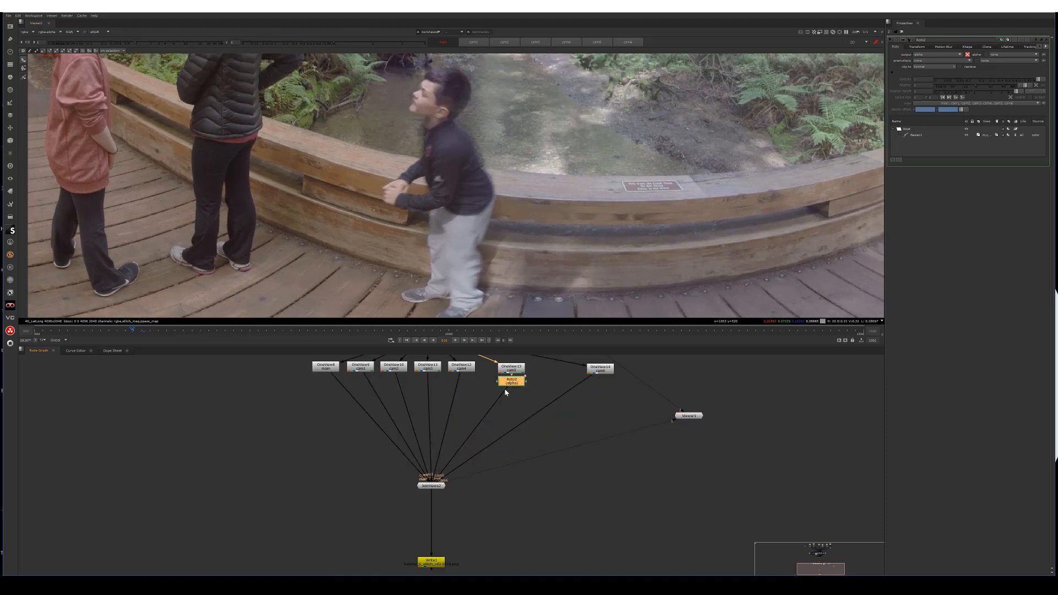
{"action": "left_click_drag", "start_coordinate": [527, 521], "coordinate": [334, 458]}
{"action": "key", "text": "Tab"}
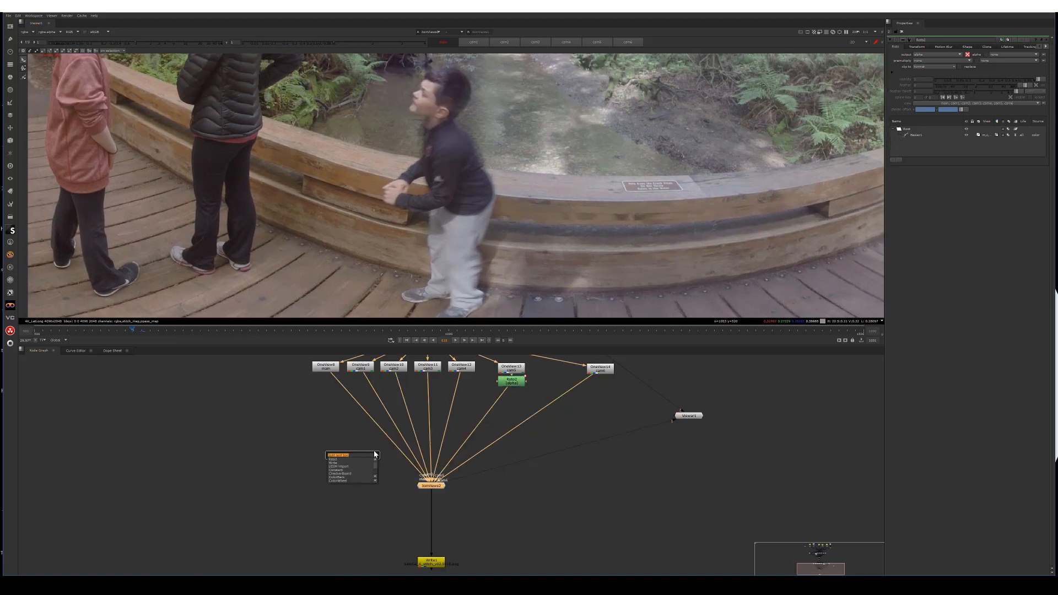
{"action": "type", "text": "c_blend"}
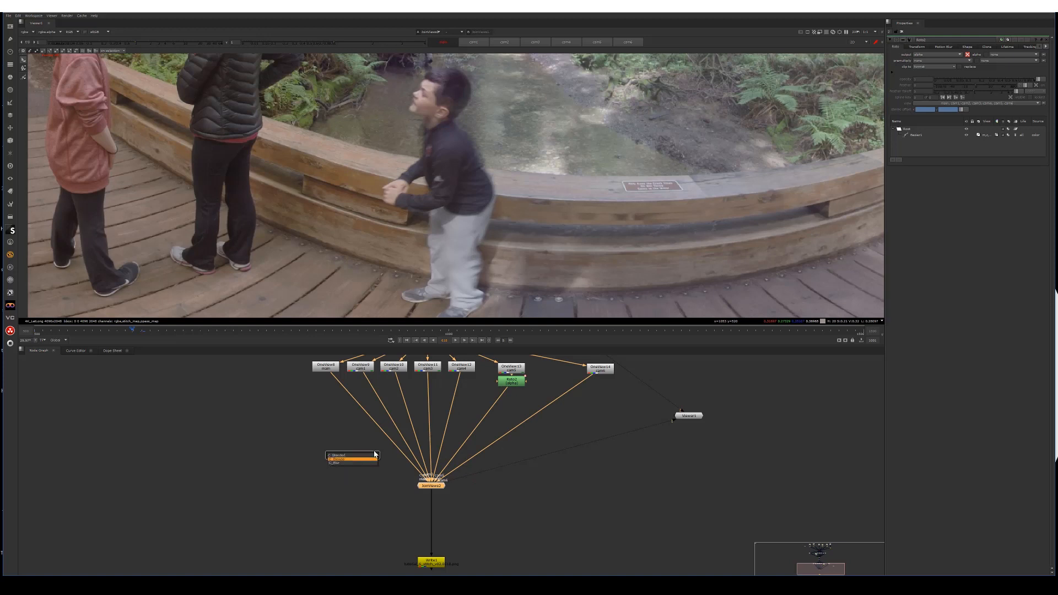
{"action": "key", "text": "Return"}
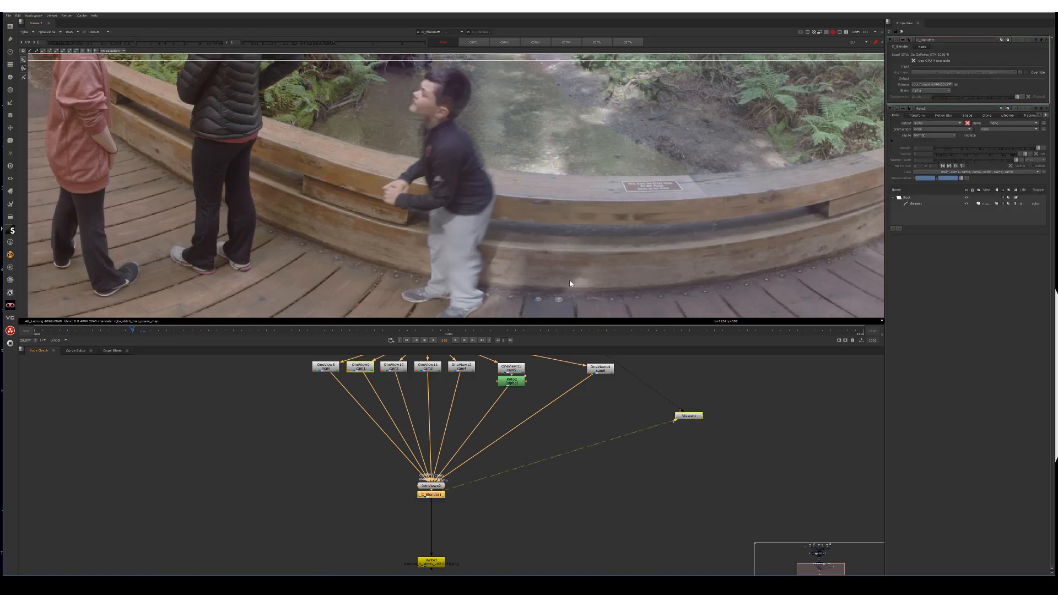
Toggle the boy's Roto node off and on to compare the blended result around him
{"action": "left_click", "coordinate": [517, 382]}
{"action": "key", "text": "d"}
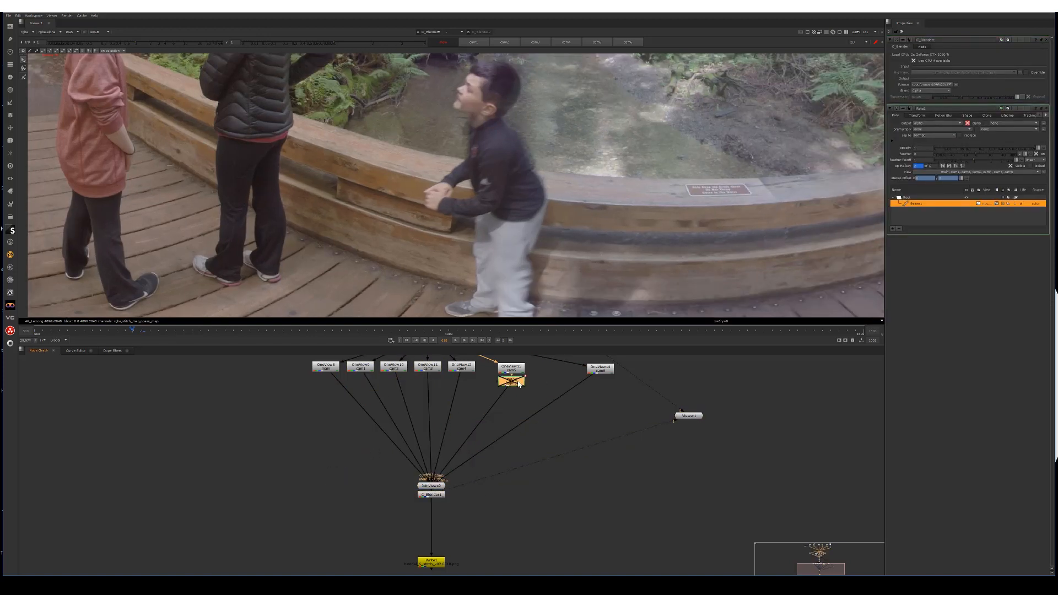
{"action": "key", "text": "d"}
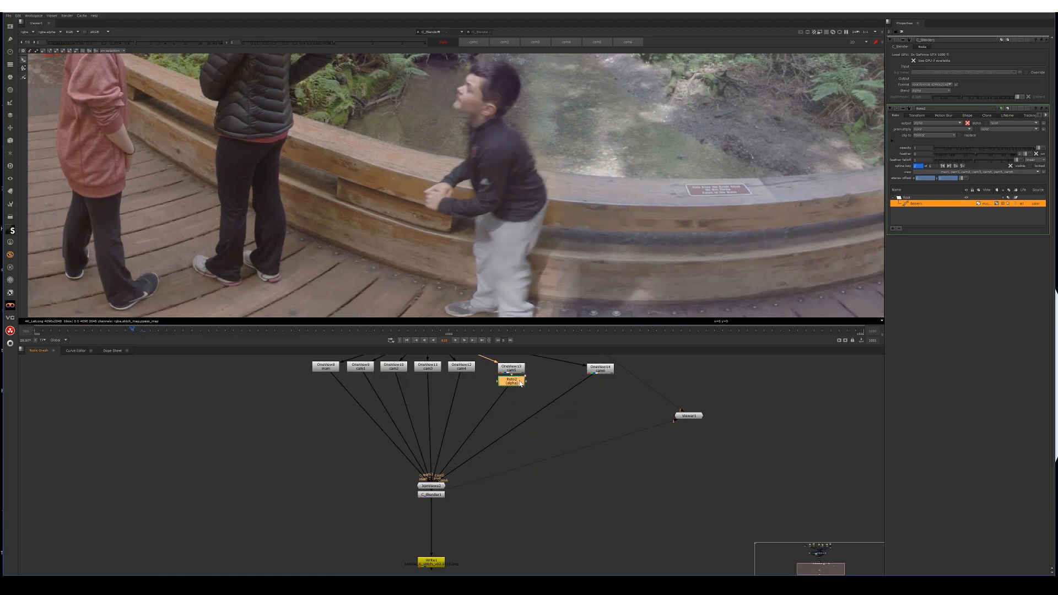
{"action": "key", "text": "d"}
{"action": "key", "text": "d"}
{"action": "key", "text": "d"}
{"action": "key", "text": "d"}
{"action": "key", "text": "d"}
{"action": "key", "text": "d"}
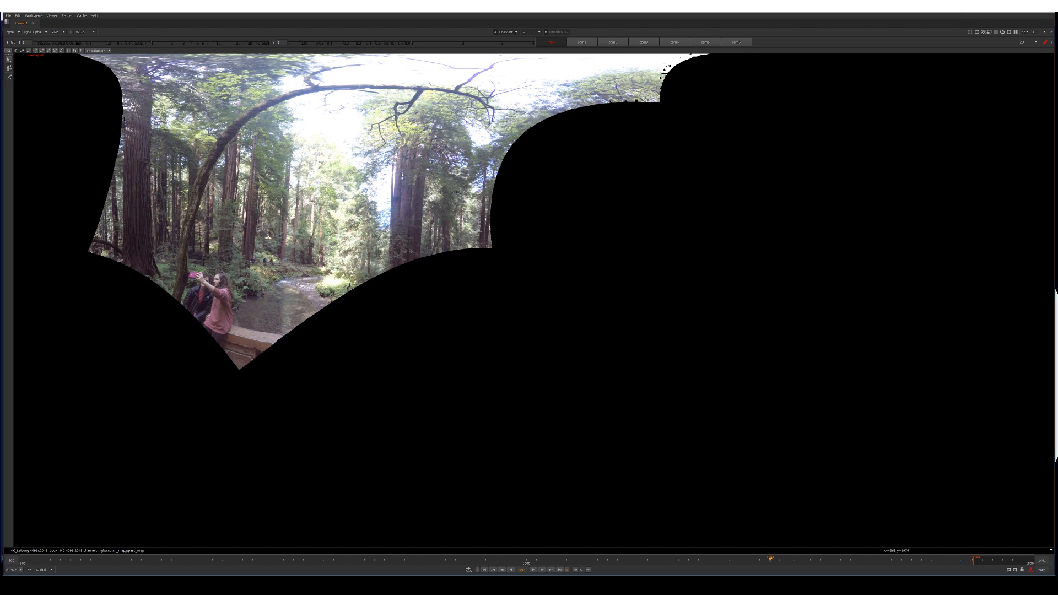
Switch between the blended panorama and the single camera view to compare them
{"action": "key", "text": "1"}
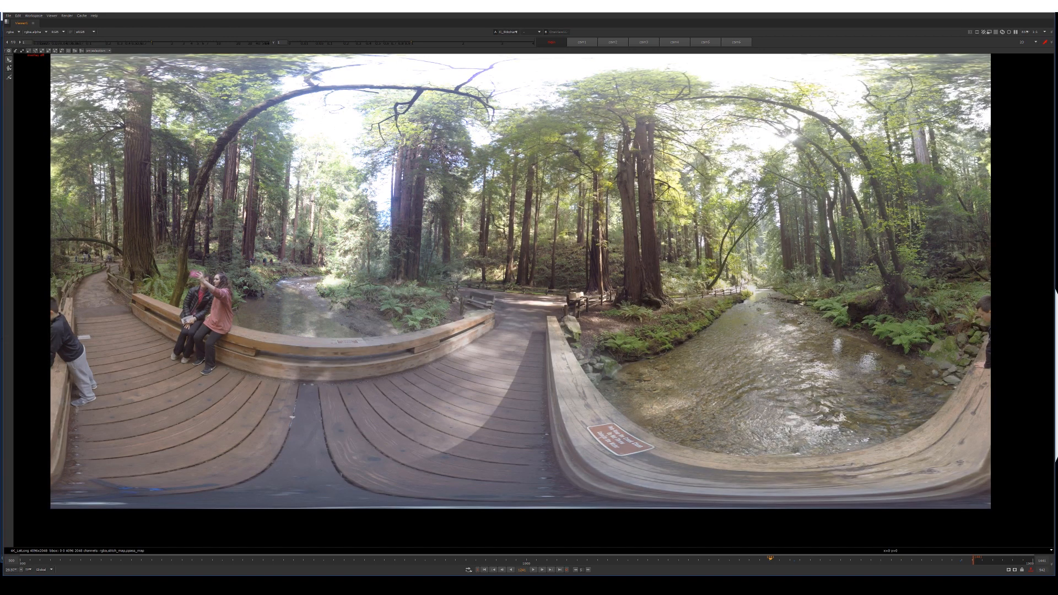
{"action": "key", "text": "2"}
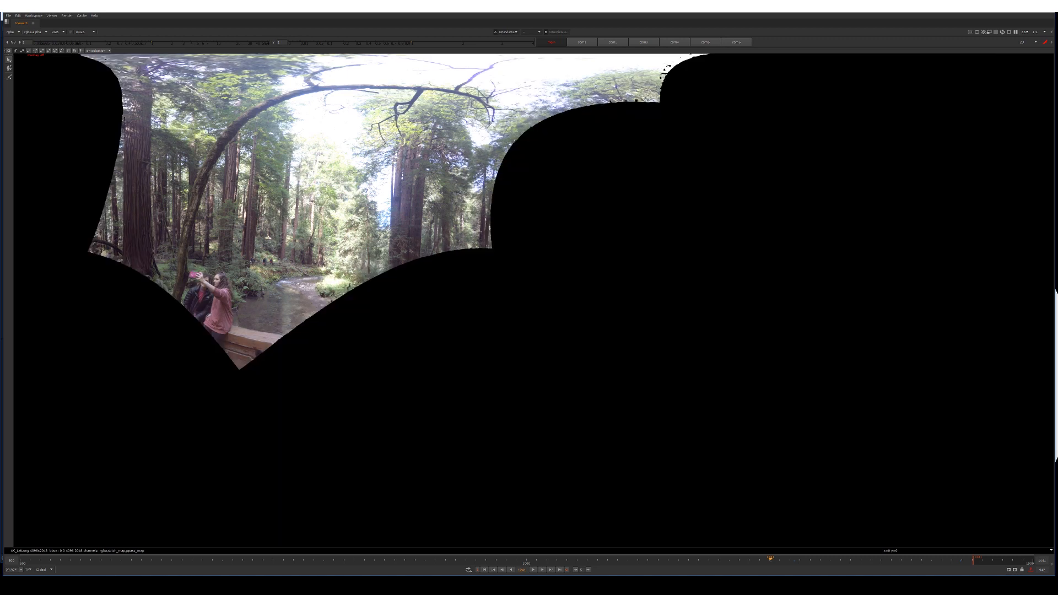
{"action": "key", "text": "3"}
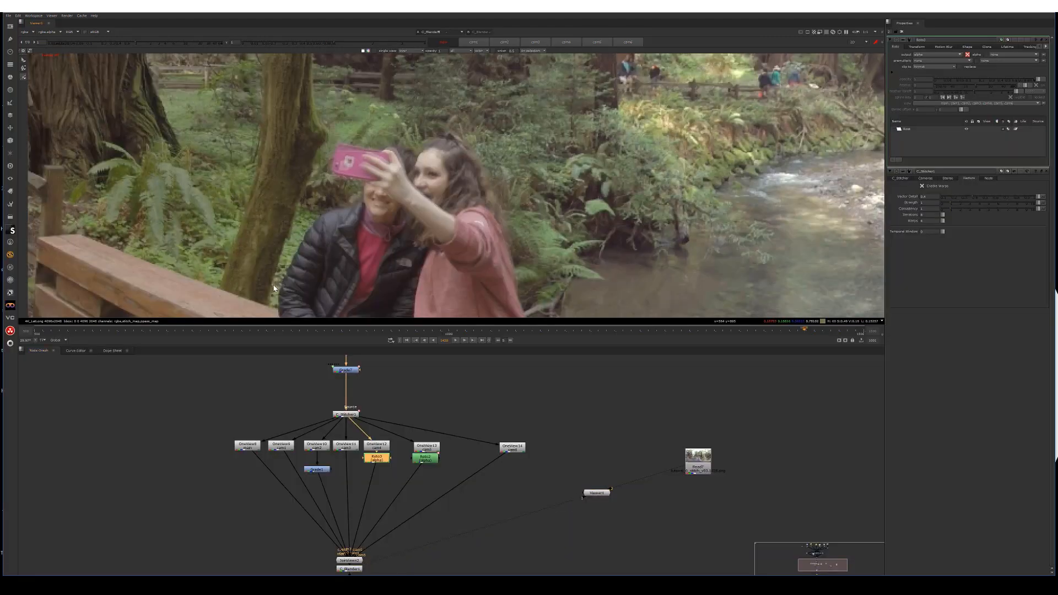
Draw a closed Bezier roto shape around the two women's heads, phone and upper bodies beside the tree trunk
{"action": "left_click_drag", "start_coordinate": [272, 285], "coordinate": [274, 278]}
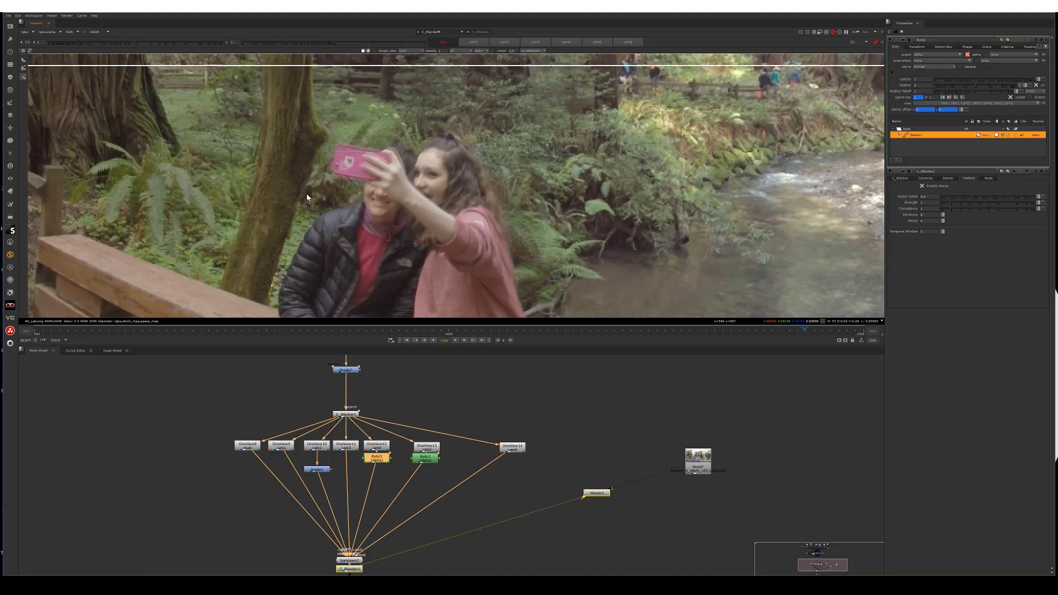
{"action": "left_click_drag", "start_coordinate": [307, 194], "coordinate": [319, 167]}
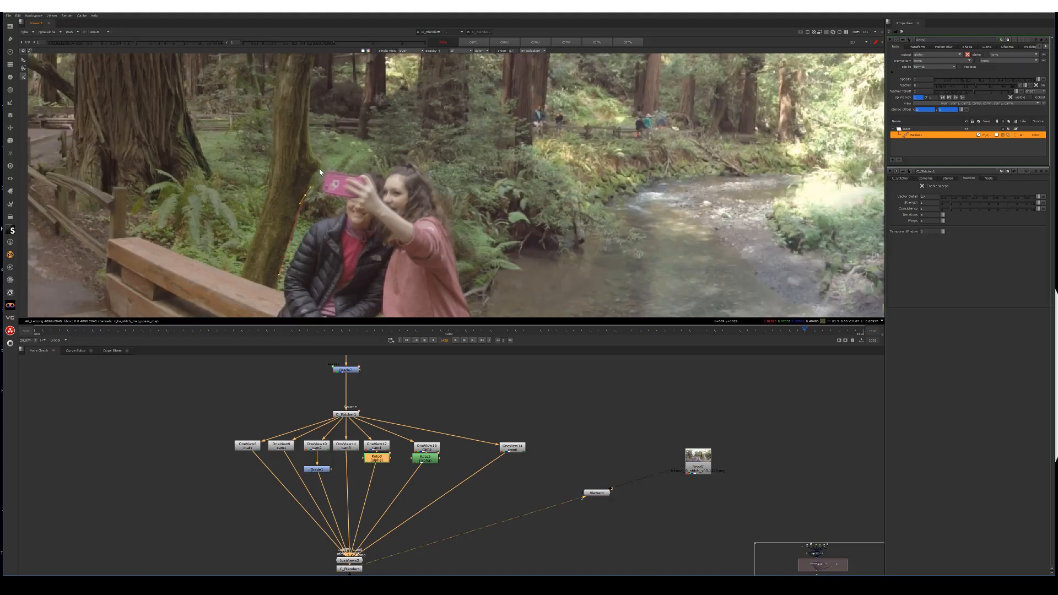
{"action": "left_click_drag", "start_coordinate": [309, 135], "coordinate": [309, 120]}
{"action": "left_click", "coordinate": [383, 117]}
{"action": "left_click", "coordinate": [475, 137]}
{"action": "left_click", "coordinate": [504, 225]}
{"action": "left_click_drag", "start_coordinate": [467, 290], "coordinate": [491, 289]}
{"action": "left_click", "coordinate": [281, 265]}
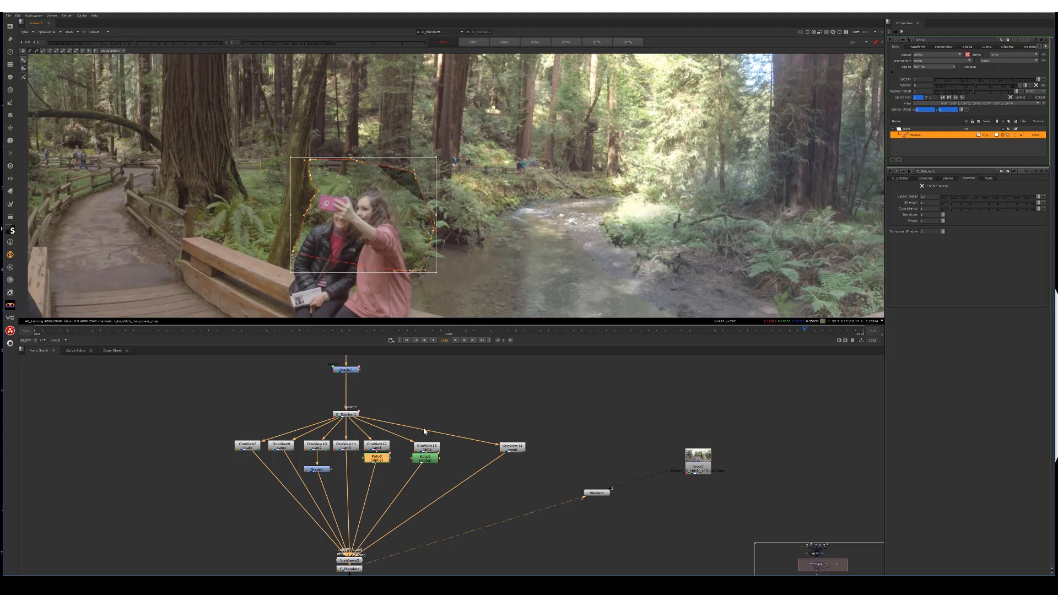
Pull the women's roto shape points closer to the hair, the dark jacket and the pink sleeve
{"action": "mouse_move", "coordinate": [424, 428]}
{"action": "middle_mouse_down"}
{"action": "mouse_move", "coordinate": [418, 436]}
{"action": "mouse_move", "coordinate": [422, 376]}
{"action": "mouse_move", "coordinate": [413, 370]}
{"action": "mouse_move", "coordinate": [407, 437]}
{"action": "middle_mouse_up"}
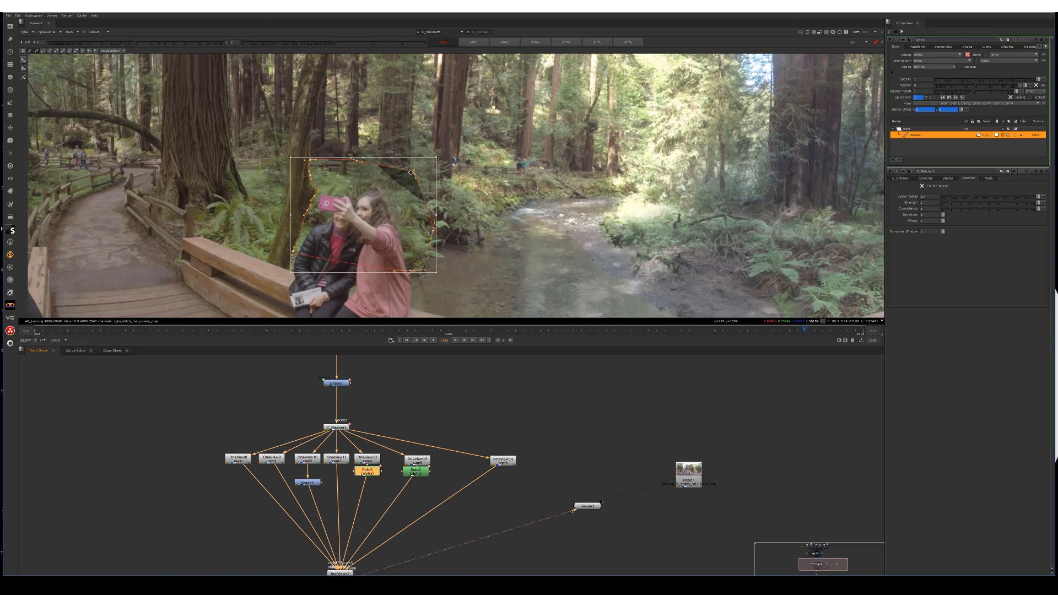
{"action": "left_click_drag", "start_coordinate": [410, 187], "coordinate": [413, 195]}
{"action": "left_click", "coordinate": [429, 187]}
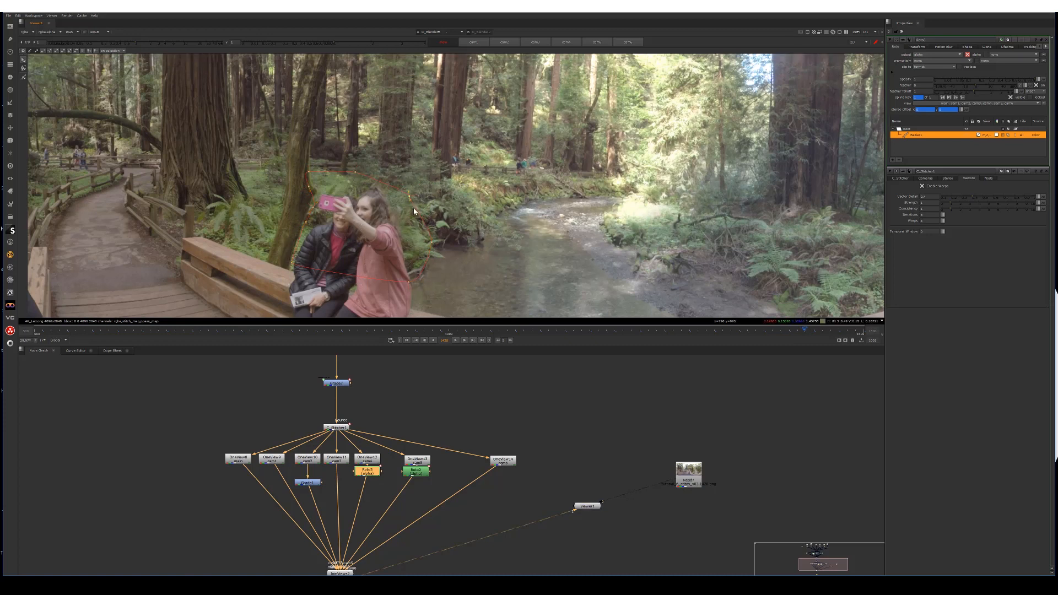
{"action": "left_click_drag", "start_coordinate": [295, 268], "coordinate": [299, 247]}
{"action": "left_click_drag", "start_coordinate": [408, 278], "coordinate": [409, 270]}
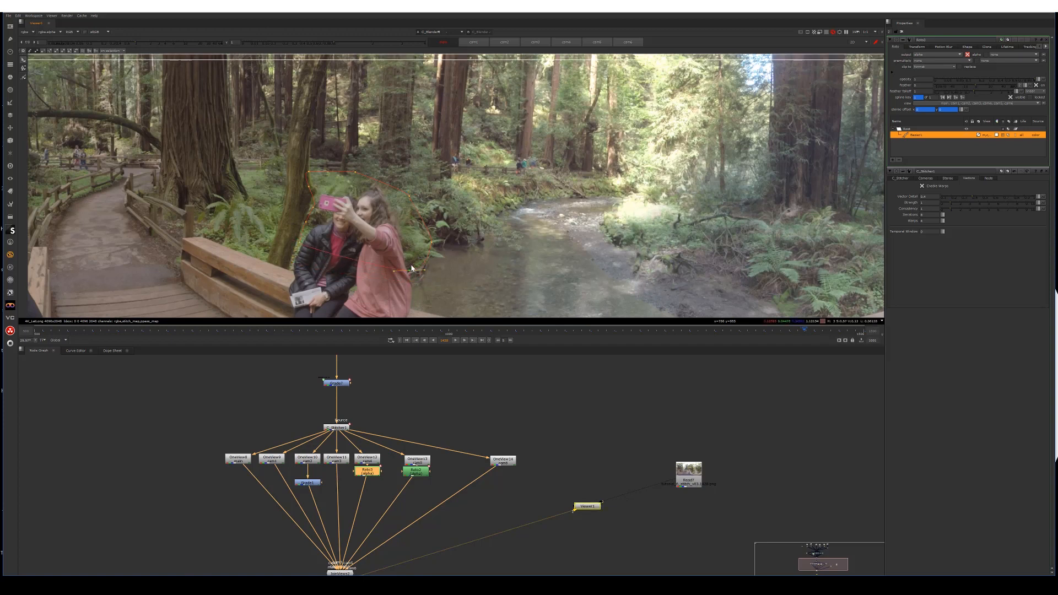
Select all points of the women's roto shape, feather its edge outward and hide the shape overlay
{"action": "key", "text": "ctrl+a"}
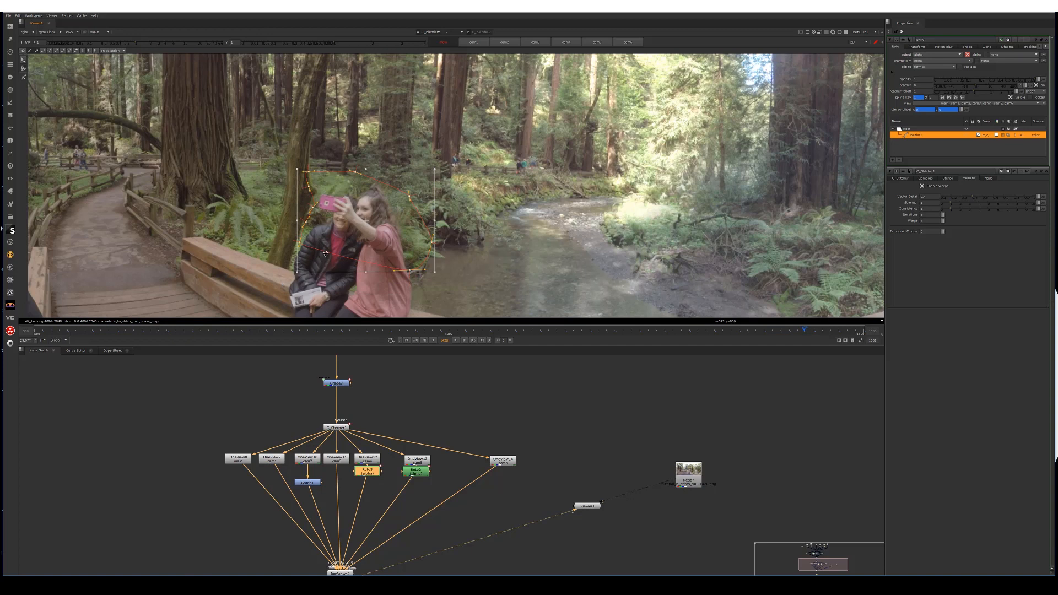
{"action": "key", "text": "e"}
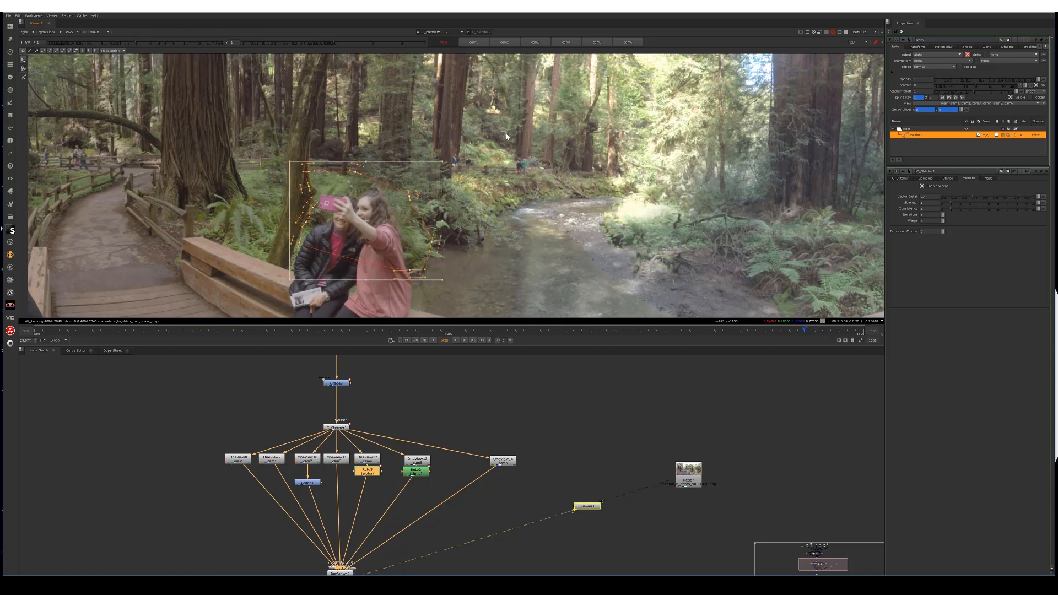
{"action": "left_click", "coordinate": [502, 280]}
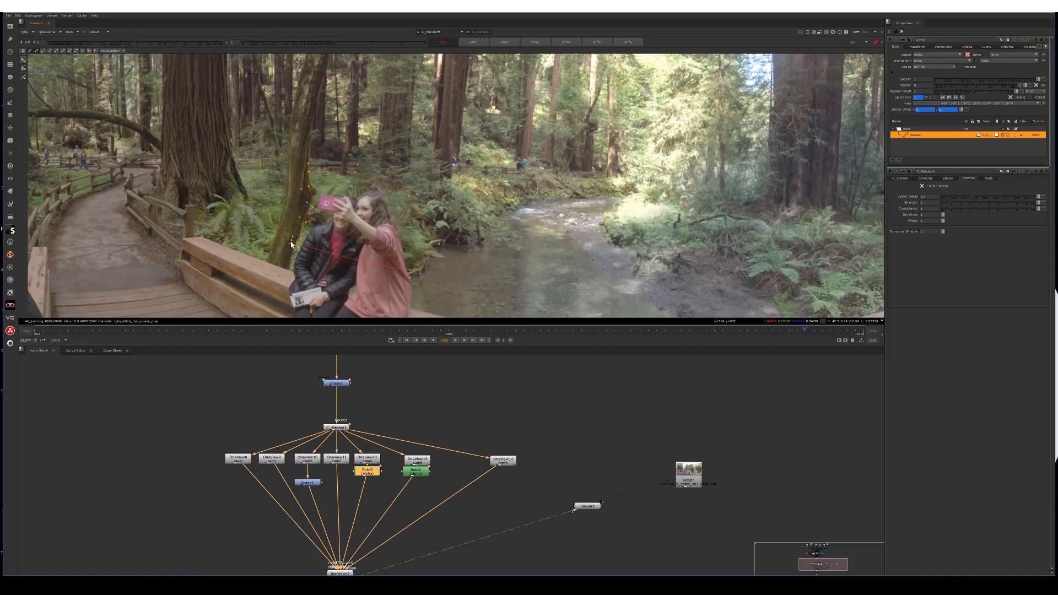
{"action": "key", "text": "o"}
{"action": "left_click", "coordinate": [457, 434]}
{"action": "left_click", "coordinate": [471, 440]}
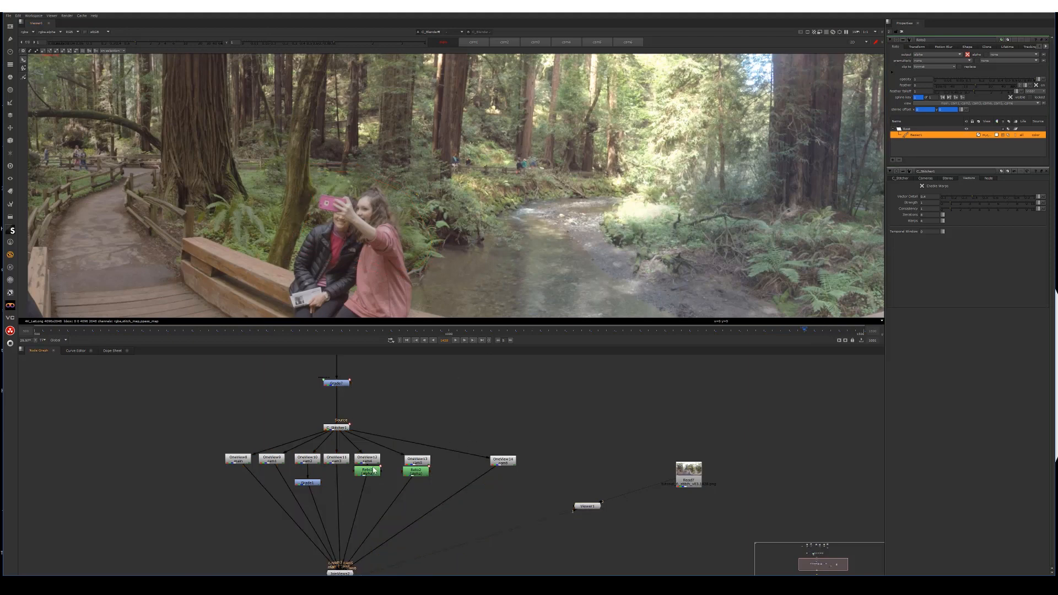
Toggle the women's Roto node off and on to compare the blend around the phone and hair
{"action": "scroll", "coordinate": [387, 222], "scroll_direction": "up", "scroll_amount": 3}
{"action": "scroll", "coordinate": [387, 223], "scroll_direction": "up", "scroll_amount": 2}
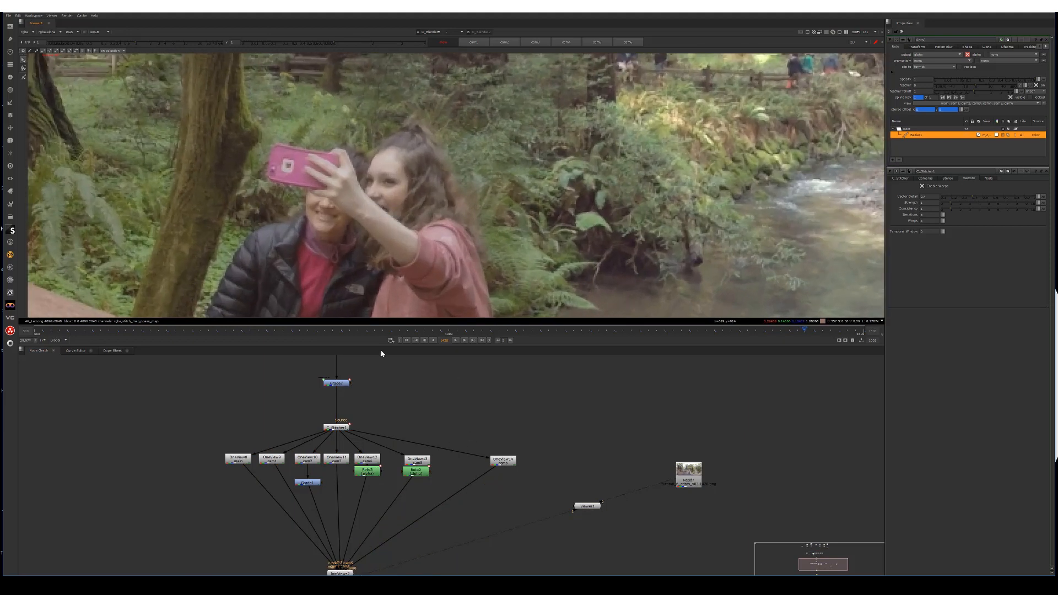
{"action": "left_click", "coordinate": [368, 471]}
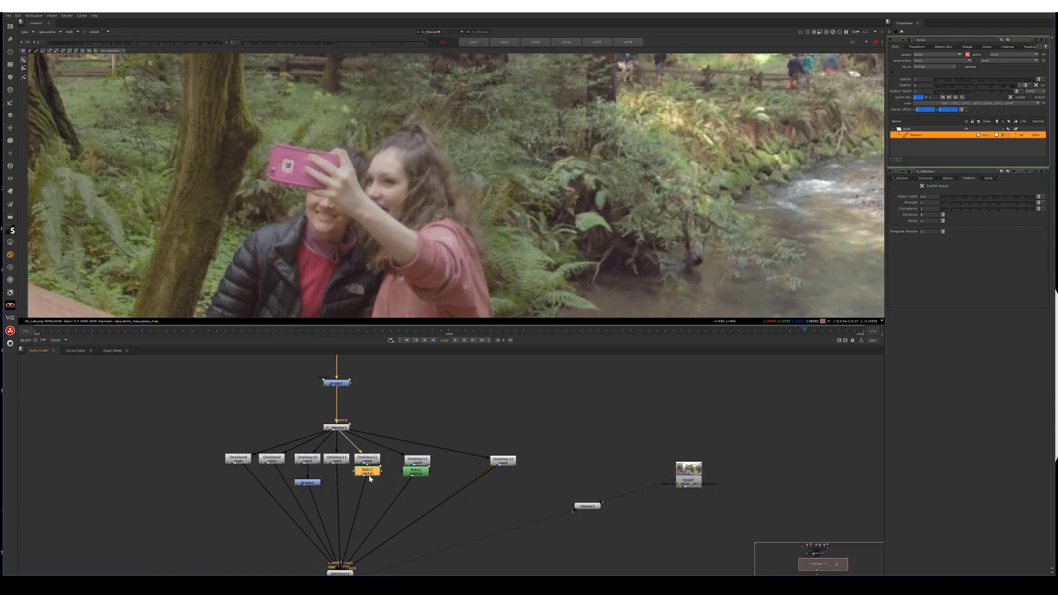
{"action": "key", "text": "d"}
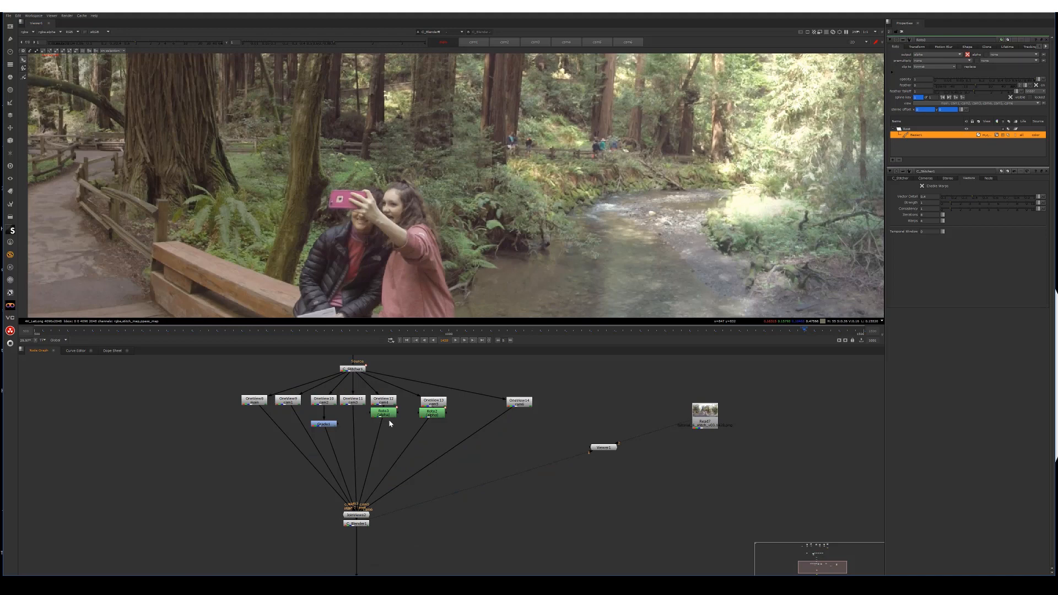
{"action": "left_click", "coordinate": [389, 418]}
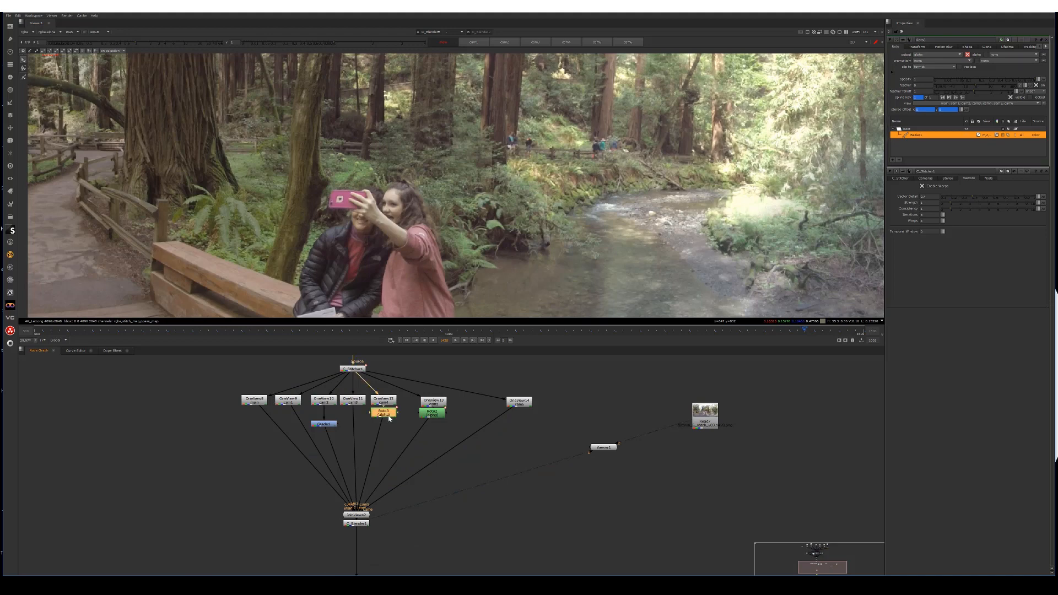
{"action": "key", "text": "d"}
{"action": "key", "text": "d"}
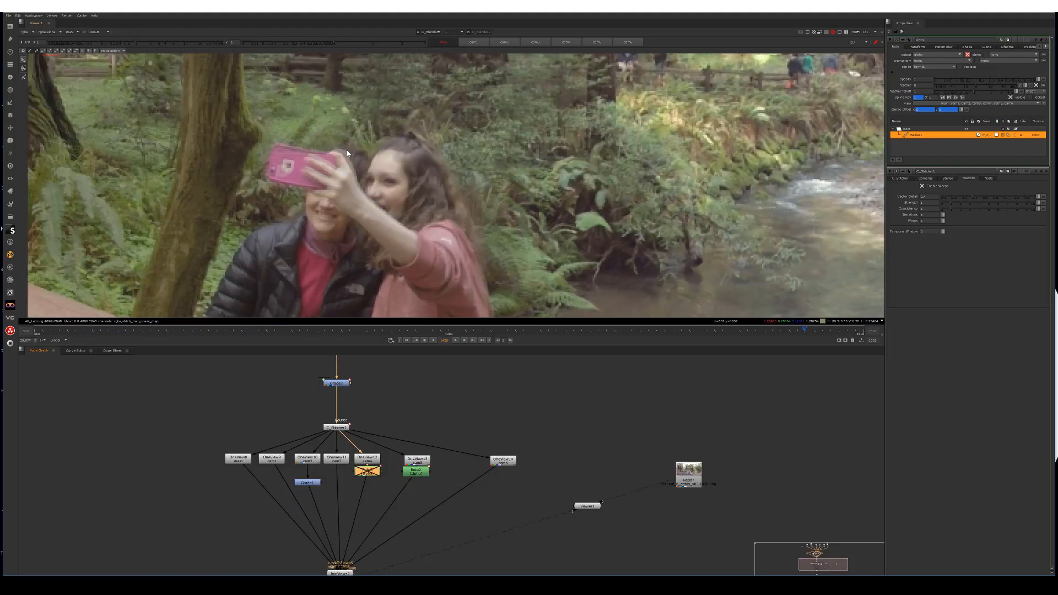
{"action": "scroll", "coordinate": [356, 168], "scroll_direction": "up", "scroll_amount": 3}
{"action": "scroll", "coordinate": [367, 171], "scroll_direction": "up", "scroll_amount": 2}
{"action": "key", "text": "d"}
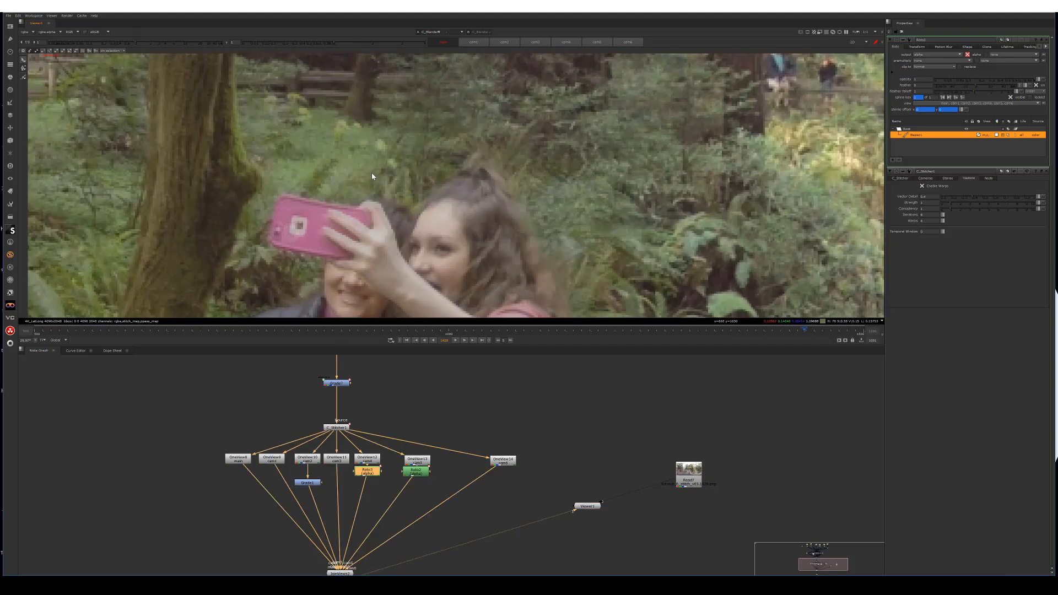
Nudge the roto shape points between the phone and the tree trunk slightly outward
{"action": "scroll", "coordinate": [368, 179], "scroll_direction": "down", "scroll_amount": 2}
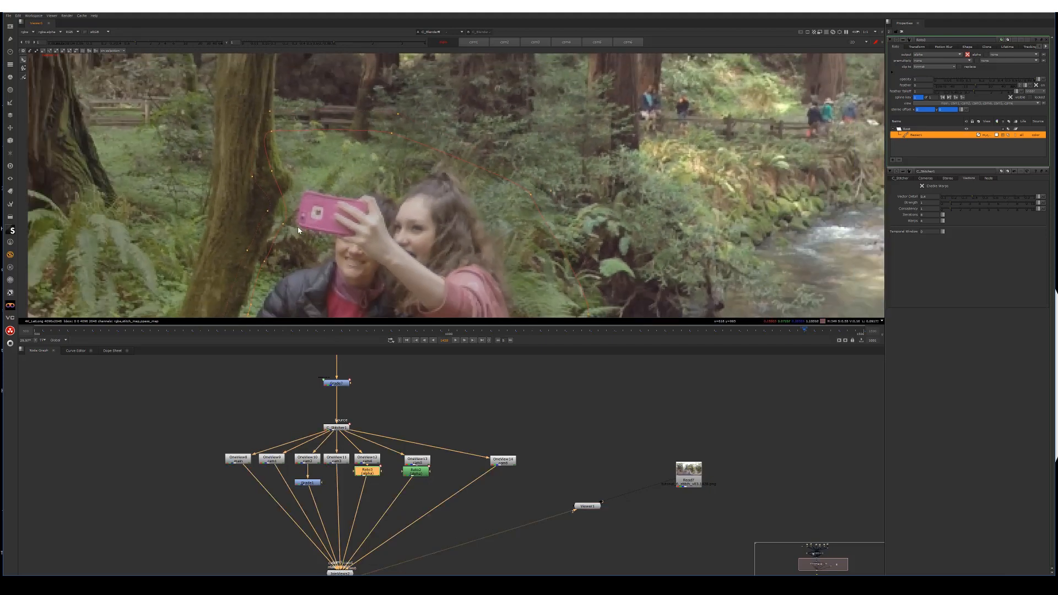
{"action": "left_click_drag", "start_coordinate": [281, 224], "coordinate": [271, 220]}
{"action": "left_click_drag", "start_coordinate": [263, 262], "coordinate": [253, 260]}
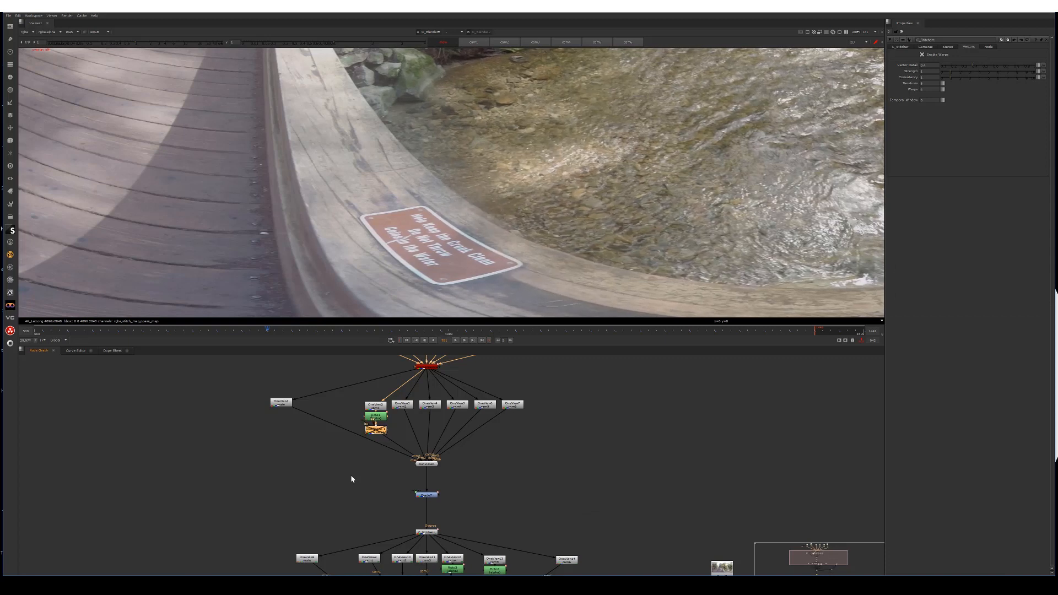
Add a SplineWarp node under the second OneView node below the lower stitcher and view that camera's image at the railing
{"action": "middle_click_drag", "start_coordinate": [462, 306], "coordinate": [478, 221]}
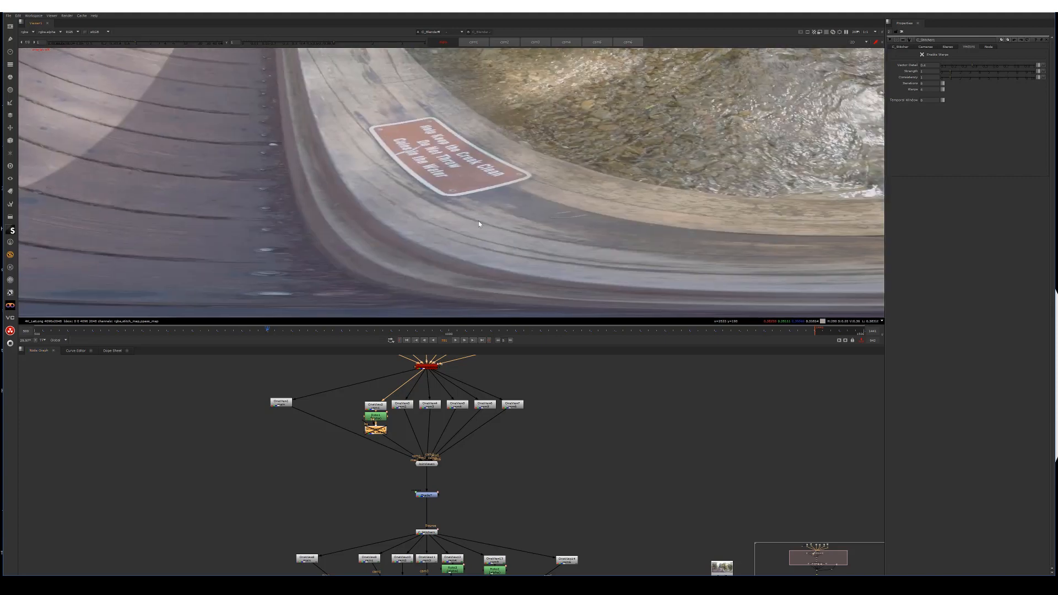
{"action": "scroll", "coordinate": [450, 241], "scroll_direction": "down", "scroll_amount": 2}
{"action": "scroll", "coordinate": [450, 241], "scroll_direction": "down", "scroll_amount": 2}
{"action": "mouse_move", "coordinate": [360, 470]}
{"action": "middle_mouse_down"}
{"action": "mouse_move", "coordinate": [339, 392]}
{"action": "mouse_move", "coordinate": [350, 474]}
{"action": "middle_mouse_up"}
{"action": "mouse_move", "coordinate": [366, 404]}
{"action": "left_mouse_down"}
{"action": "mouse_move", "coordinate": [372, 390]}
{"action": "mouse_move", "coordinate": [363, 396]}
{"action": "left_mouse_up"}
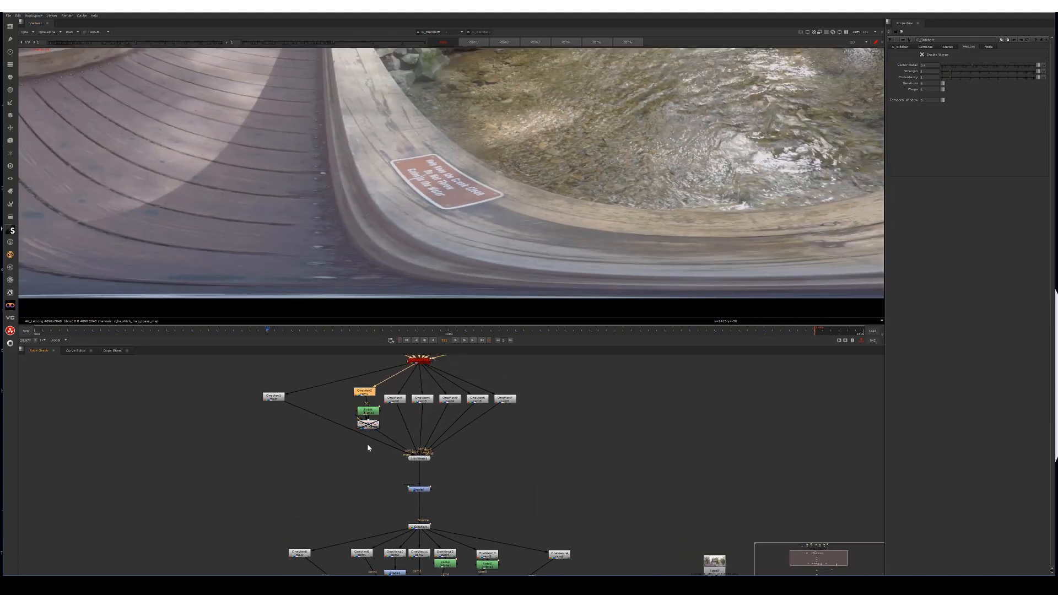
{"action": "middle_click_drag", "start_coordinate": [375, 537], "coordinate": [370, 434]}
{"action": "left_click", "coordinate": [359, 454]}
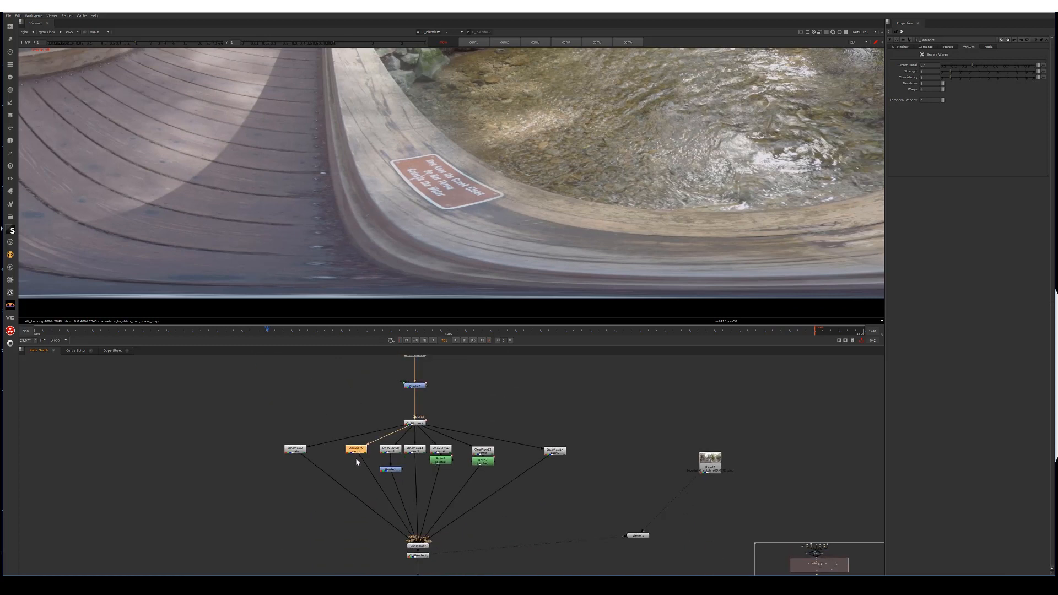
{"action": "key", "text": "Tab"}
{"action": "key", "text": "Return"}
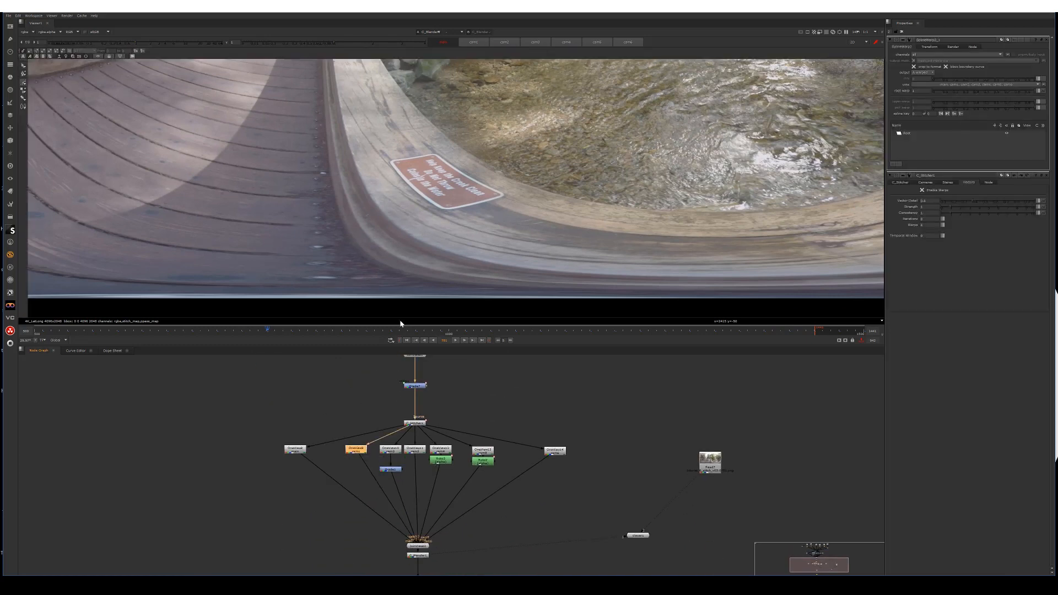
{"action": "left_click", "coordinate": [360, 465], "text": "ctrl+shift"}
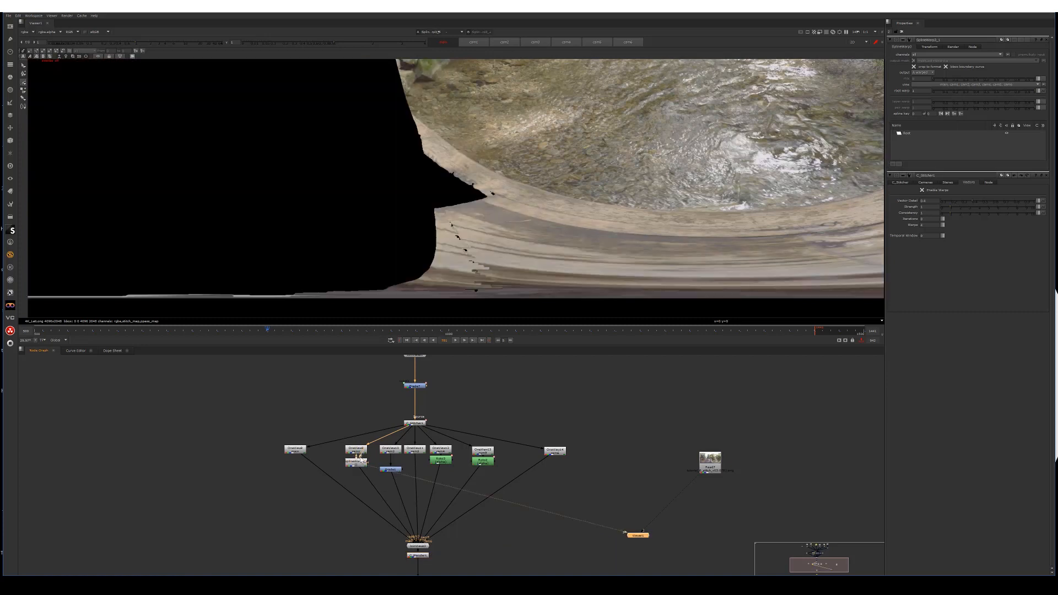
Draw a smooth SplineWarp curve along the railing's water-side edge and make a joined duplicate of it
{"action": "middle_click_drag", "start_coordinate": [477, 197], "coordinate": [383, 236]}
{"action": "scroll", "coordinate": [382, 235], "scroll_direction": "up", "scroll_amount": 2}
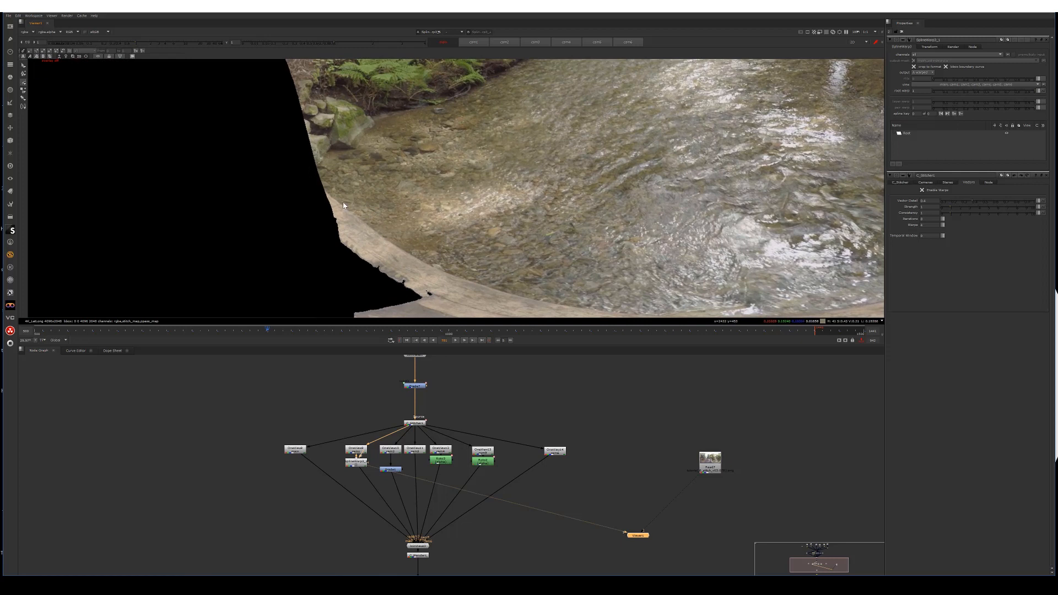
{"action": "left_click", "coordinate": [307, 170]}
{"action": "left_click", "coordinate": [384, 238]}
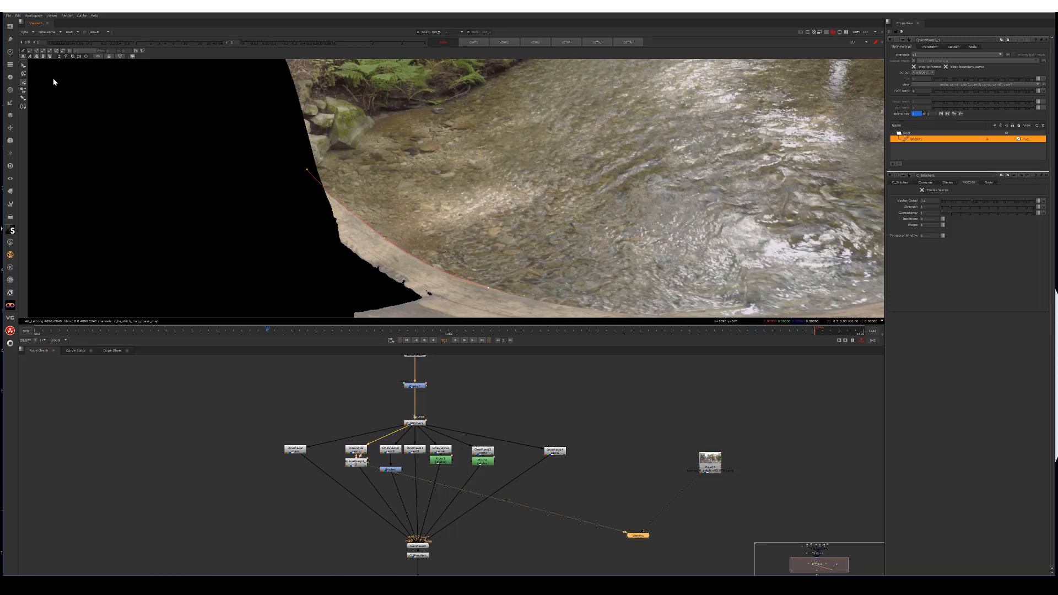
{"action": "left_click", "coordinate": [24, 65]}
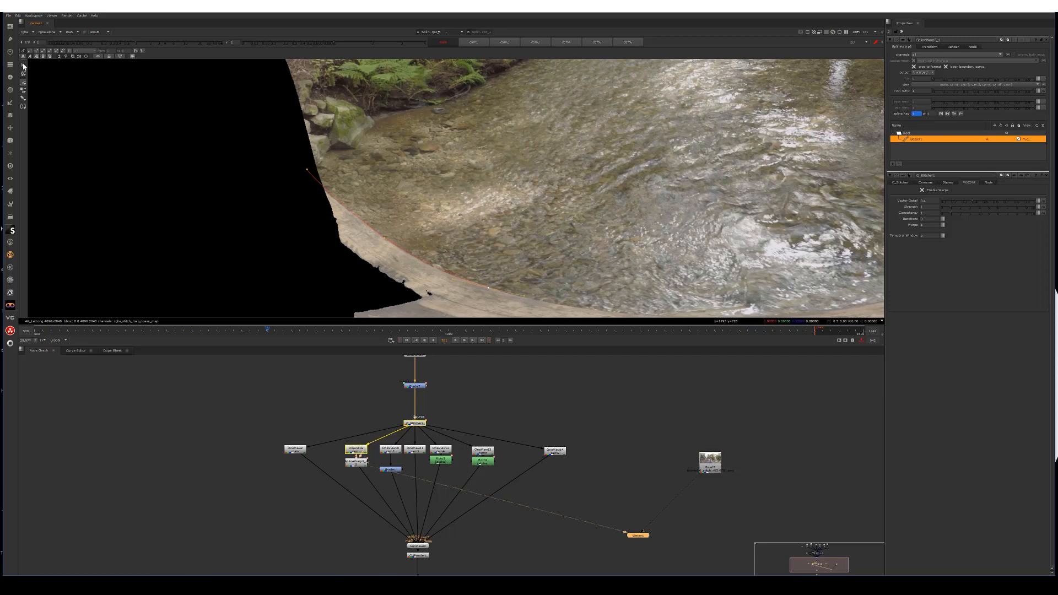
{"action": "key", "text": "z"}
{"action": "right_click", "coordinate": [429, 228]}
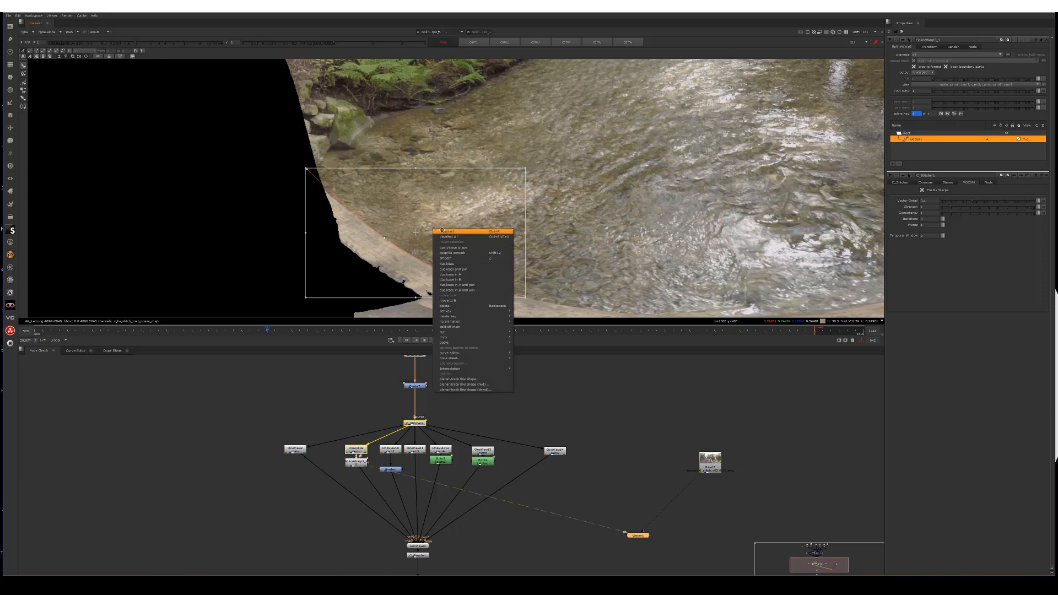
{"action": "left_click", "coordinate": [484, 285]}
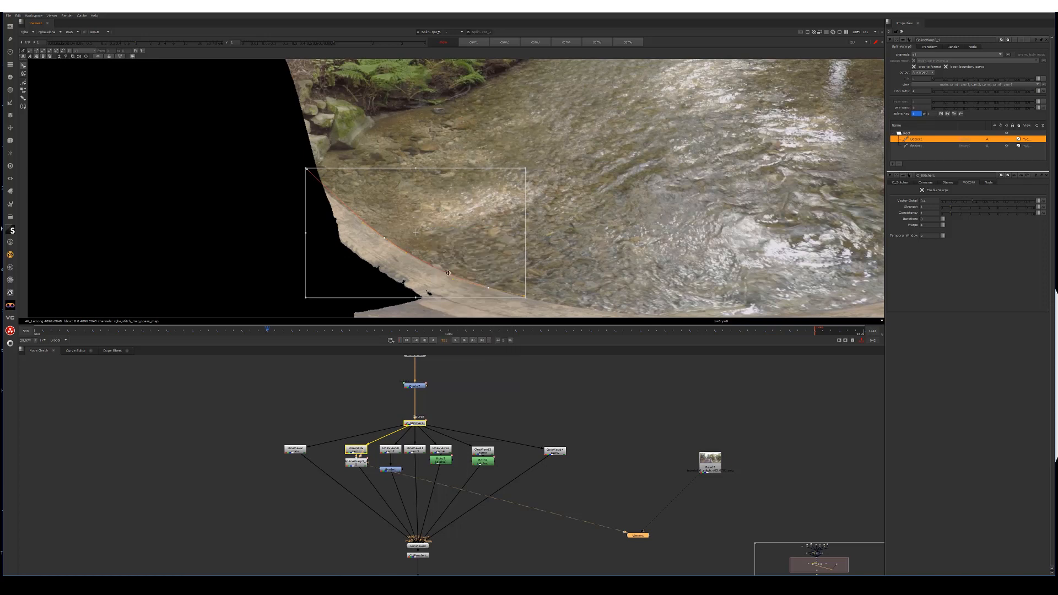
Compare the railing in the two overlapping camera images and shift the duplicated warp curve onto the neighbouring camera's railing edge
{"action": "middle_click_drag", "start_coordinate": [303, 484], "coordinate": [291, 430]}
{"action": "left_click_drag", "start_coordinate": [443, 516], "coordinate": [392, 500]}
{"action": "key", "text": "1"}
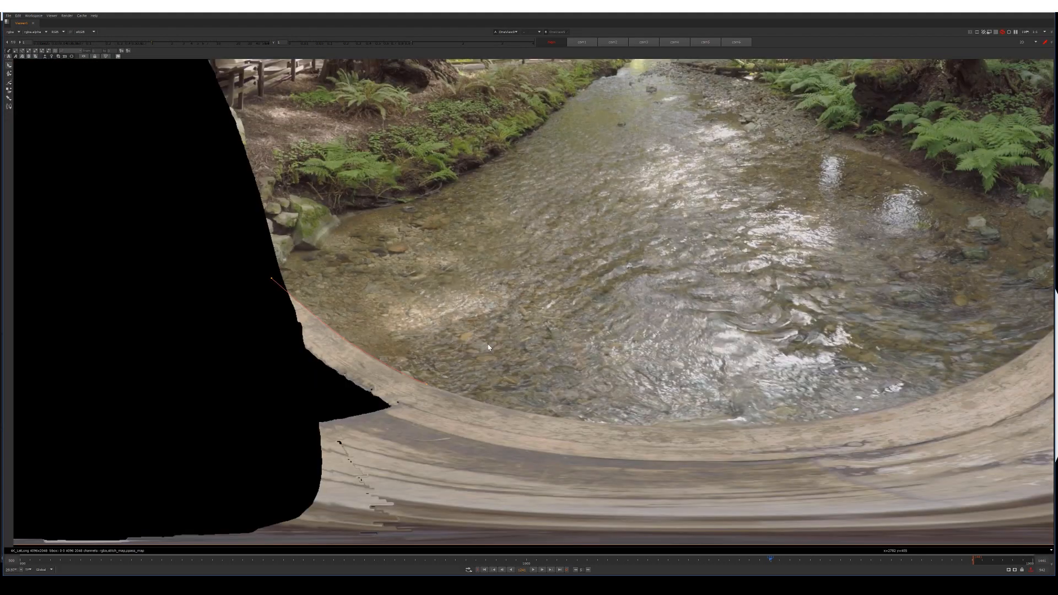
{"action": "scroll", "coordinate": [419, 339], "scroll_direction": "up", "scroll_amount": 1}
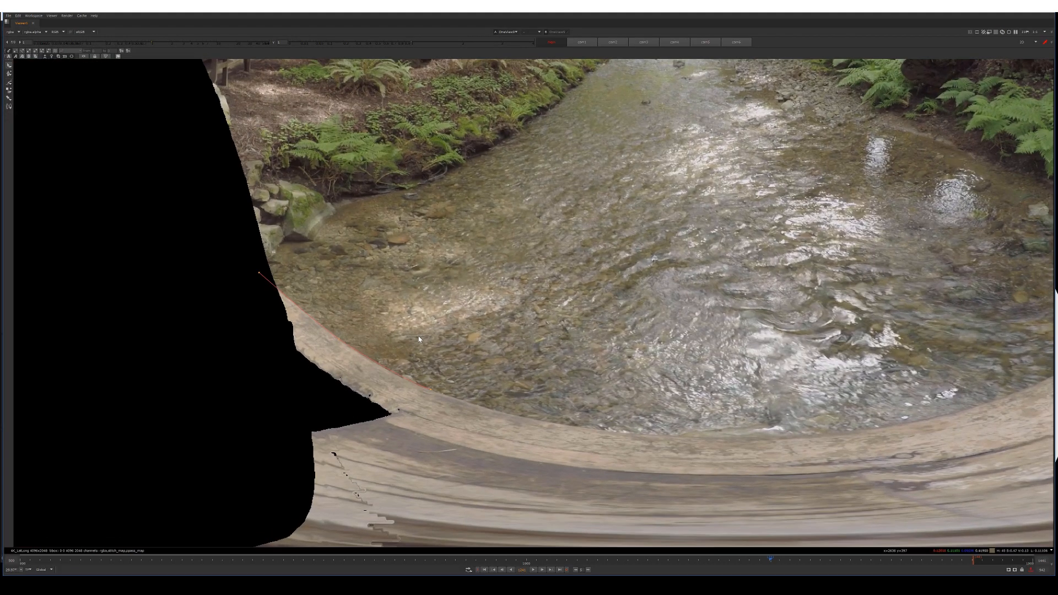
{"action": "key", "text": "2"}
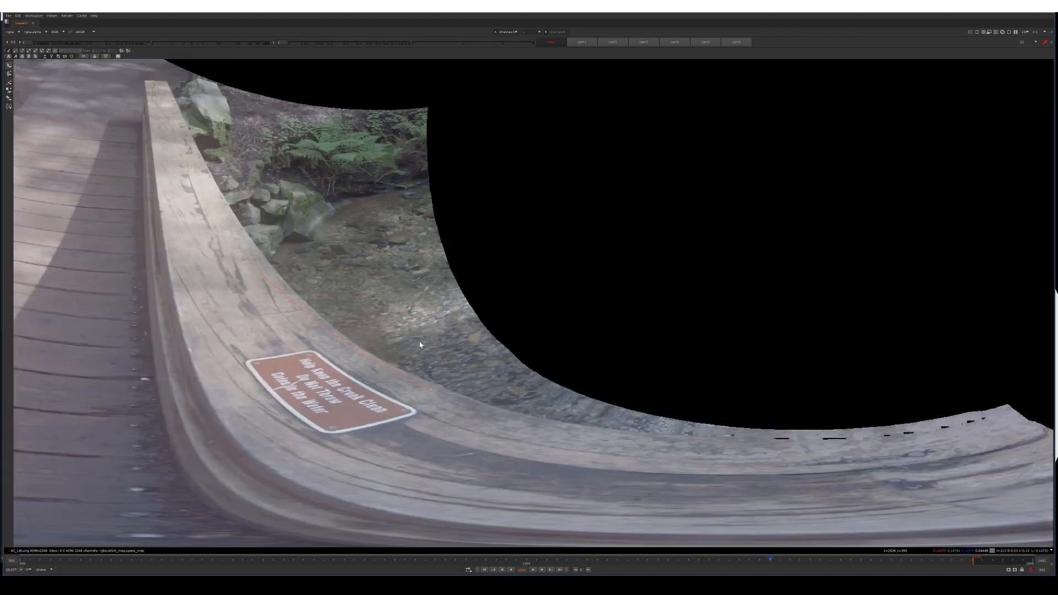
{"action": "key", "text": "1"}
{"action": "key", "text": "2"}
{"action": "key", "text": "1"}
{"action": "key", "text": "2"}
{"action": "scroll", "coordinate": [304, 270], "scroll_direction": "up", "scroll_amount": 2}
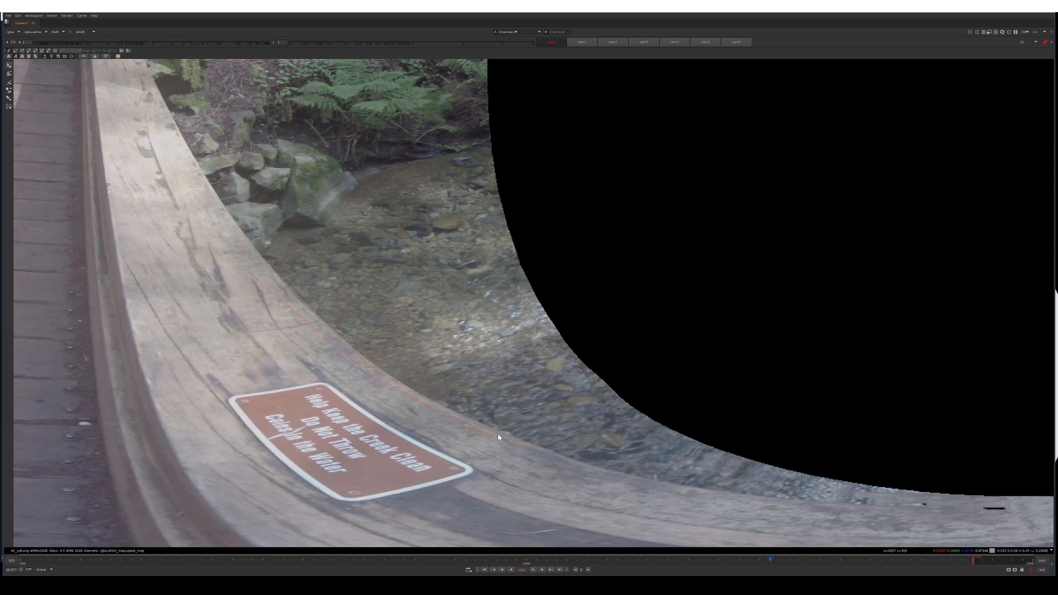
{"action": "key", "text": "1"}
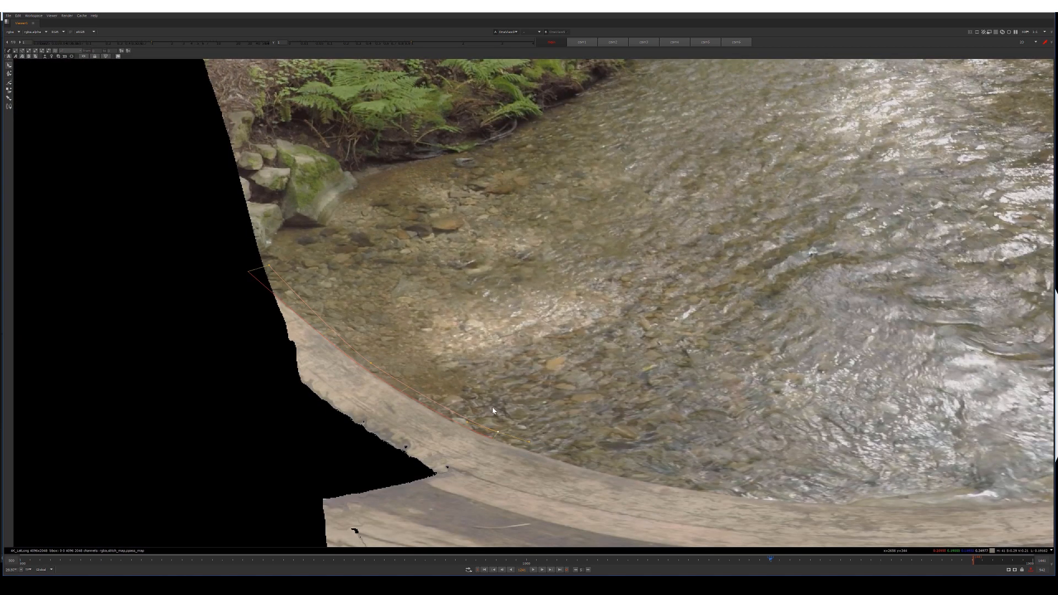
View the C_Blender output below the second JoinViews node around the railing and sign
{"action": "key", "text": "space"}
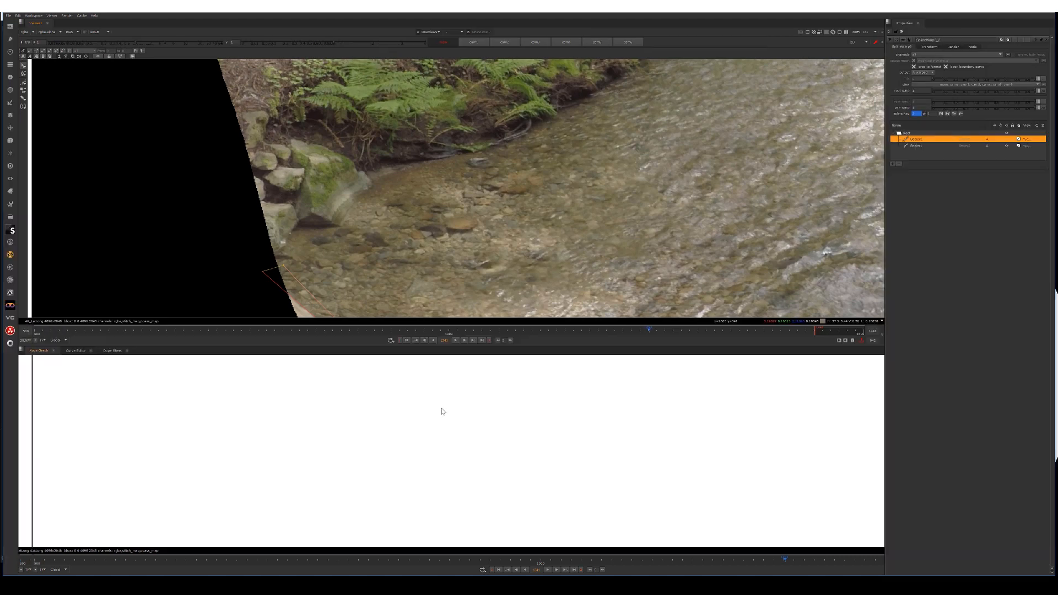
{"action": "middle_click_drag", "start_coordinate": [385, 419], "coordinate": [398, 361]}
{"action": "middle_click_drag", "start_coordinate": [392, 557], "coordinate": [370, 340]}
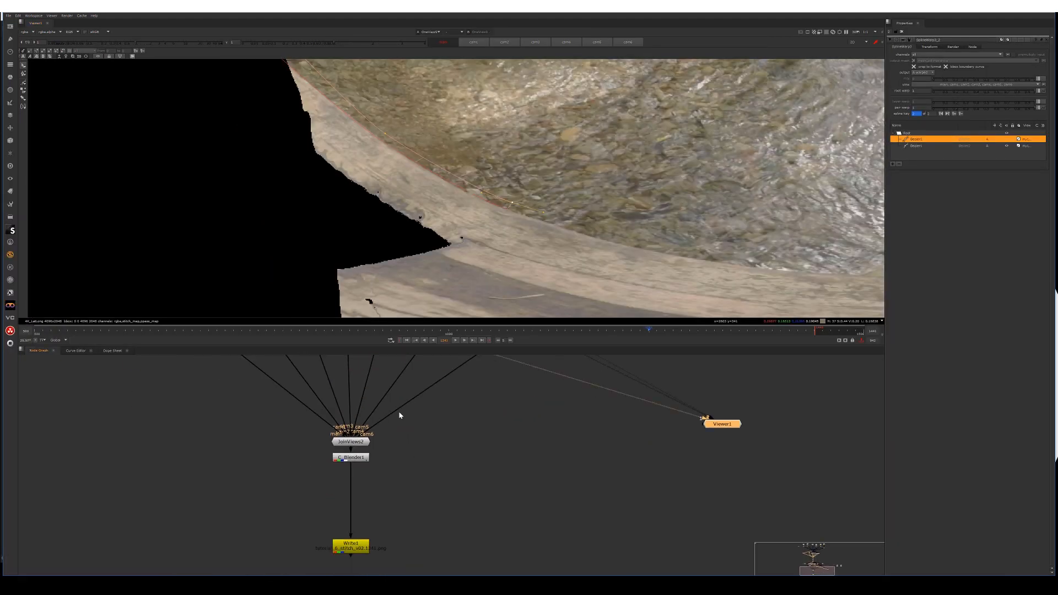
{"action": "left_click_drag", "start_coordinate": [392, 492], "coordinate": [333, 457]}
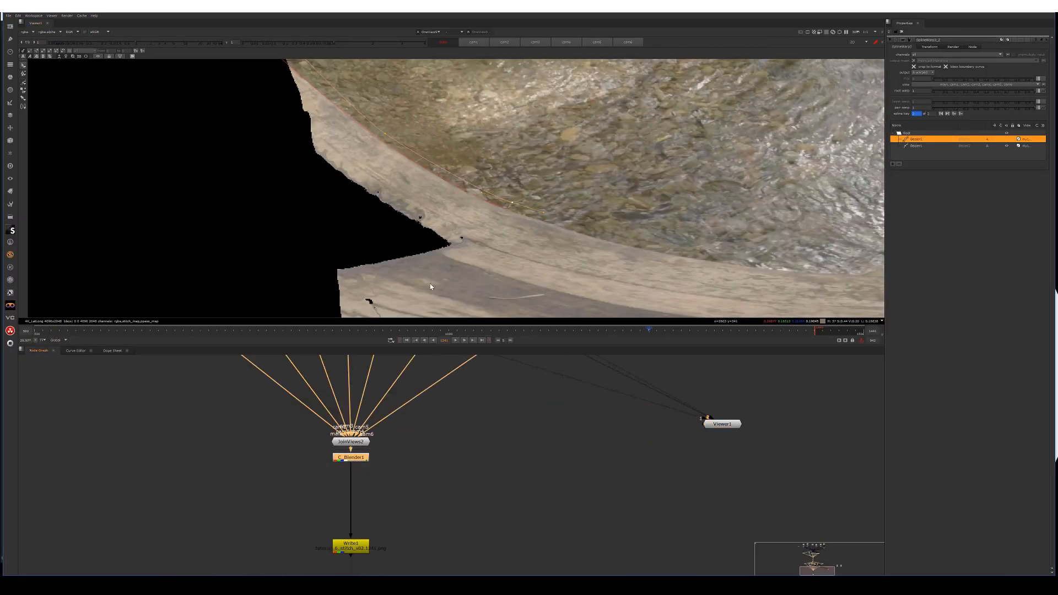
{"action": "key", "text": "1"}
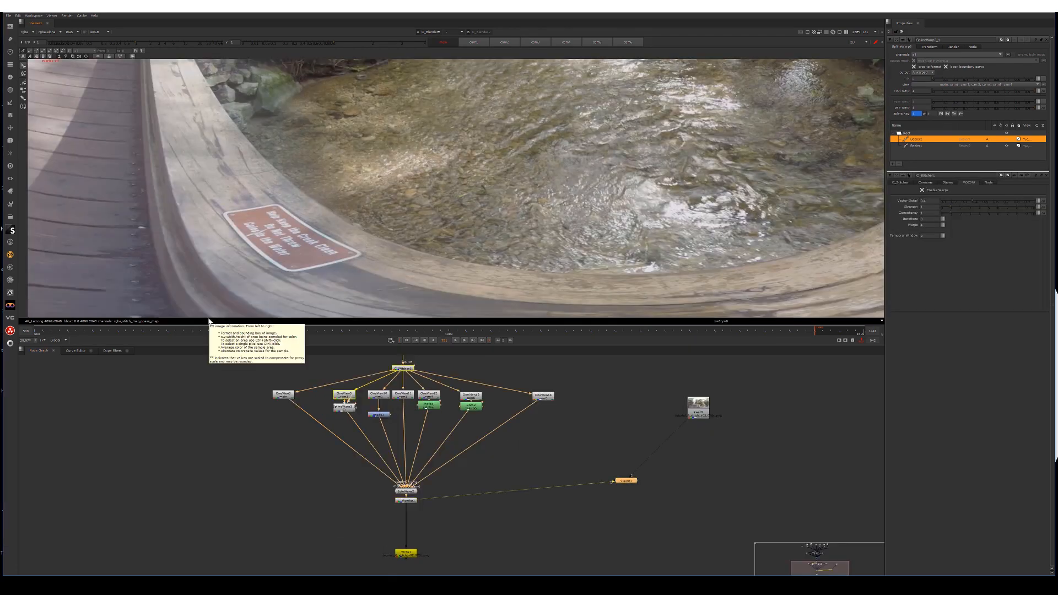
Add another SplineWarp curve along the railing's water-side edge over the blended panorama and adjust its points
{"action": "left_click", "coordinate": [25, 84]}
{"action": "left_click_drag", "start_coordinate": [245, 120], "coordinate": [226, 117]}
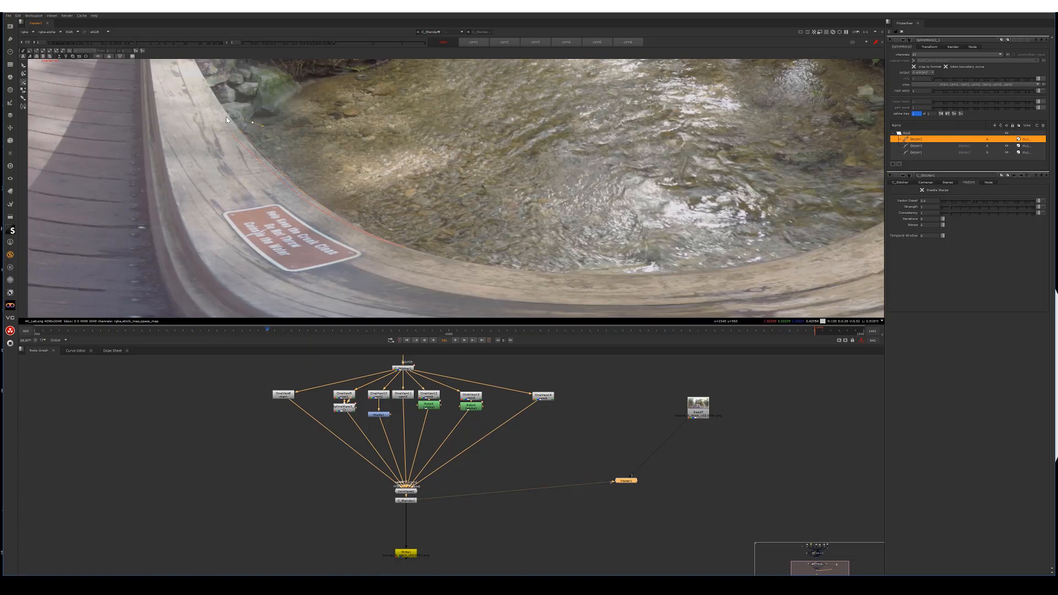
{"action": "left_click", "coordinate": [248, 184]}
{"action": "left_click", "coordinate": [363, 208]}
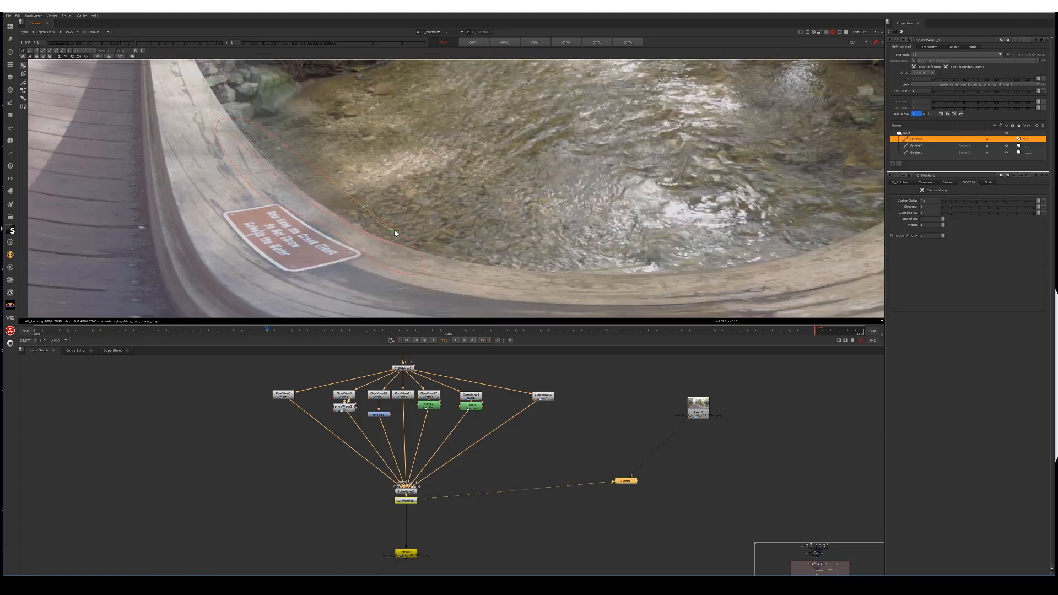
{"action": "left_click", "coordinate": [255, 122]}
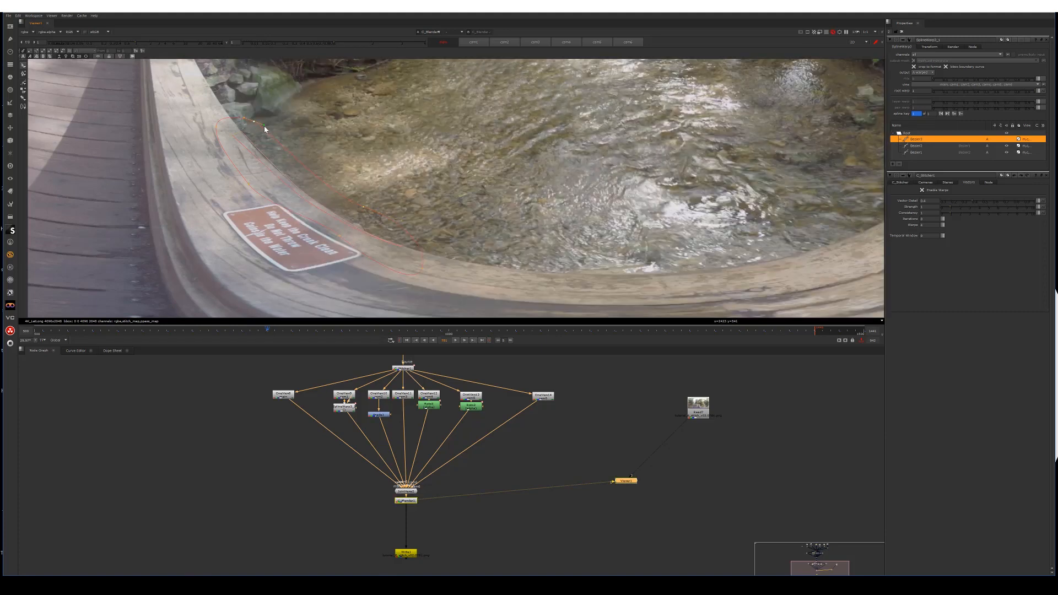
{"action": "left_click", "coordinate": [1038, 140]}
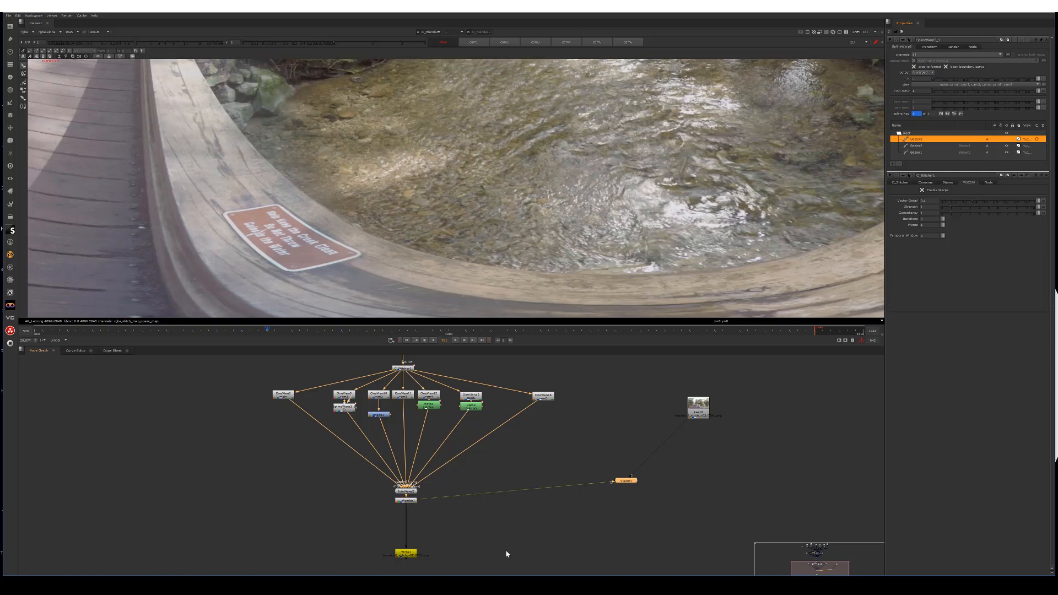
Toggle the SplineWarp node off and on to compare the railing's alignment in the blended panorama
{"action": "left_click", "coordinate": [345, 407]}
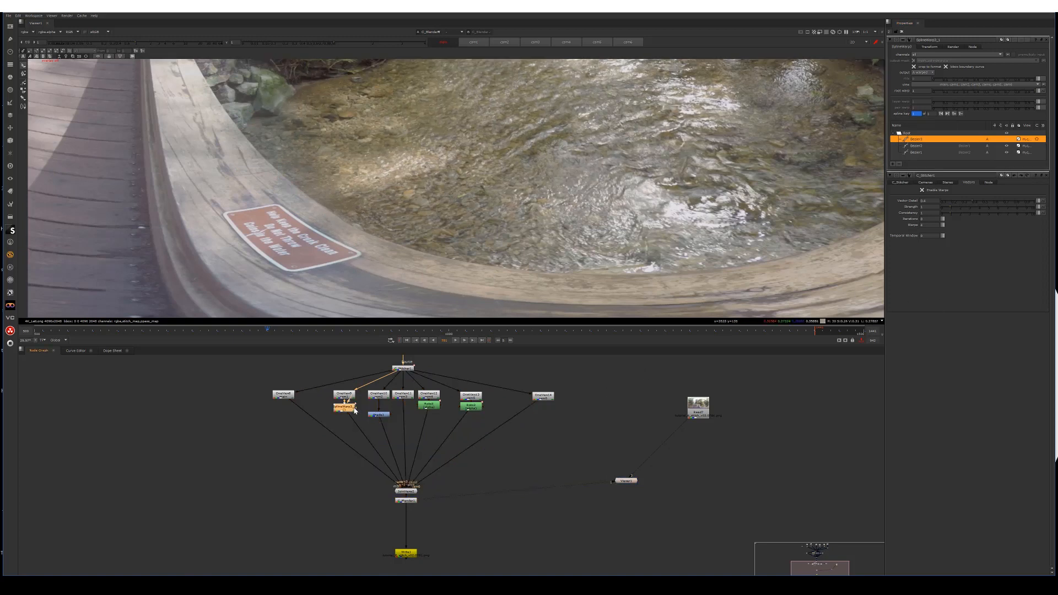
{"action": "key", "text": "d"}
{"action": "key", "text": "d"}
{"action": "key", "text": "d"}
{"action": "key", "text": "d"}
{"action": "left_click", "coordinate": [626, 480]}
{"action": "left_click", "coordinate": [353, 409]}
{"action": "key", "text": "d"}
{"action": "key", "text": "d"}
{"action": "key", "text": "d"}
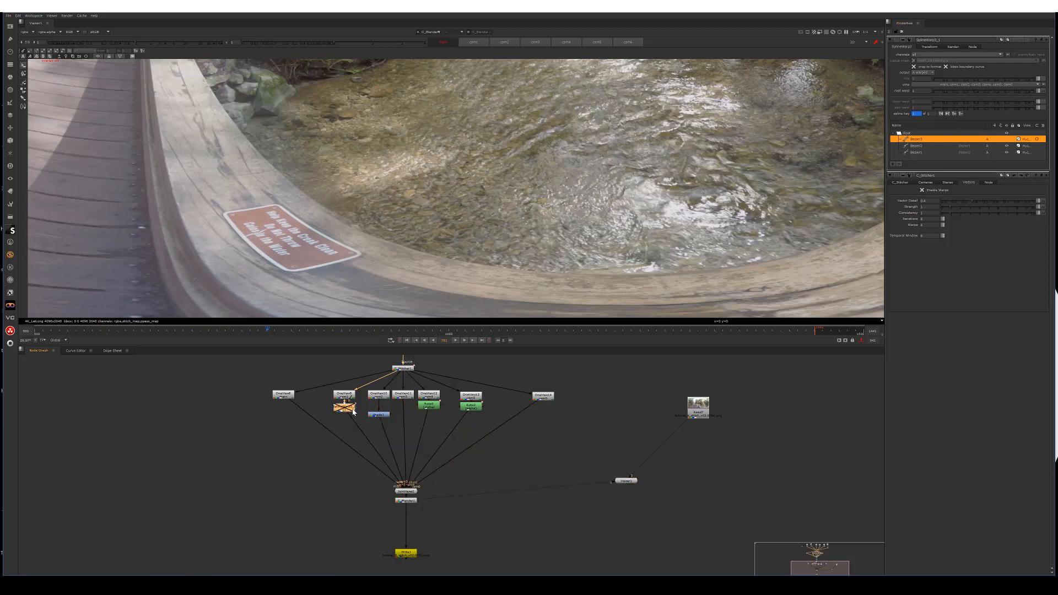
{"action": "key", "text": "d"}
{"action": "key", "text": "d"}
{"action": "key", "text": "d"}
{"action": "key", "text": "d"}
{"action": "key", "text": "d"}
{"action": "key", "text": "d"}
{"action": "key", "text": "d"}
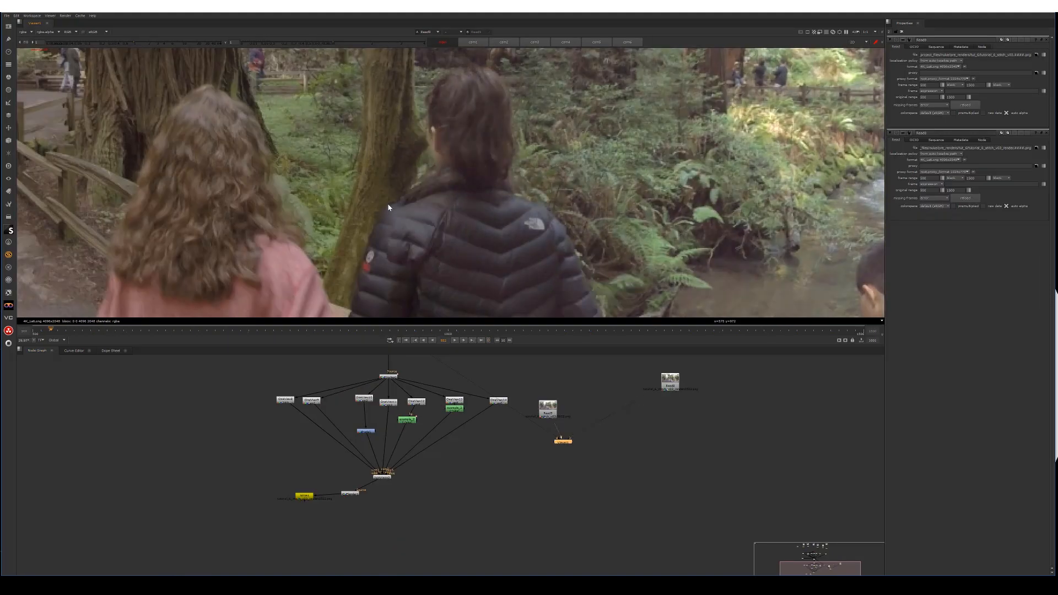
Compare the two rendered stitch versions around the women and across the full panorama, and review the whole node tree
{"action": "key", "text": "1"}
{"action": "key", "text": "2"}
{"action": "scroll", "coordinate": [411, 186], "scroll_direction": "down", "scroll_amount": 4}
{"action": "scroll", "coordinate": [385, 164], "scroll_direction": "down", "scroll_amount": 9}
{"action": "middle_click_drag", "start_coordinate": [379, 200], "coordinate": [93, 171]}
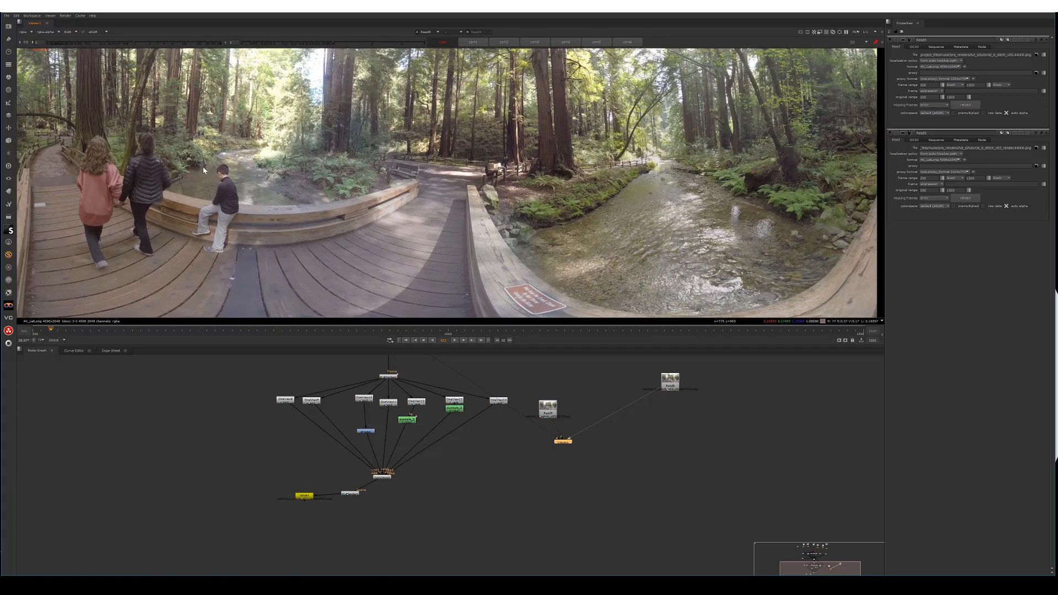
{"action": "scroll", "coordinate": [408, 512], "scroll_direction": "down", "scroll_amount": 10}
{"action": "middle_click_drag", "start_coordinate": [403, 513], "coordinate": [388, 512]}
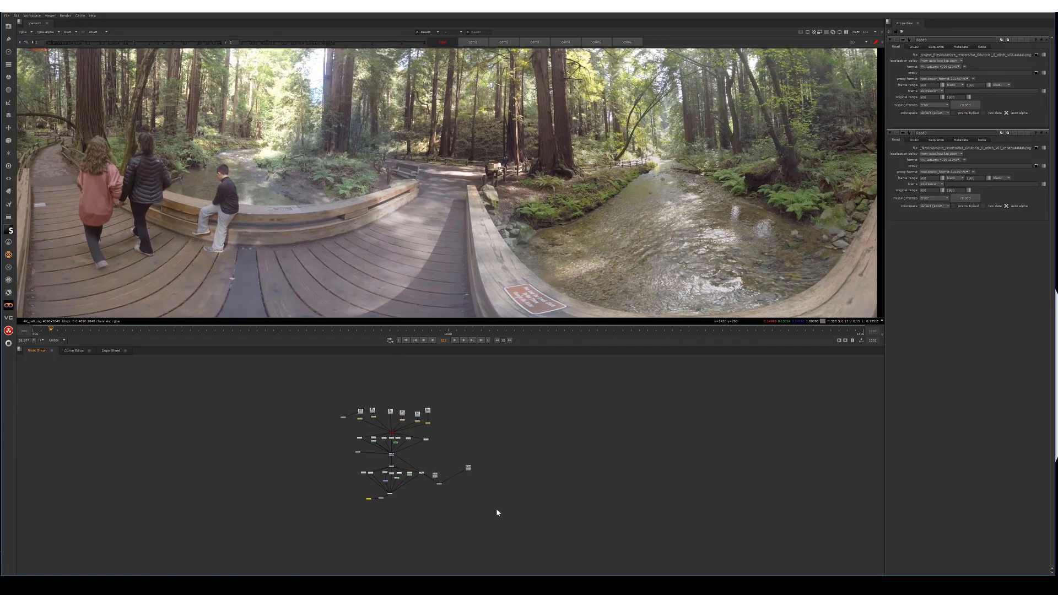
Save the comp
{"action": "left_click", "coordinate": [7, 16]}
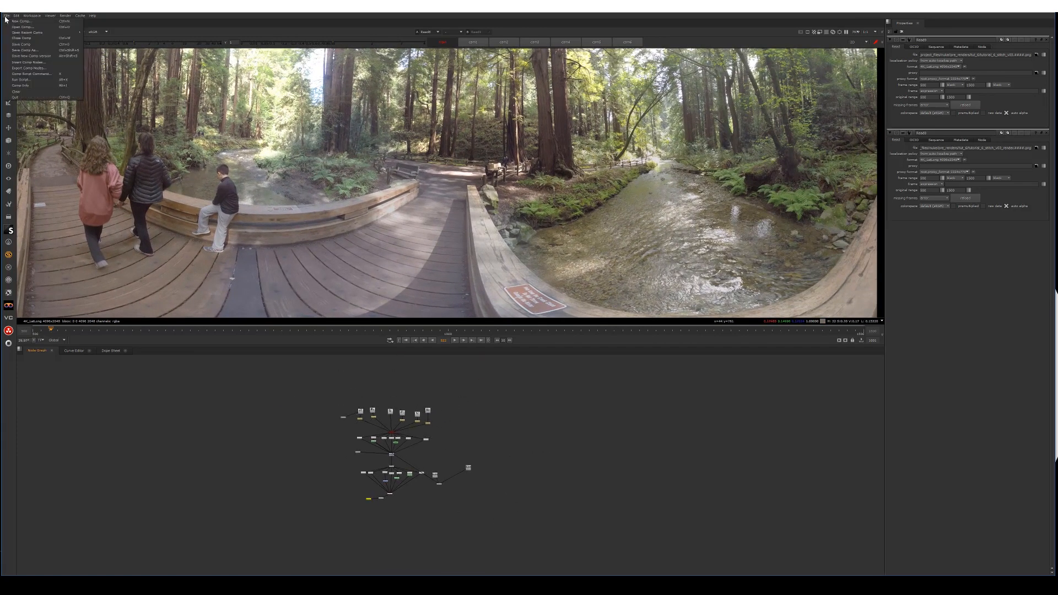
{"action": "left_click", "coordinate": [23, 49]}
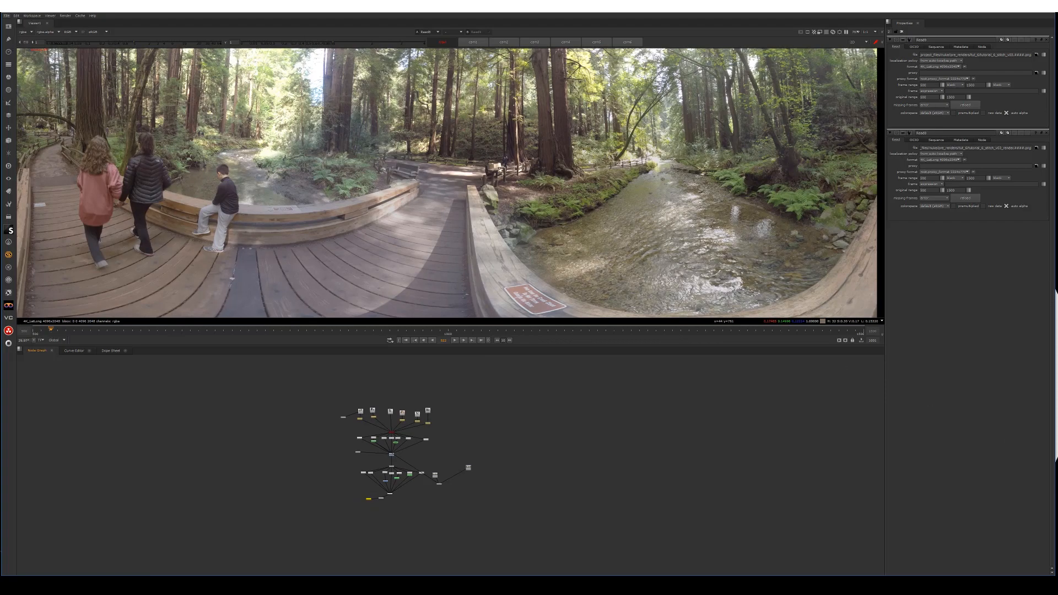